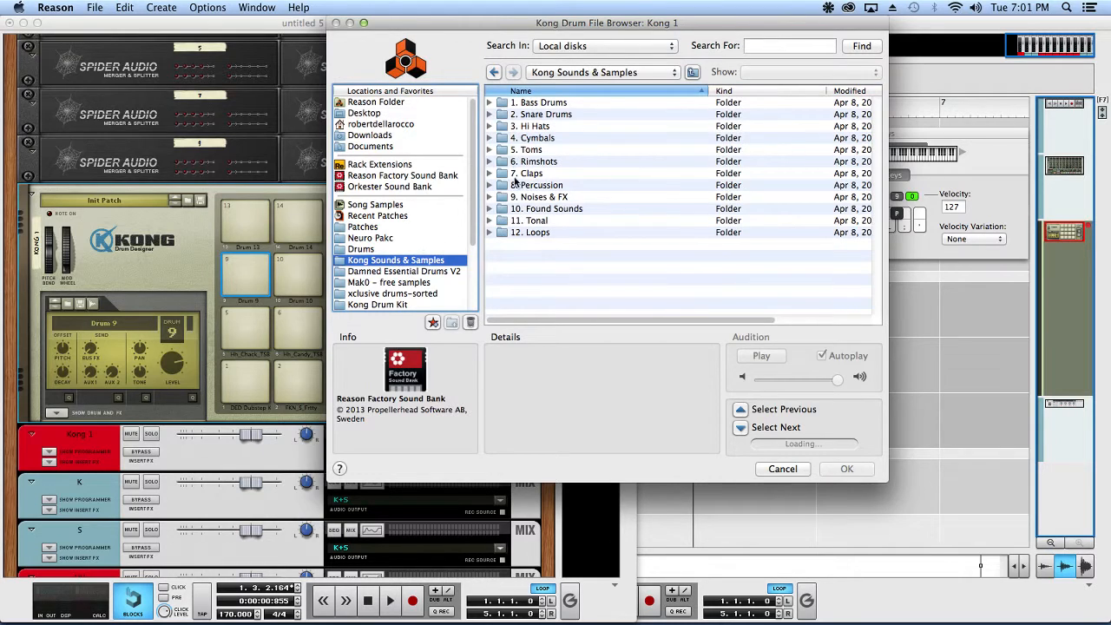
Load the sample Tm1_RingSnare_hi_JS.wav from the 5. Toms folder onto Kong's drum pad 9.
double_click(526, 149)
scroll(542, 243, down, 5)
scroll(540, 243, down, 10)
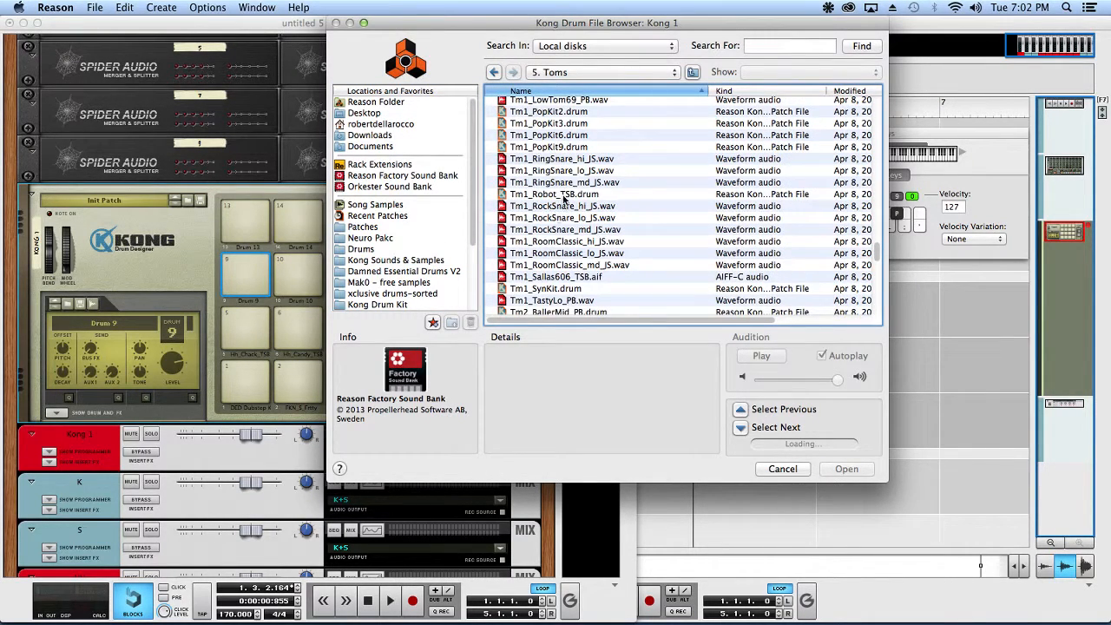
click(566, 161)
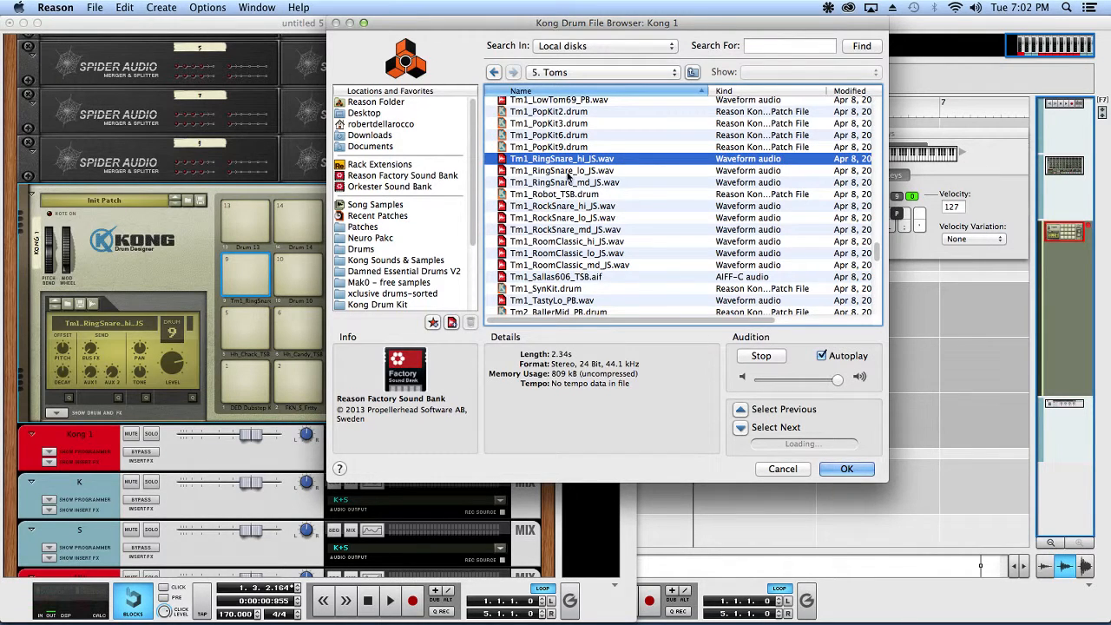
click(570, 171)
click(573, 163)
click(829, 469)
Copy the drum patch from pad 9 and paste it onto pads 10 and 11.
right_click(250, 265)
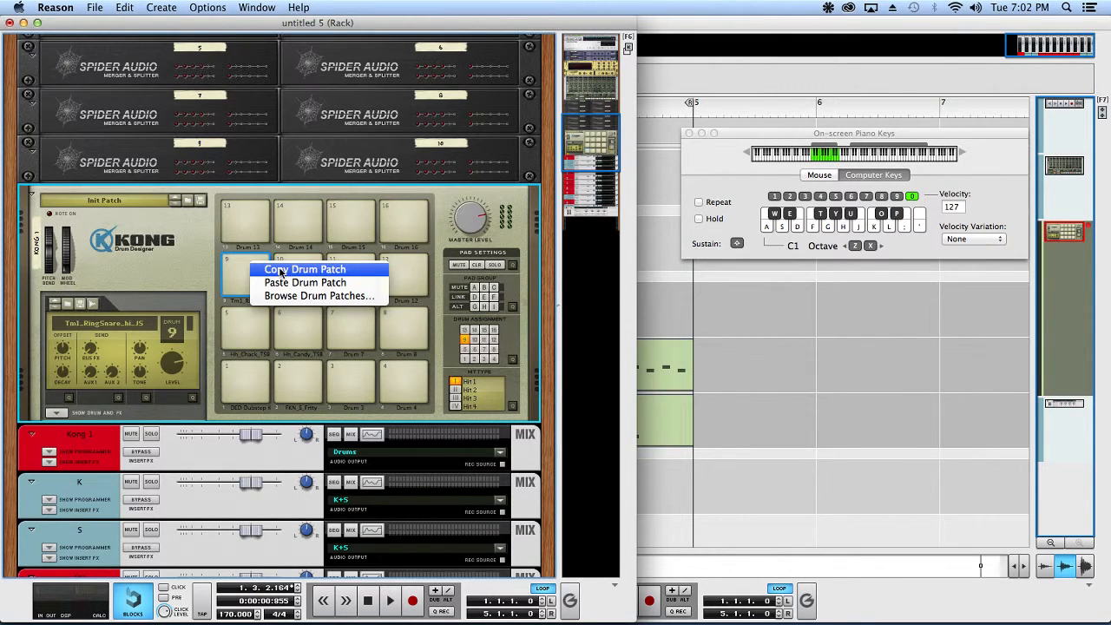
click(280, 271)
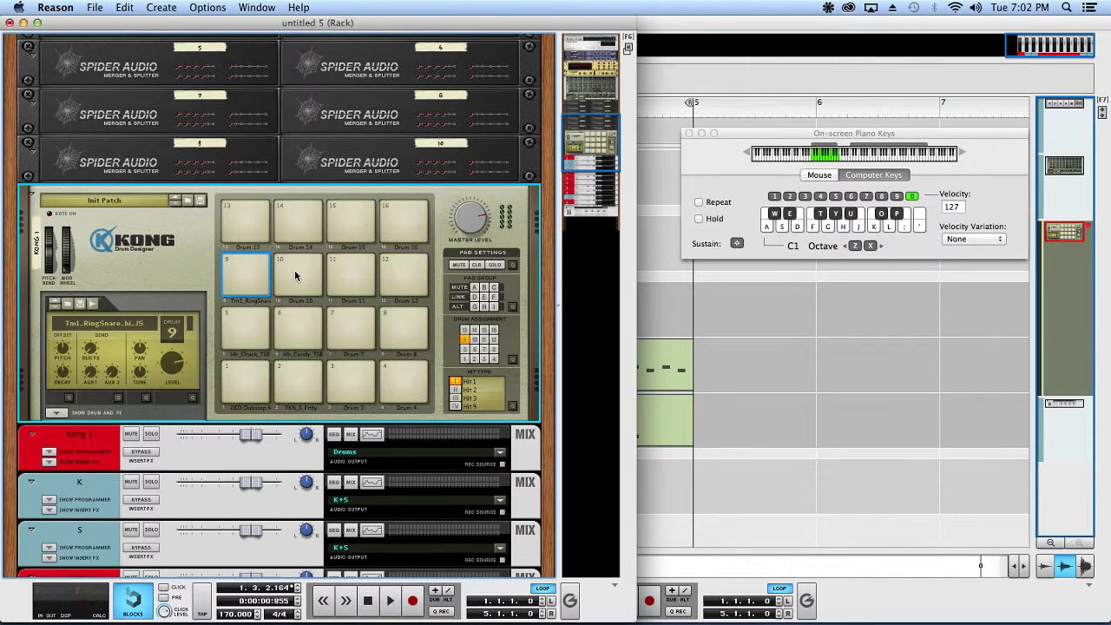
right_click(295, 276)
click(313, 289)
right_click(345, 278)
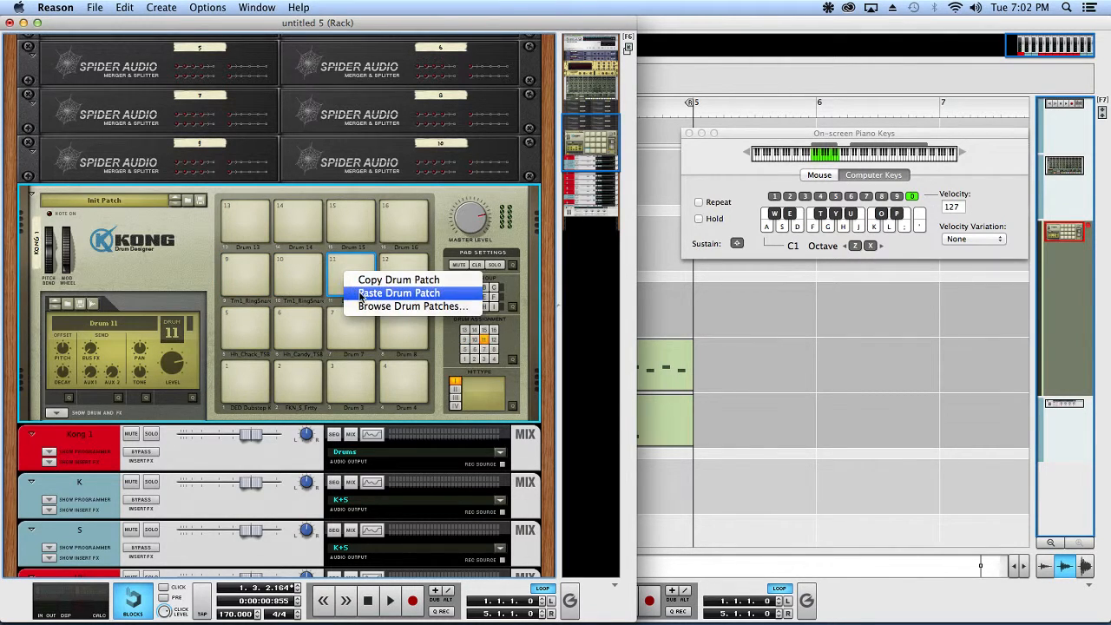
click(360, 295)
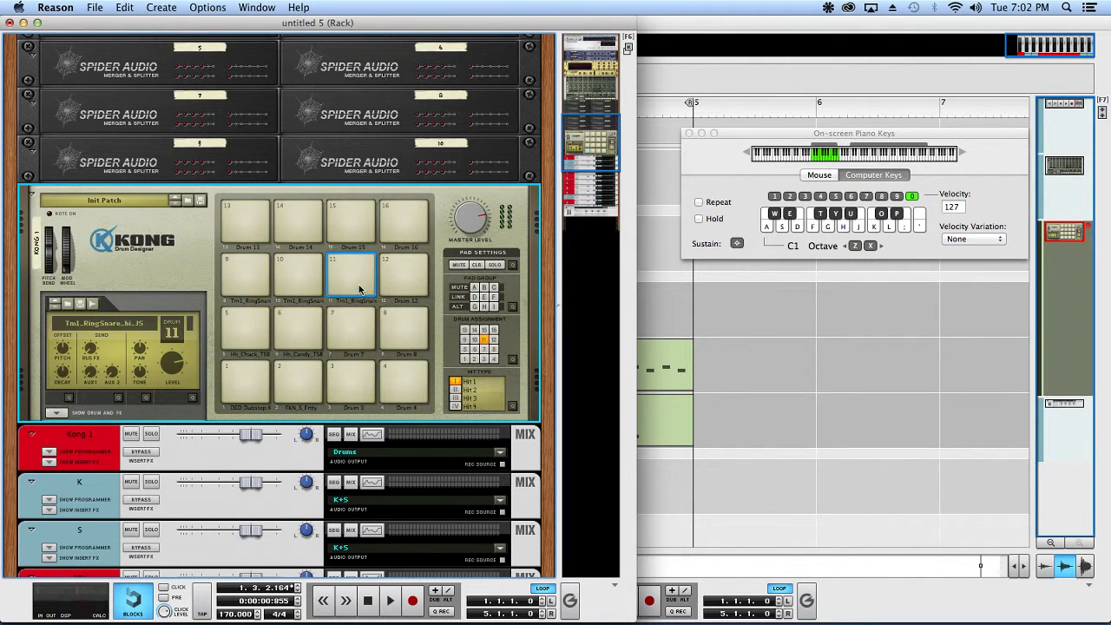
Reveal Kong's drum and FX section and replace pad 10's sample with Tm1_RingSnare_md_JS.wav.
click(57, 412)
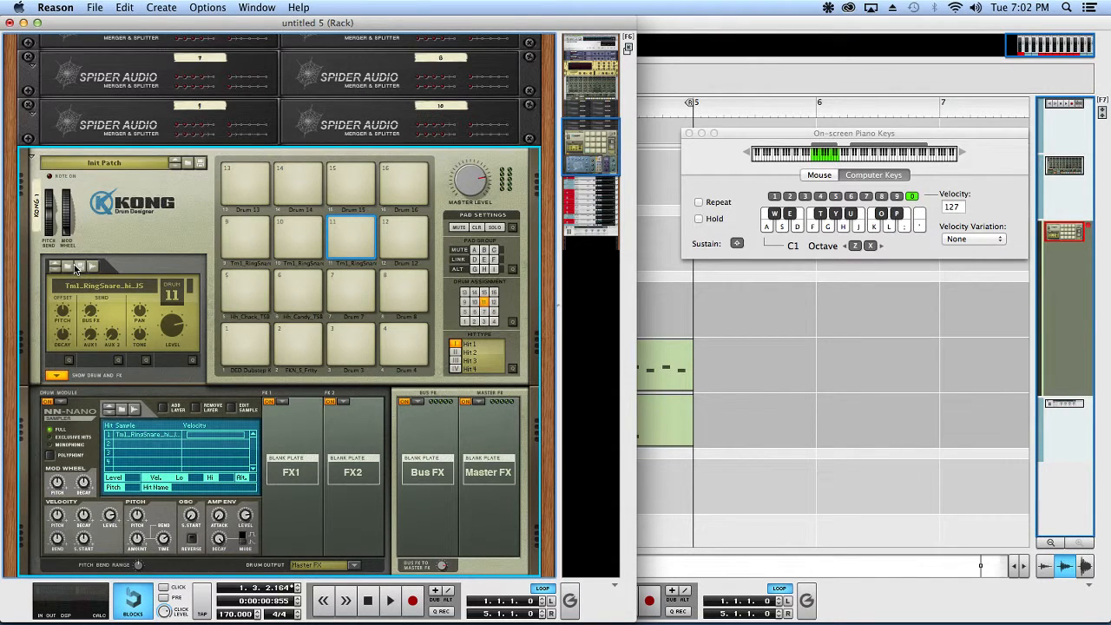
click(294, 232)
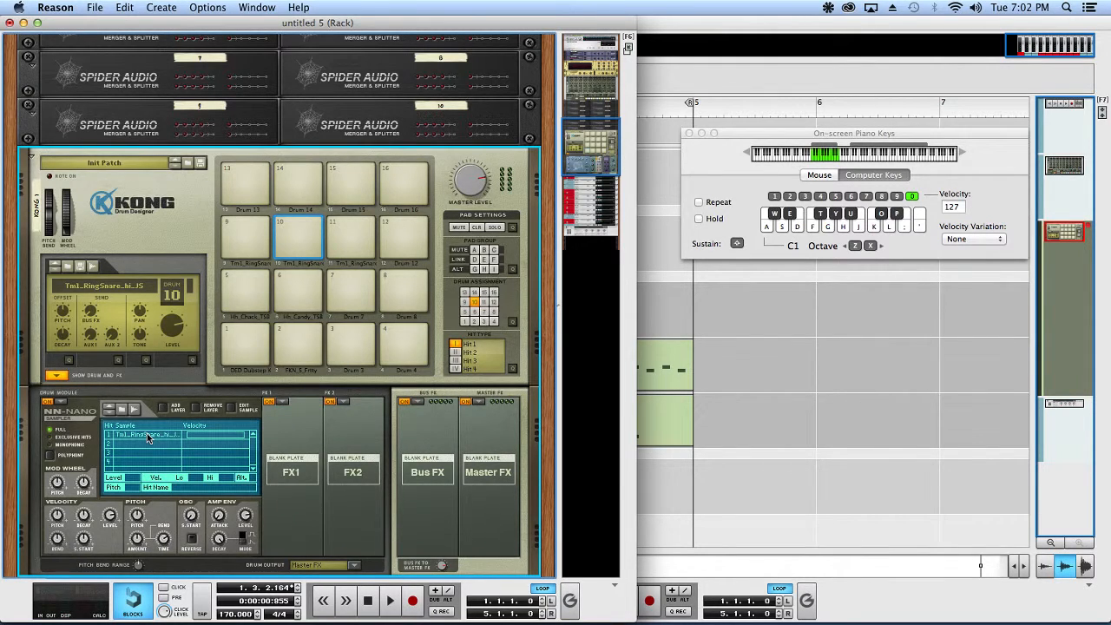
click(148, 436)
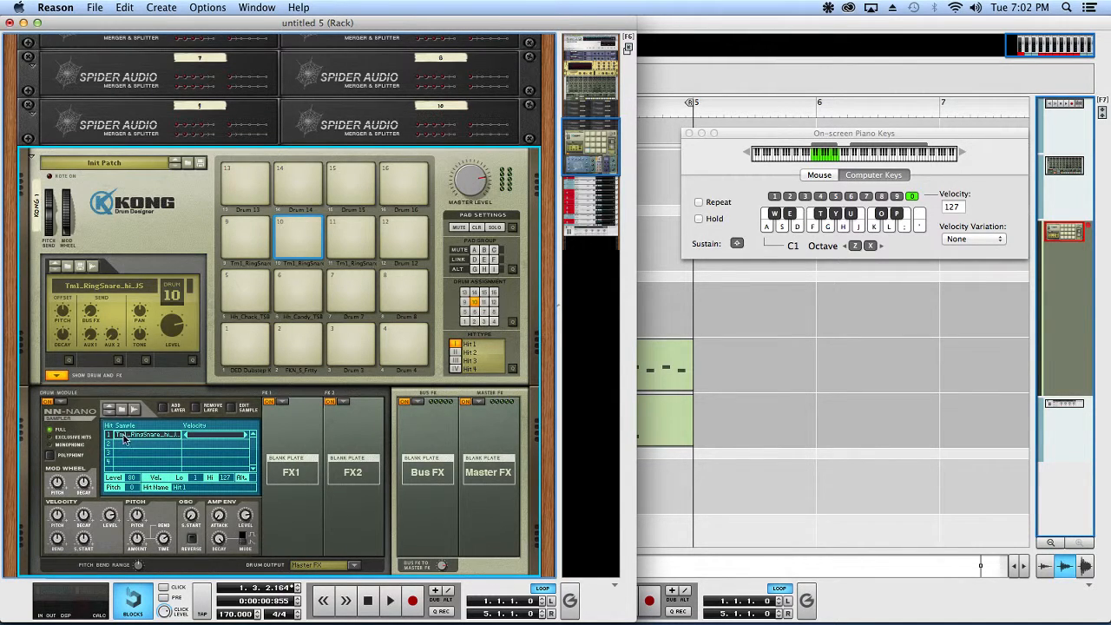
click(123, 408)
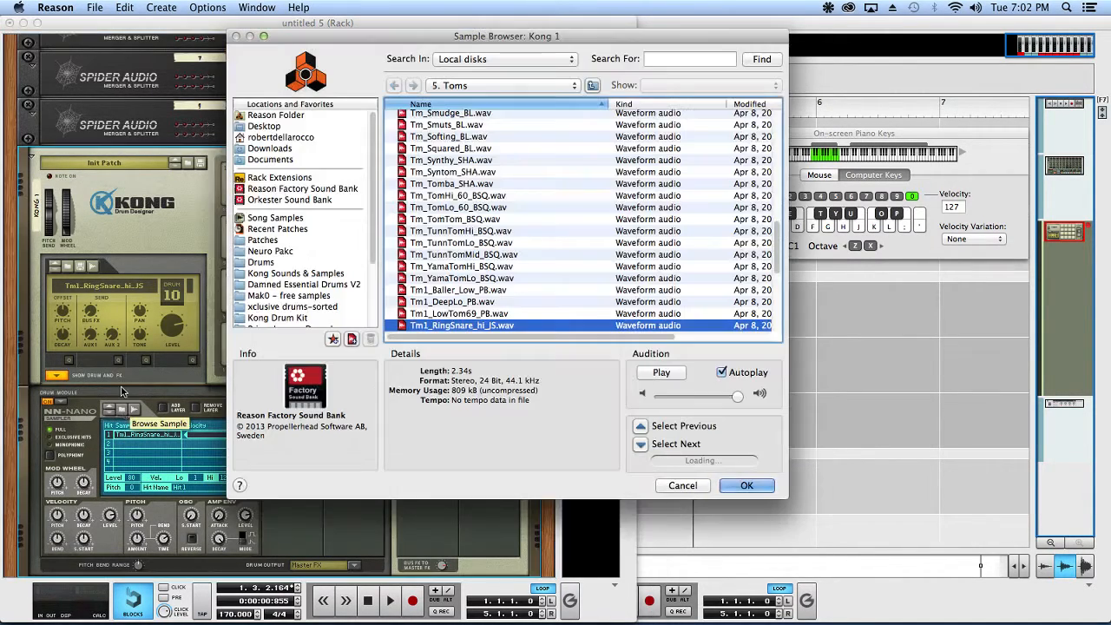
scroll(443, 314, down, 2)
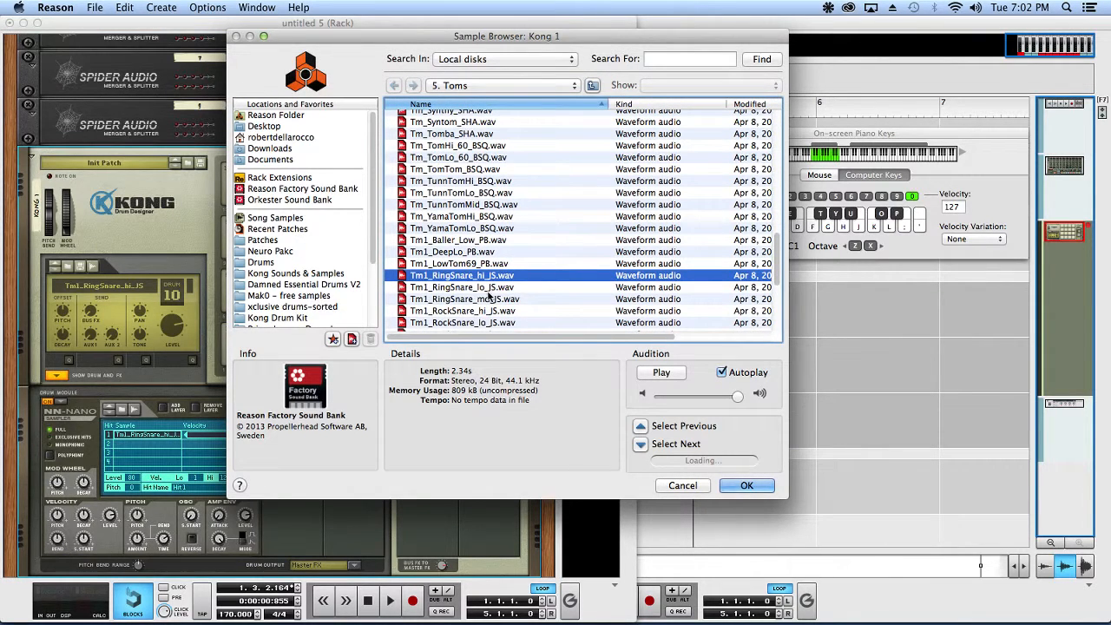
key(Down)
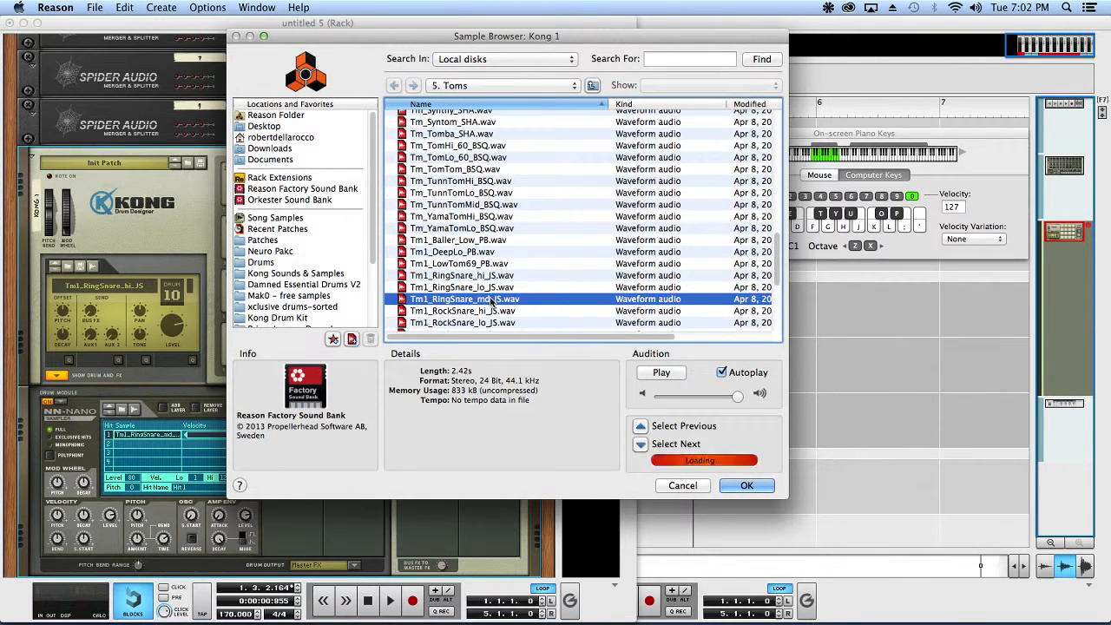
click(767, 491)
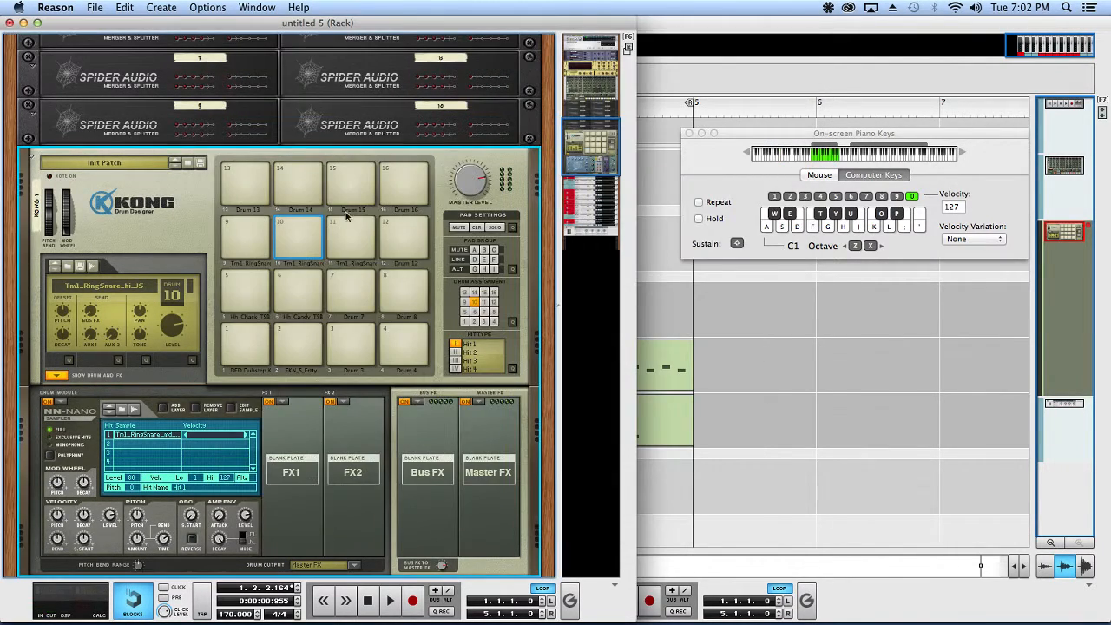
Replace pad 11's NN-Nano sample with Tm1_RingSnare_lo_JS.wav.
click(352, 236)
click(149, 436)
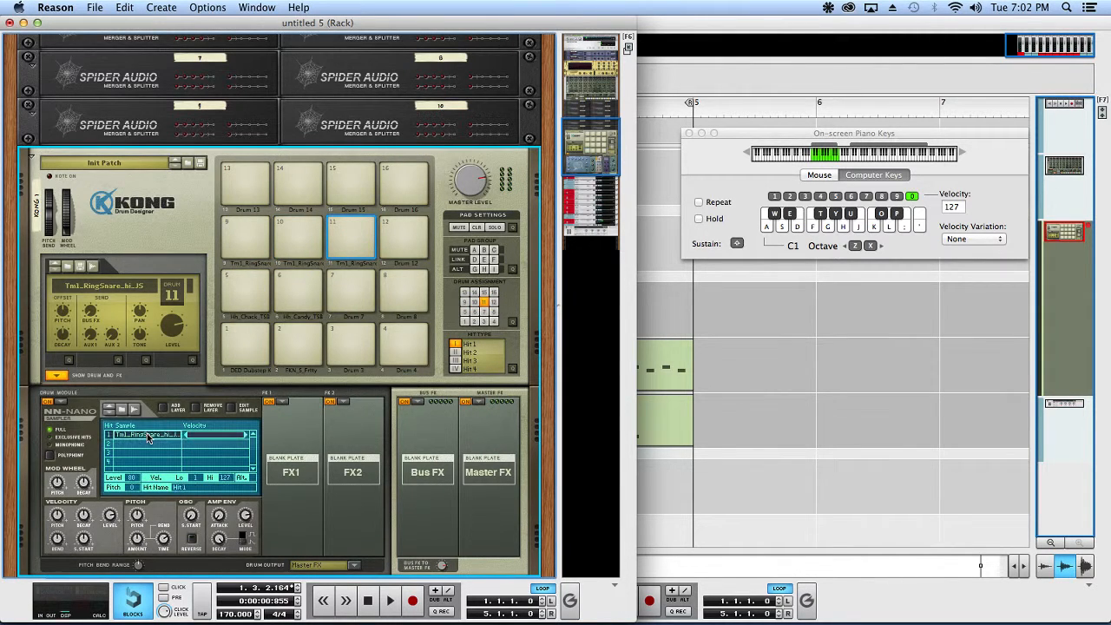
right_click(149, 436)
mouse_move(217, 252)
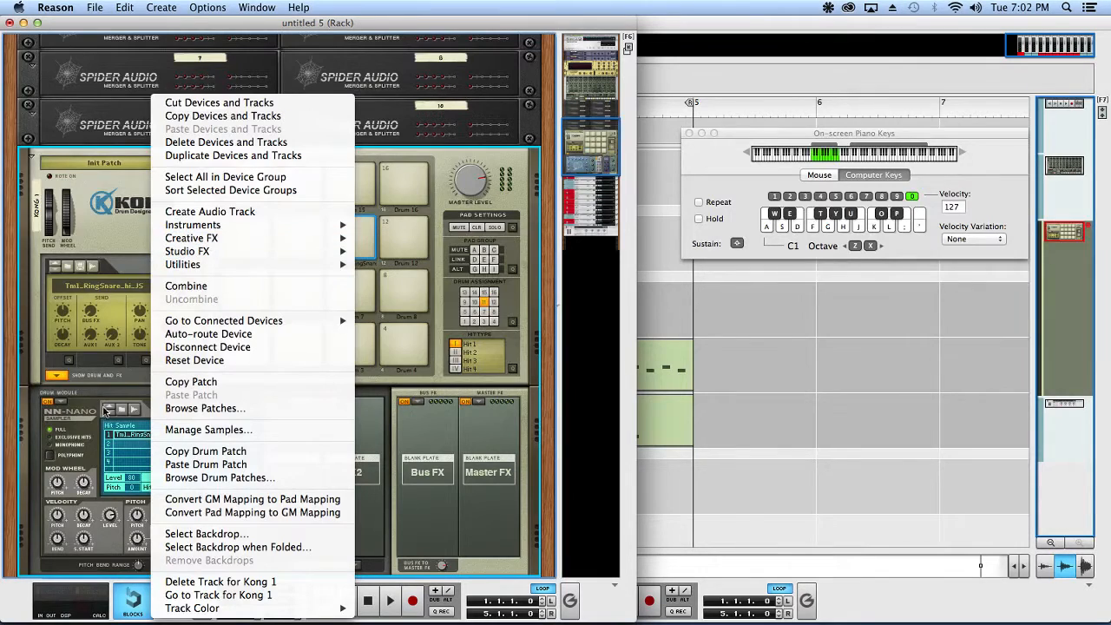
click(121, 444)
click(122, 410)
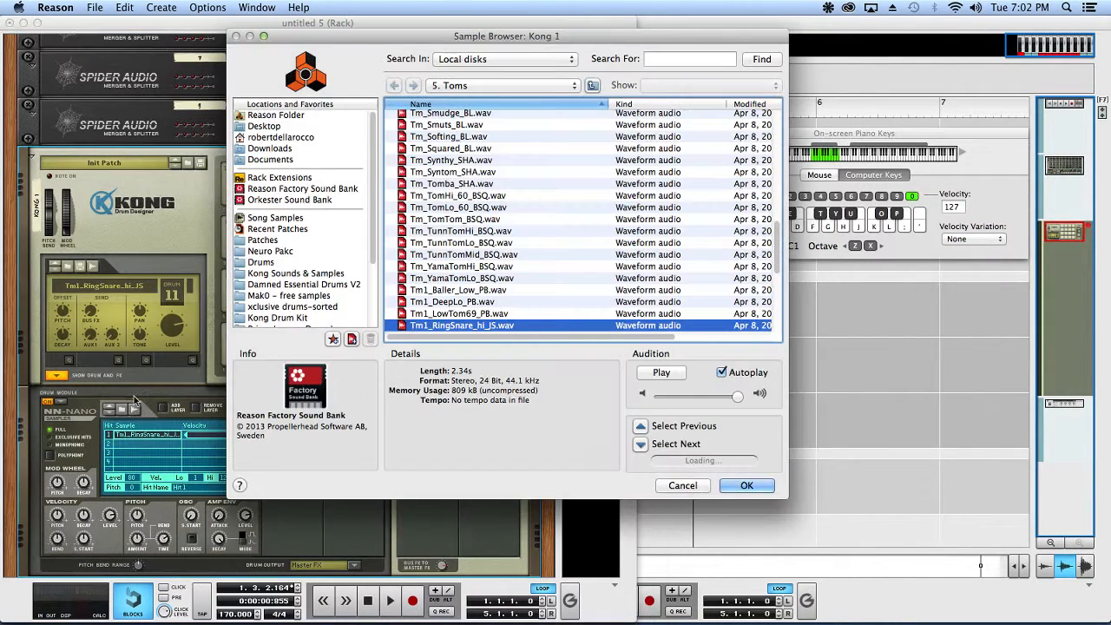
scroll(492, 334, down, 2)
click(488, 316)
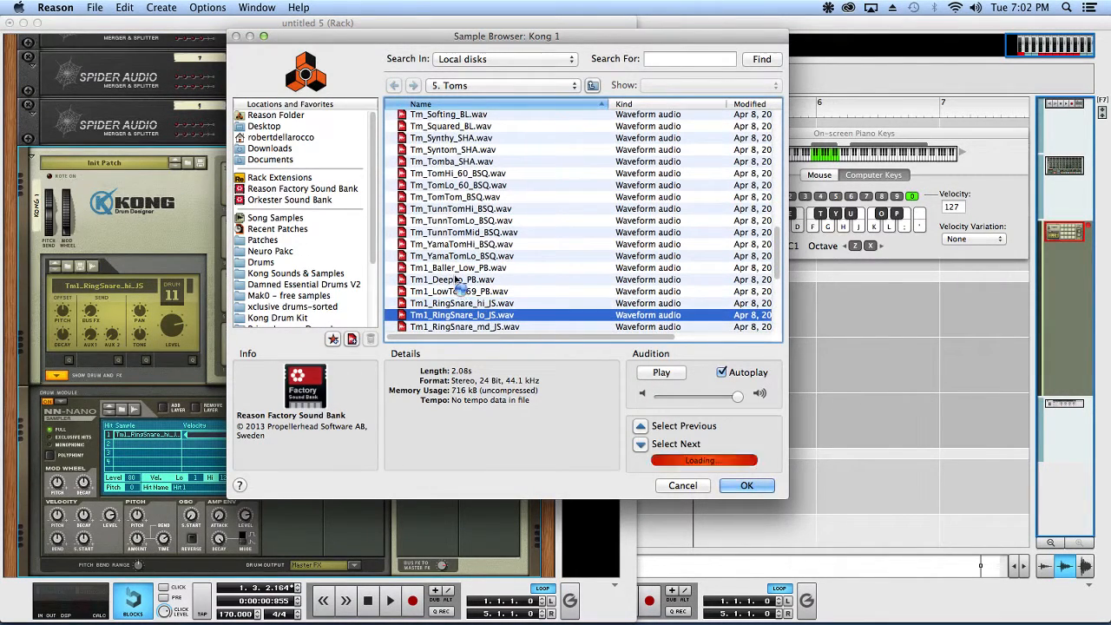
click(734, 486)
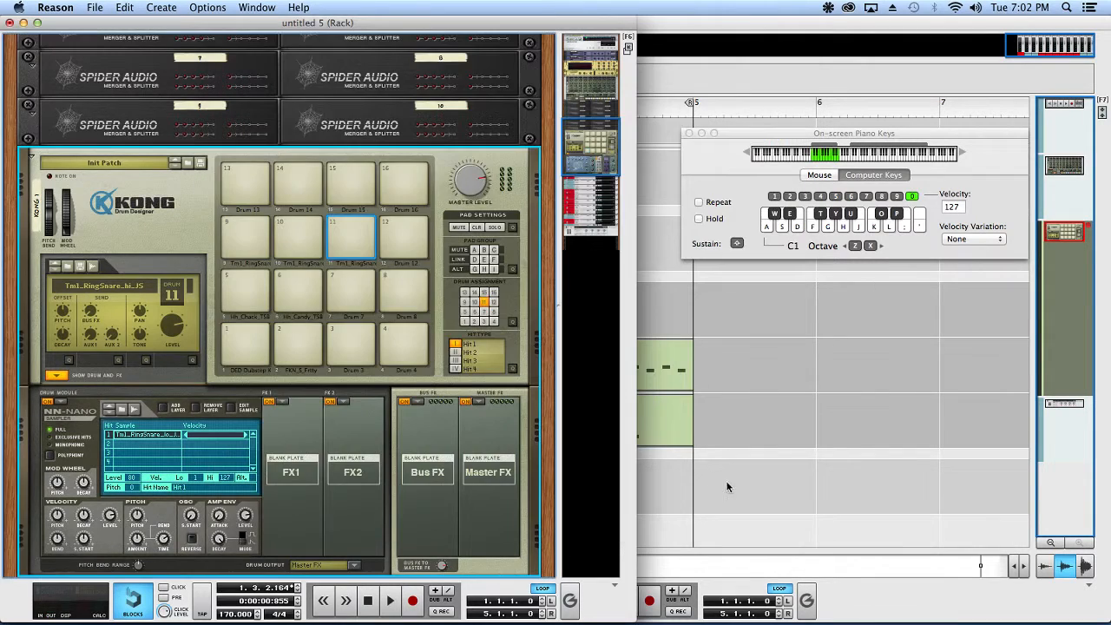
Route the drum outputs of pads 11 and 10 to Output 9-10.
scroll(339, 344, down, 5)
click(336, 318)
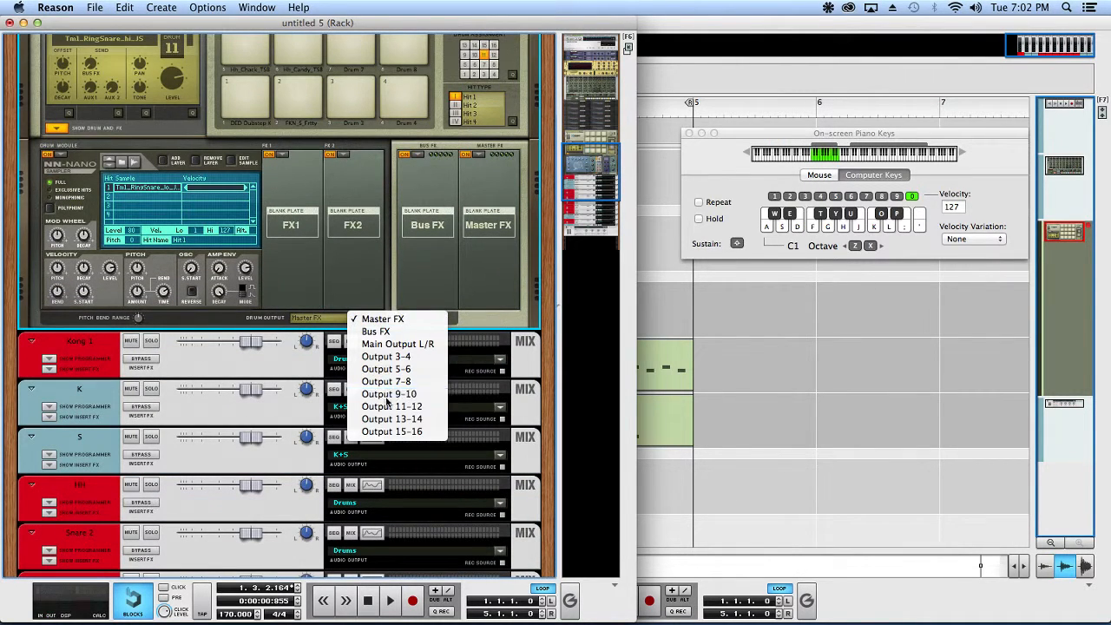
key(Escape)
scroll(354, 434, up, 3)
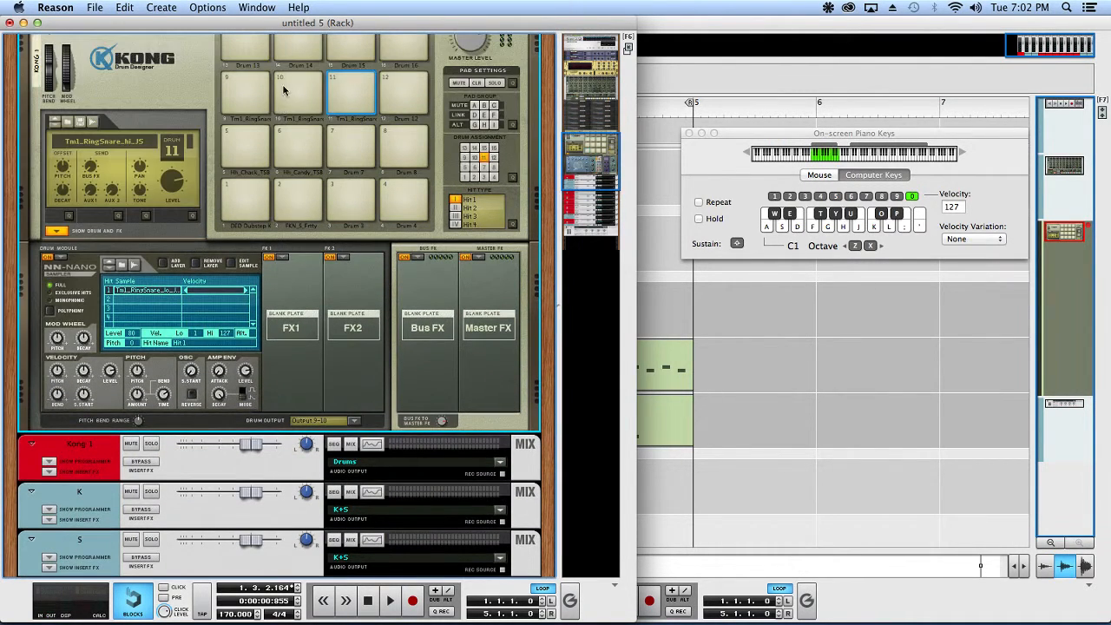
click(353, 421)
click(383, 496)
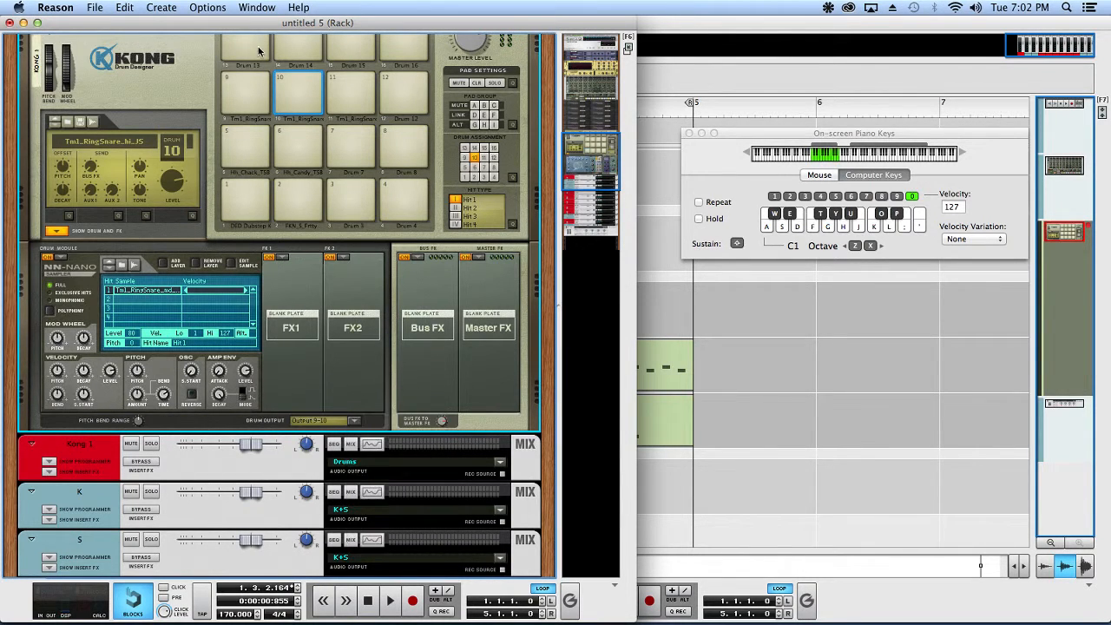
Set pad 9's drum output to Output 7-8.
click(245, 99)
click(353, 421)
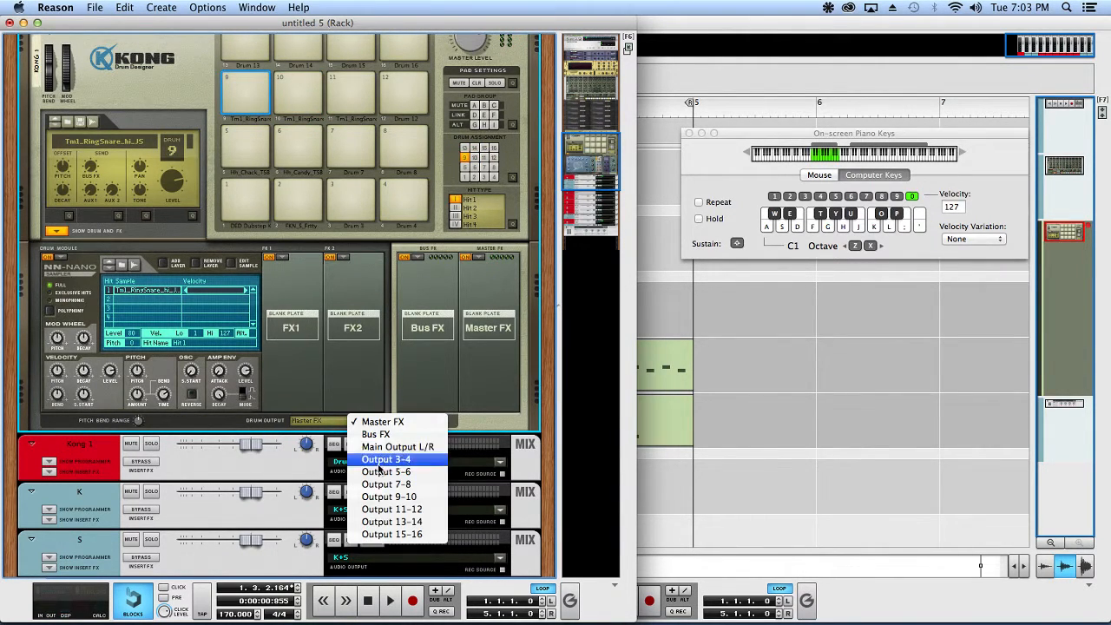
click(388, 484)
Show the insert effects of the Snare 2 mix channel and rename the channel Toms.
scroll(74, 232, down, 10)
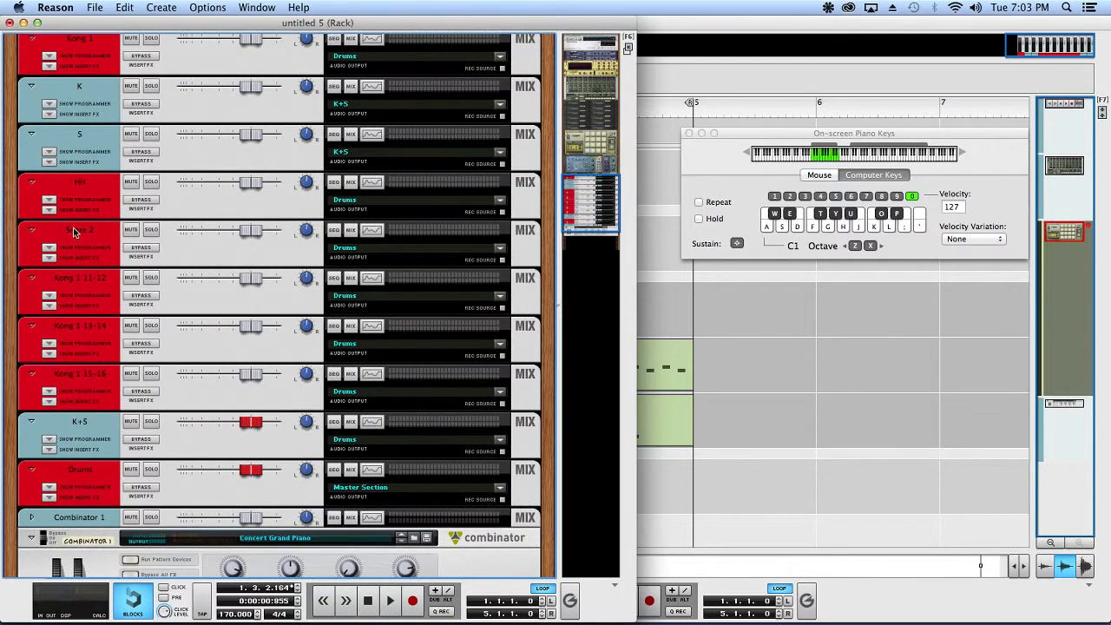
click(48, 258)
double_click(71, 230)
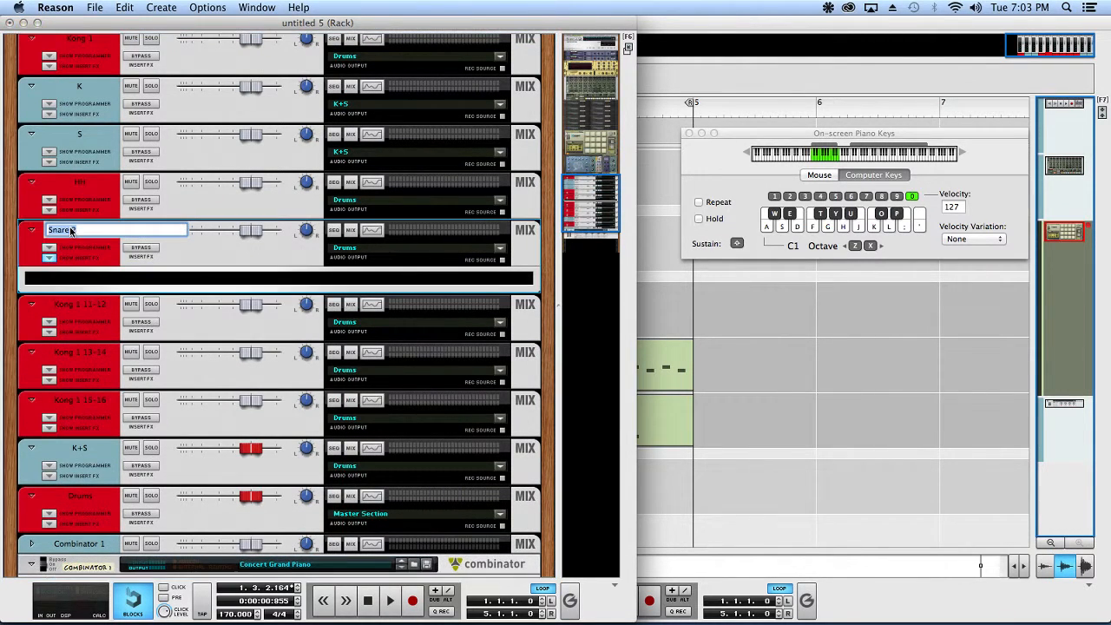
text(Toms)
key(Return)
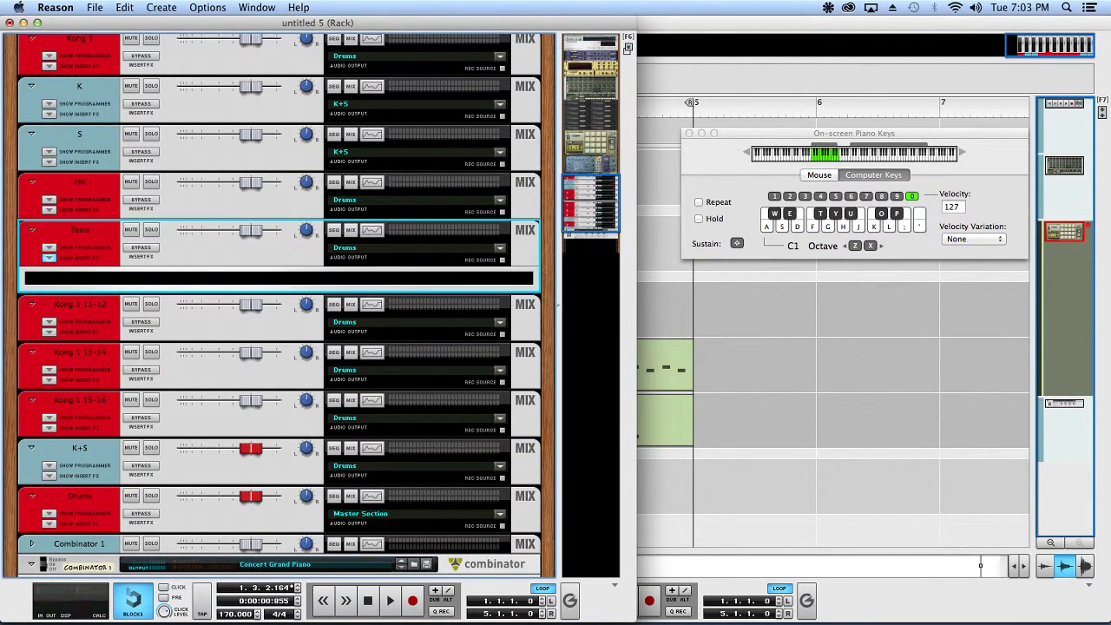
Add a Scream 4 Distortion as an insert effect on the Toms mix channel.
right_click(133, 289)
mouse_move(174, 331)
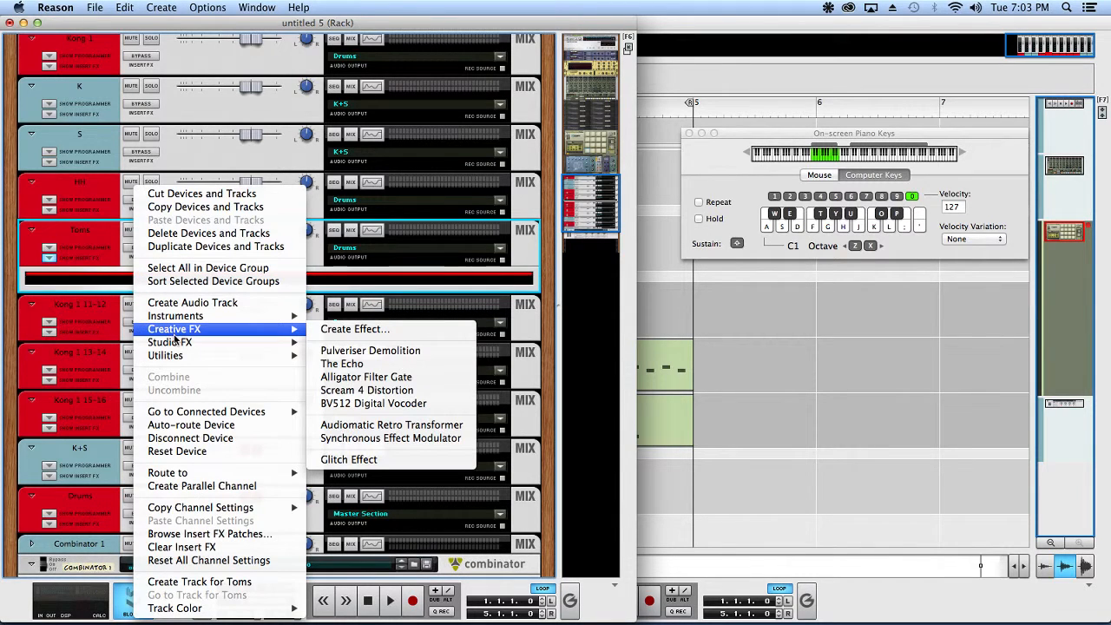
click(382, 391)
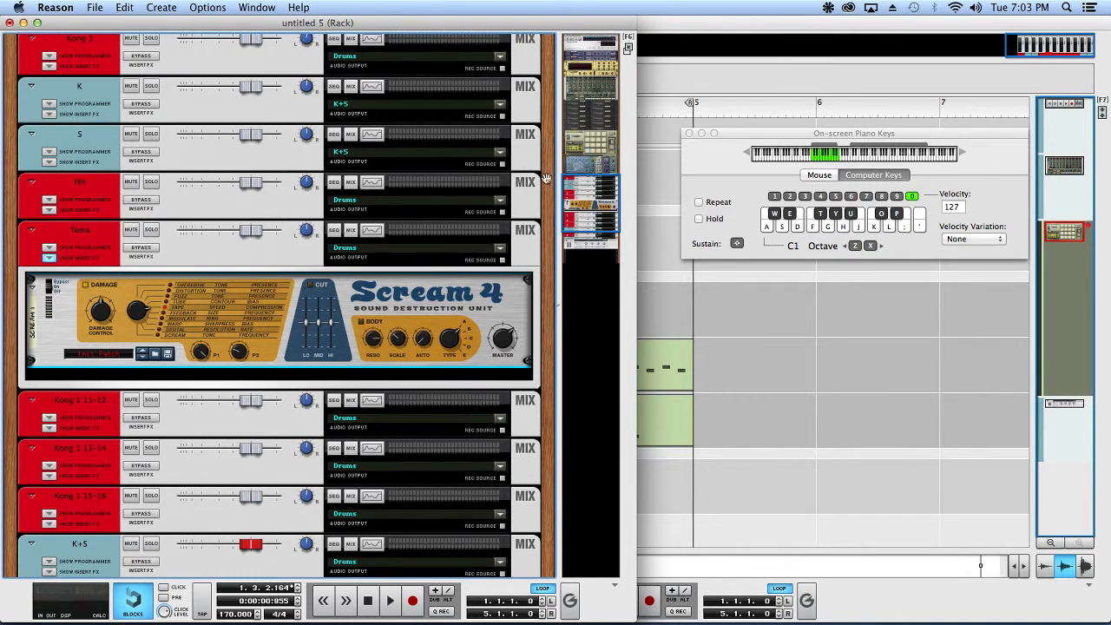
Audition the three tom pads and change pad 9's drum output to Output 9-10.
scroll(175, 201, up, 10)
click(242, 146)
click(292, 150)
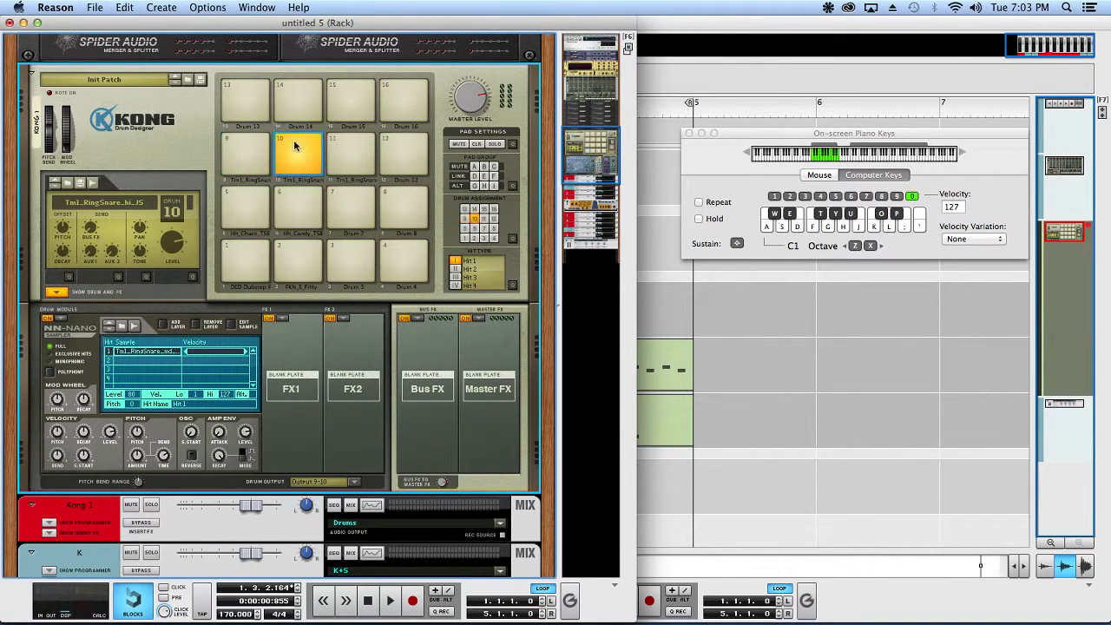
click(342, 148)
click(244, 149)
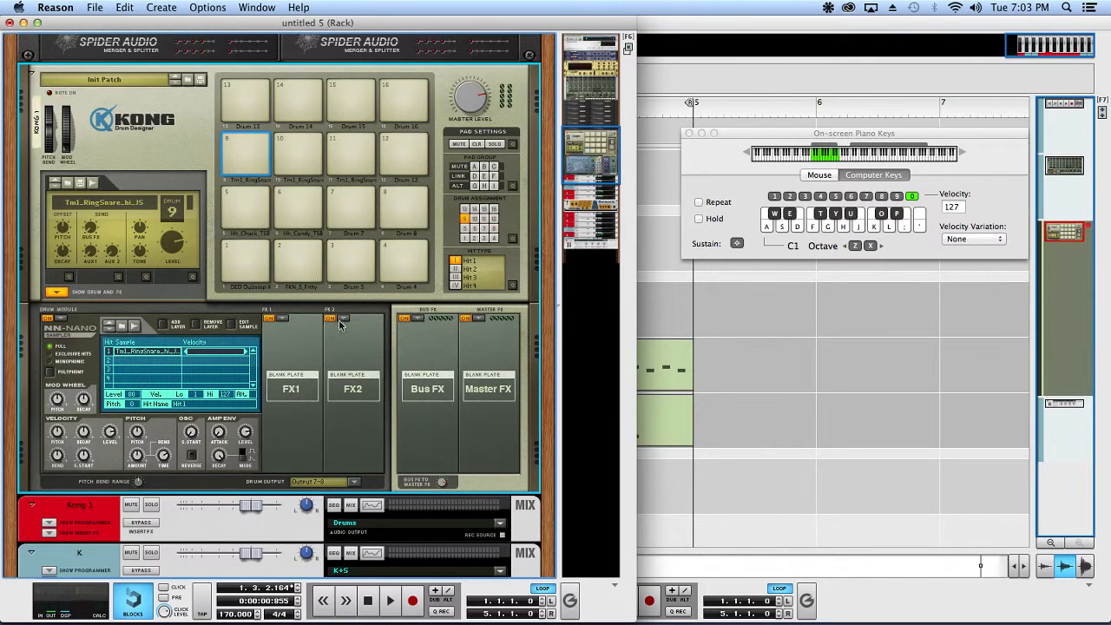
click(349, 484)
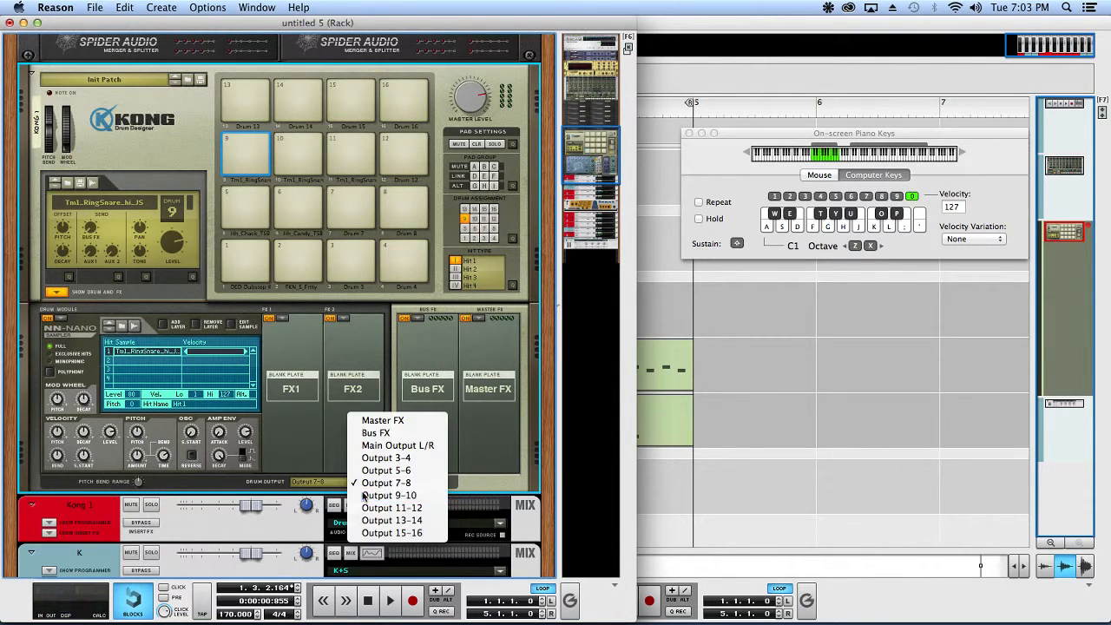
click(364, 495)
Audition tom pads 9, 10 and 11 in sequence.
click(244, 151)
click(304, 152)
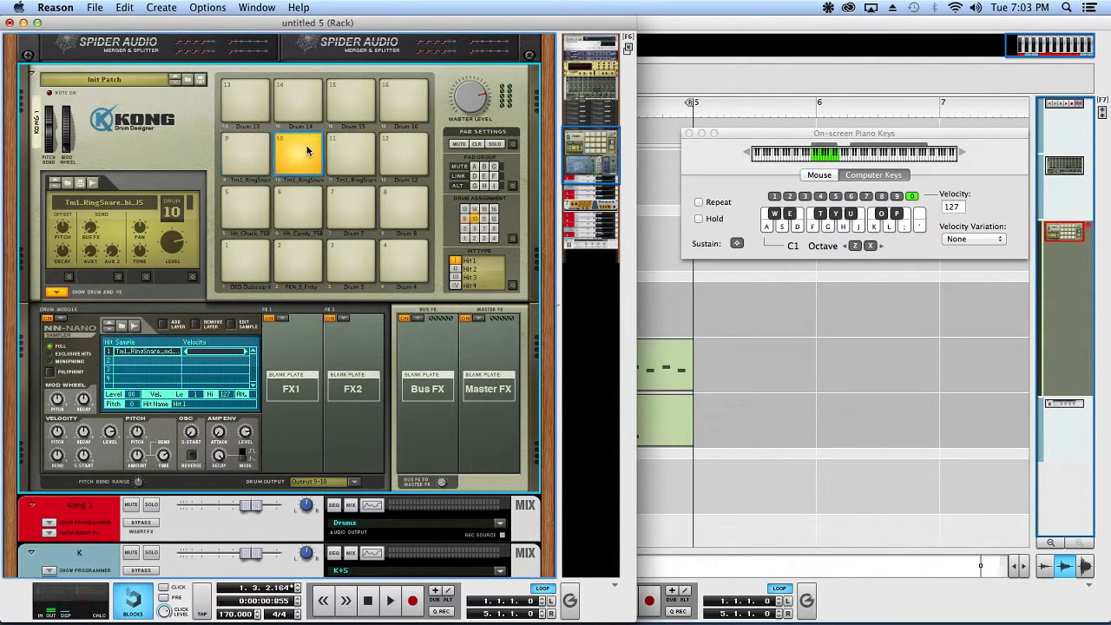
click(359, 151)
Shorten the amp envelope decay of pad 9's NN-Nano sampler to 368.4 ms.
scroll(375, 126, down, 10)
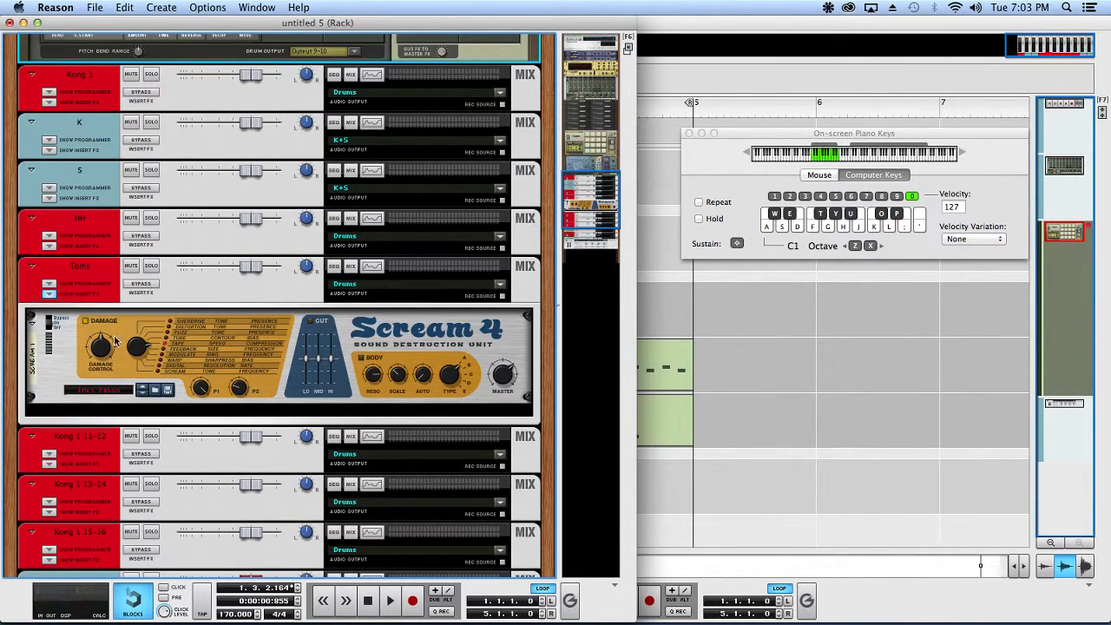
scroll(114, 341, up, 10)
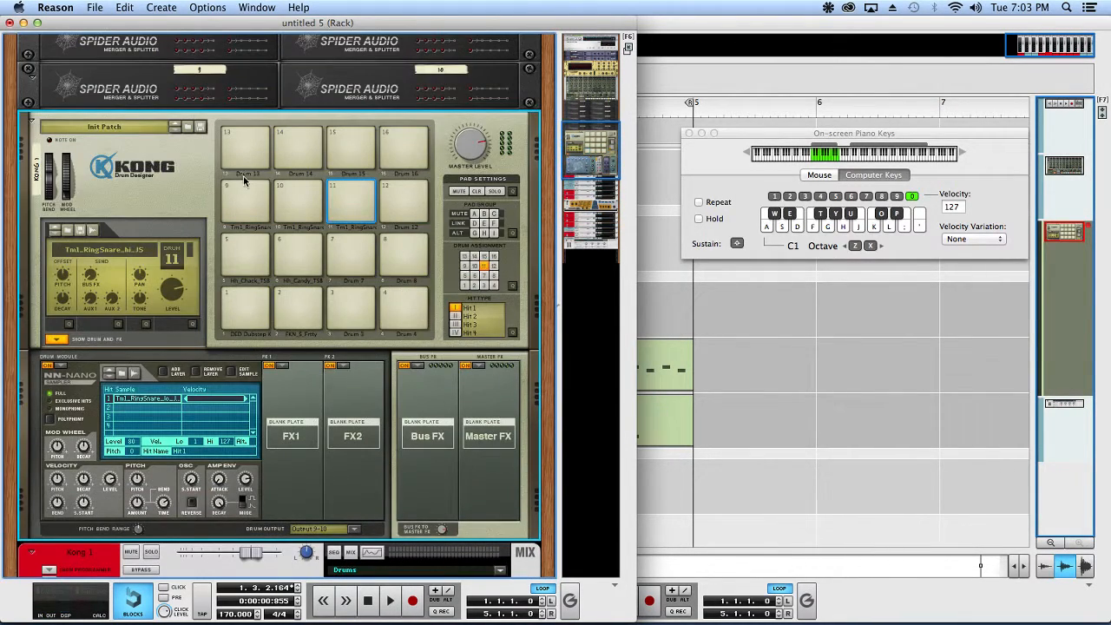
click(247, 191)
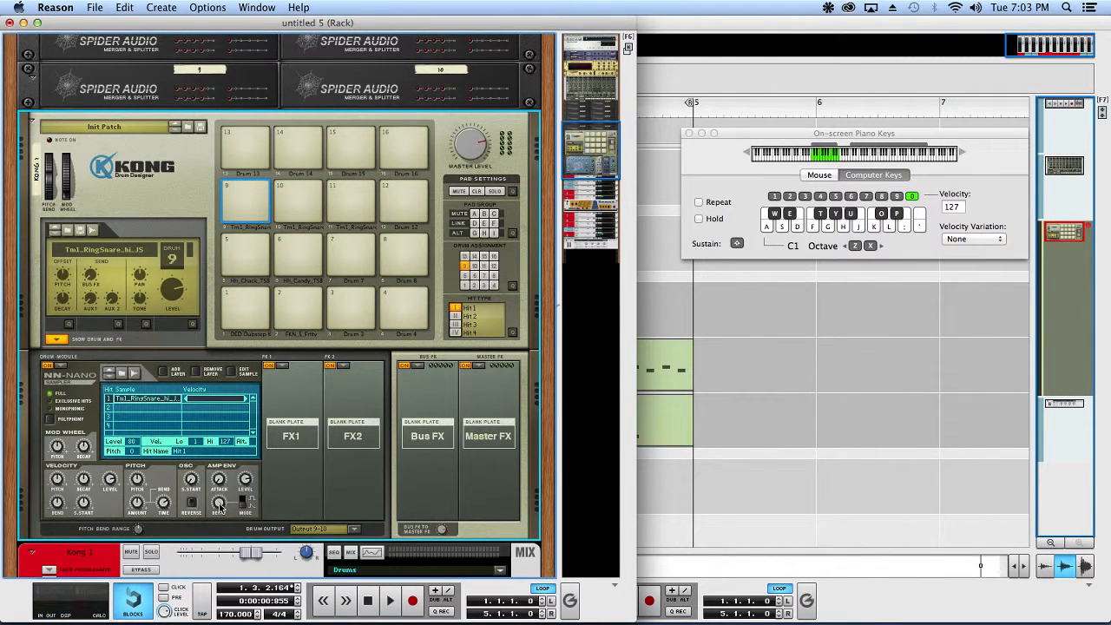
drag(219, 508, 222, 526)
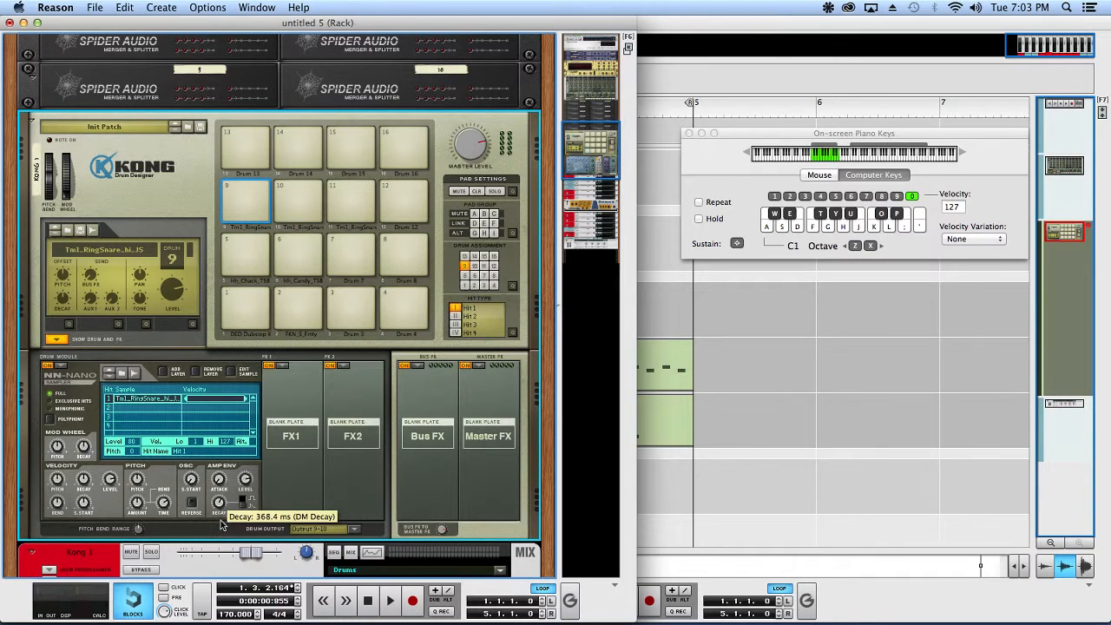
Audition the tom pads repeatedly, comparing the sound of pad 9's shortened decay with the others.
key(f)
key(g)
key(h)
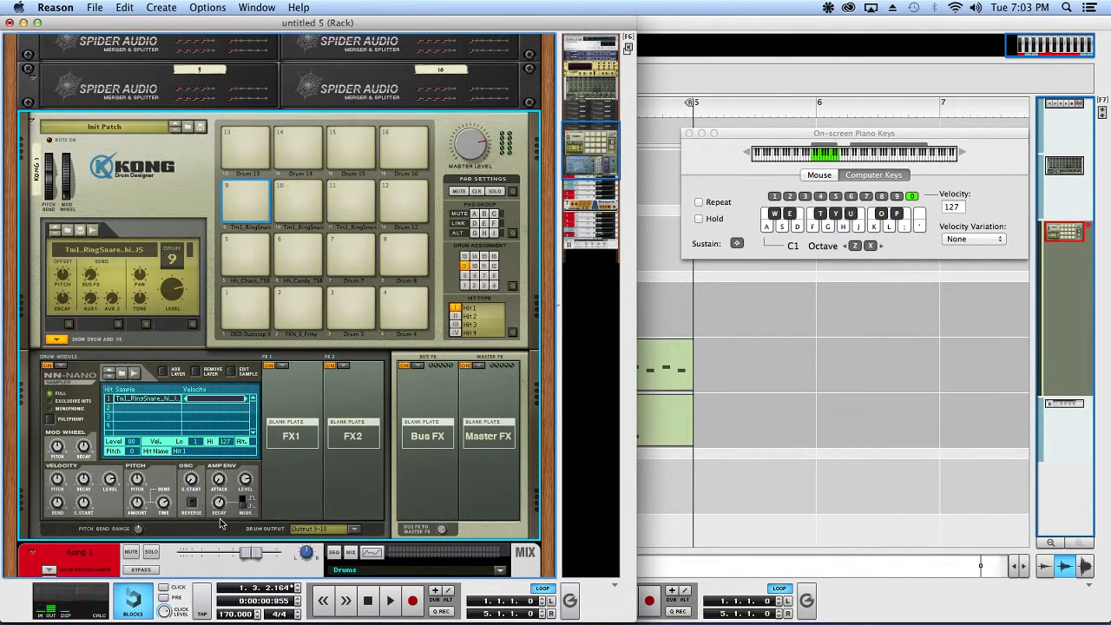
key(h)
key(y)
key(y)
key(y)
key(h)
key(h)
Shorten the amp envelope decay of pad 10's NN-Nano sampler and audition the pad.
click(283, 182)
drag(223, 505, 223, 528)
key(h)
key(h)
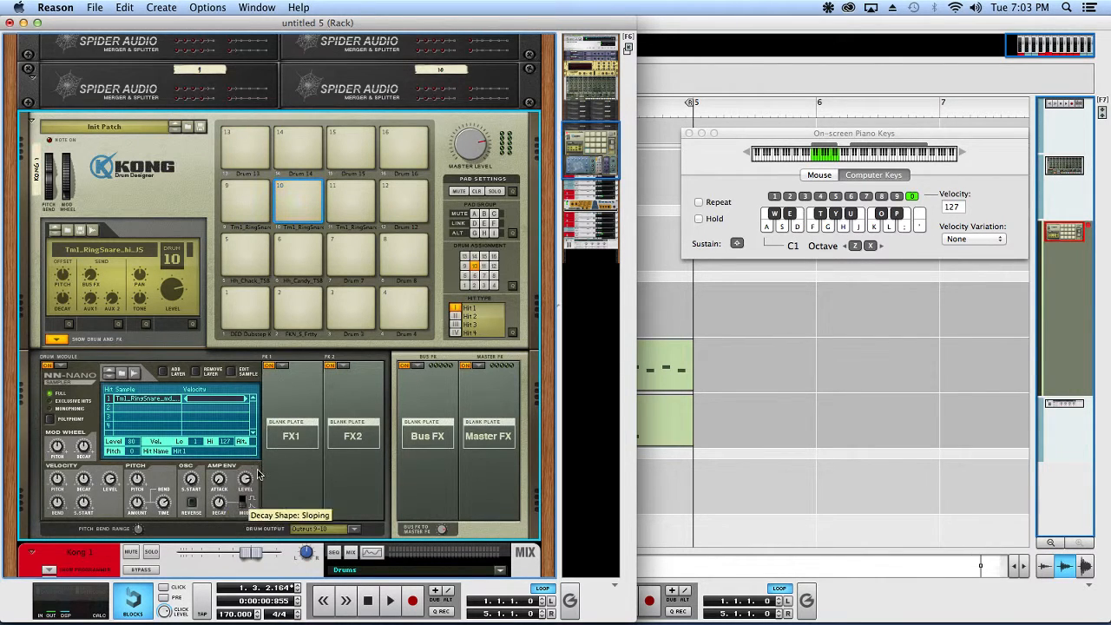
Shorten the amp envelope decay of pad 11's NN-Nano sampler to 303.9 ms, auditioning the pad while adjusting.
key(u)
click(342, 206)
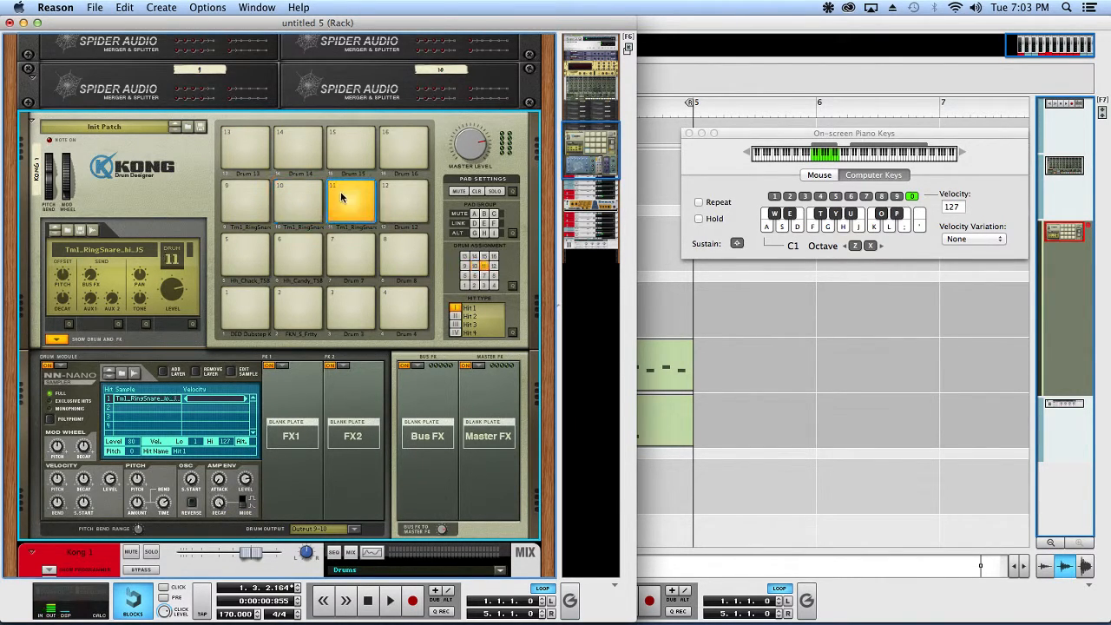
key(u)
drag(222, 512, 227, 524)
key(u)
key(u)
key(u)
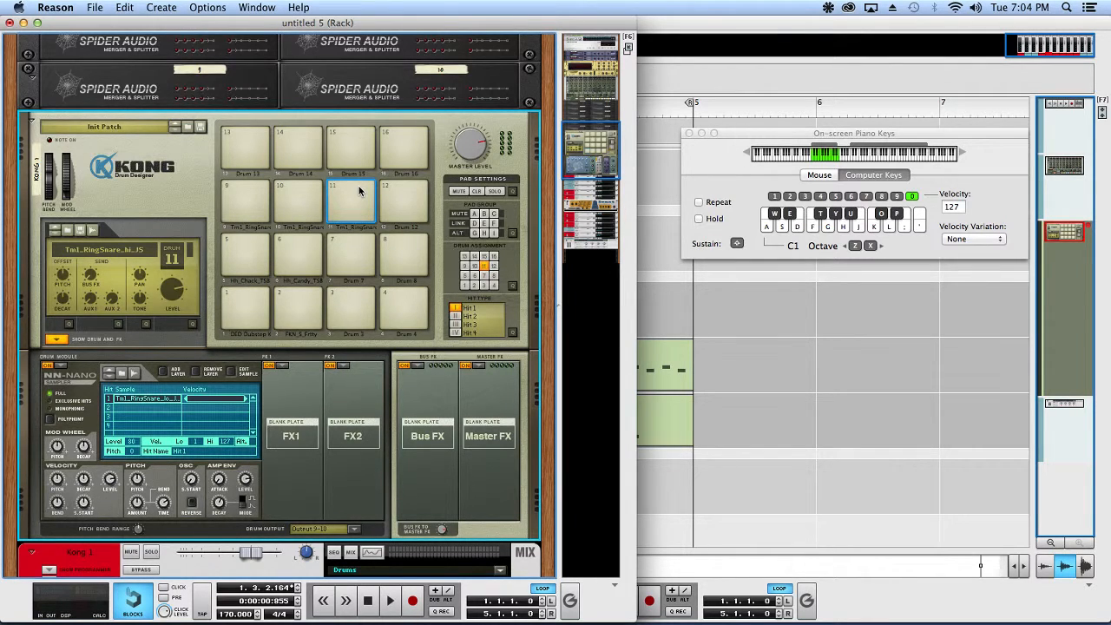
key(u)
mouse_move(218, 505)
mouse_down()
mouse_move(219, 494)
mouse_move(223, 506)
mouse_up()
key(u)
key(u)
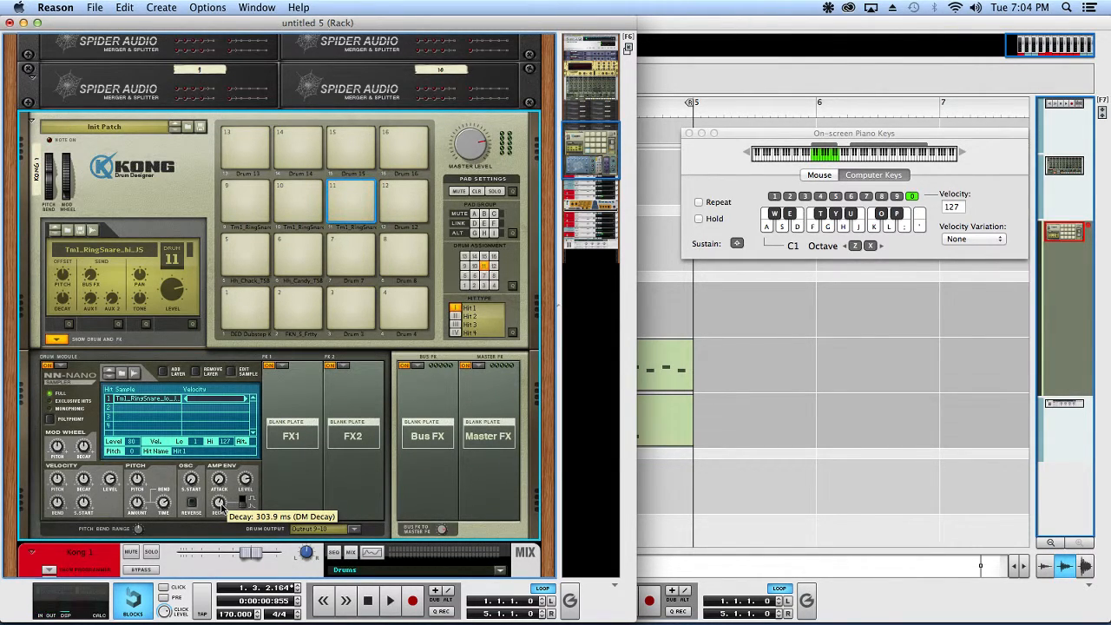
key(u)
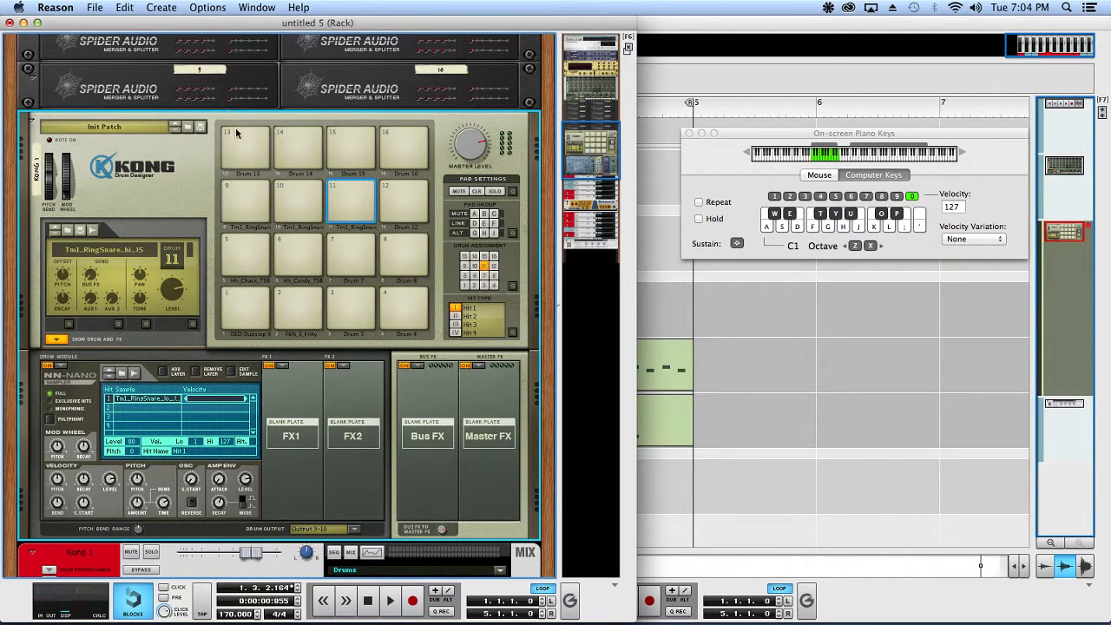
Check the pan settings of tom pads 9, 10 and 11 one by one.
click(239, 196)
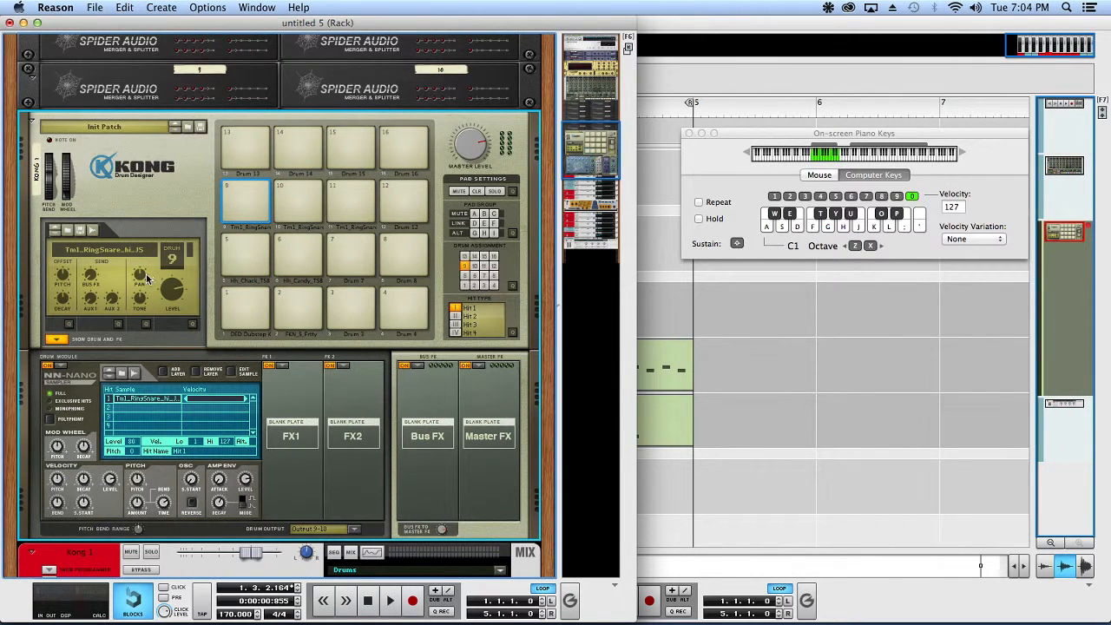
click(245, 197)
click(293, 195)
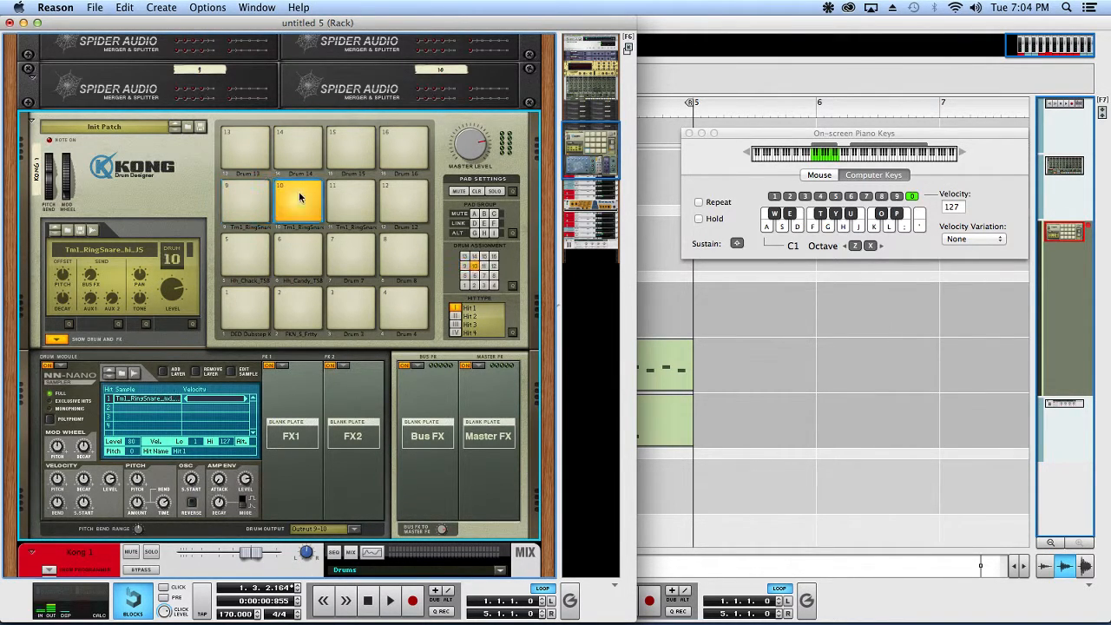
click(345, 197)
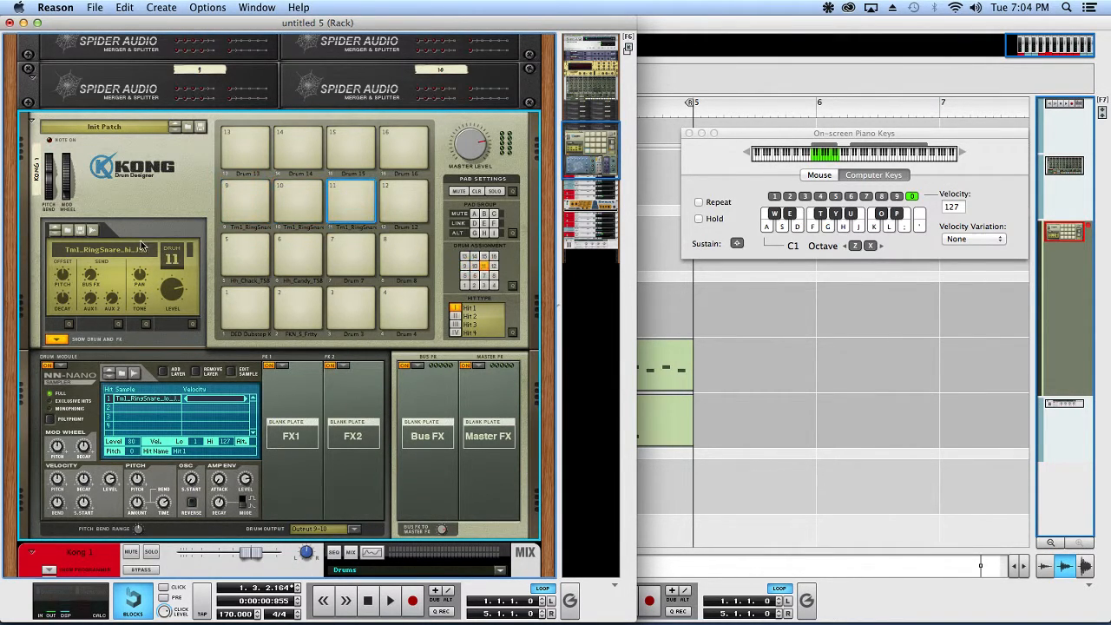
click(237, 204)
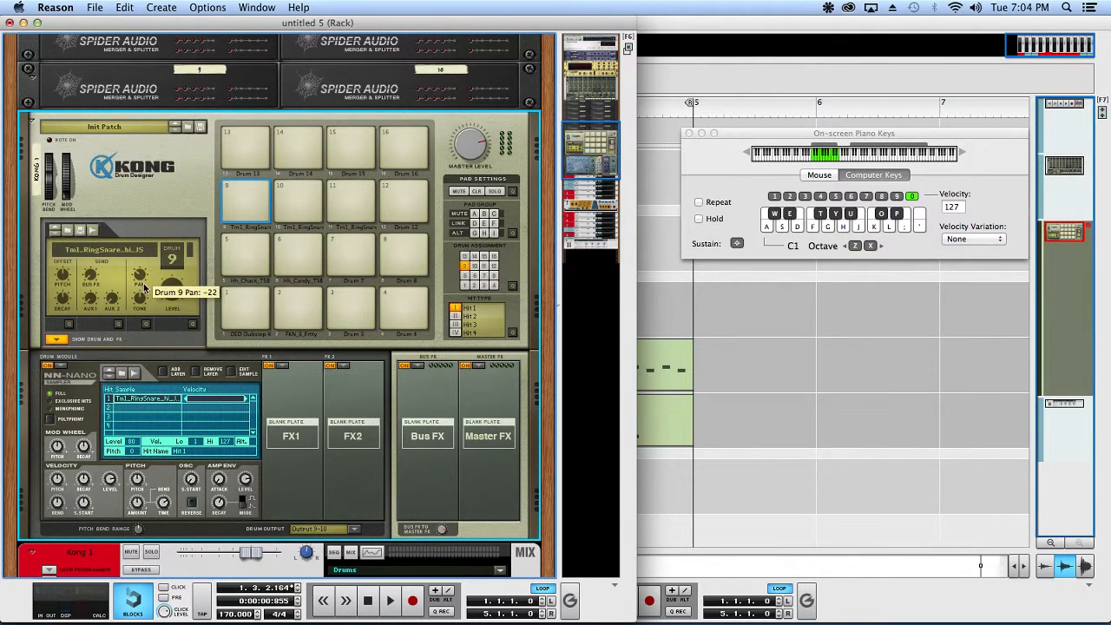
click(297, 201)
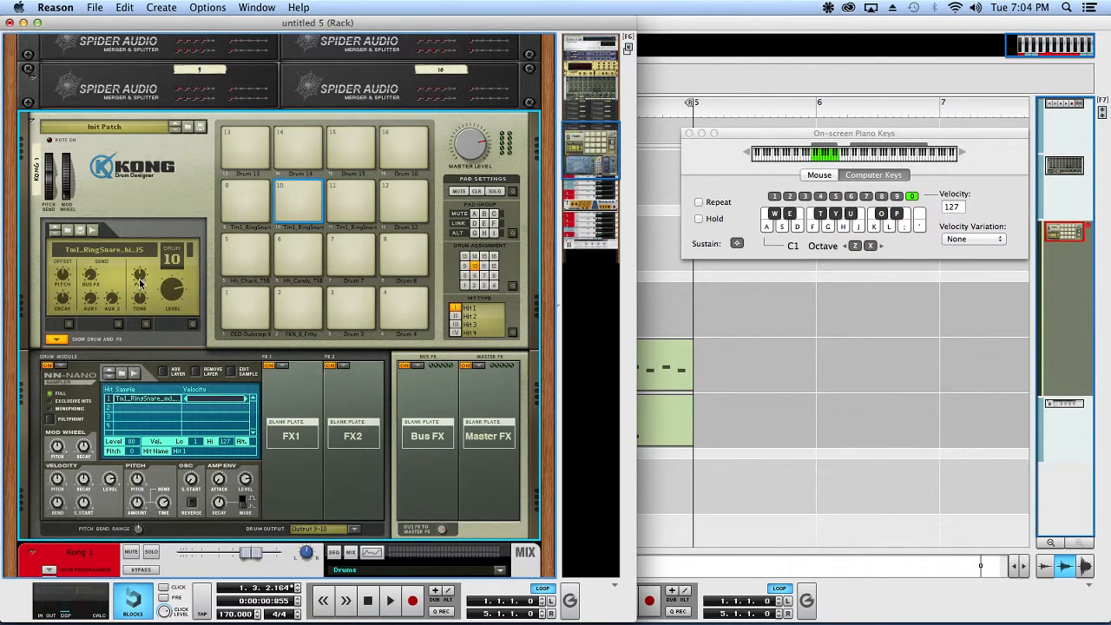
click(354, 197)
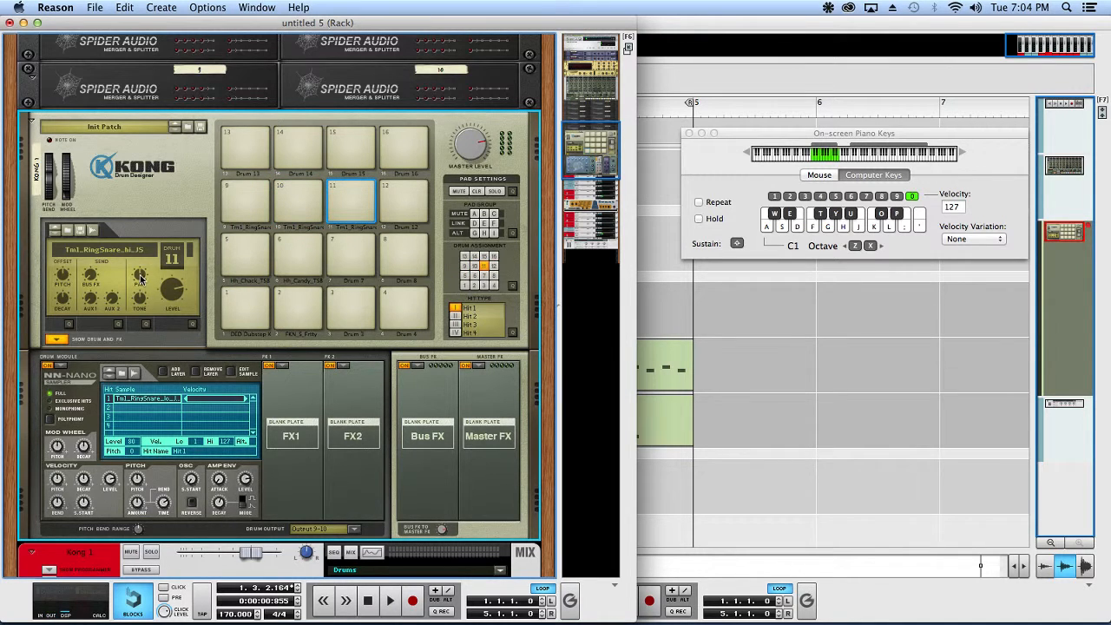
Play through tom pads 9, 10 and 11 twice to compare the three sounds.
click(246, 201)
click(317, 199)
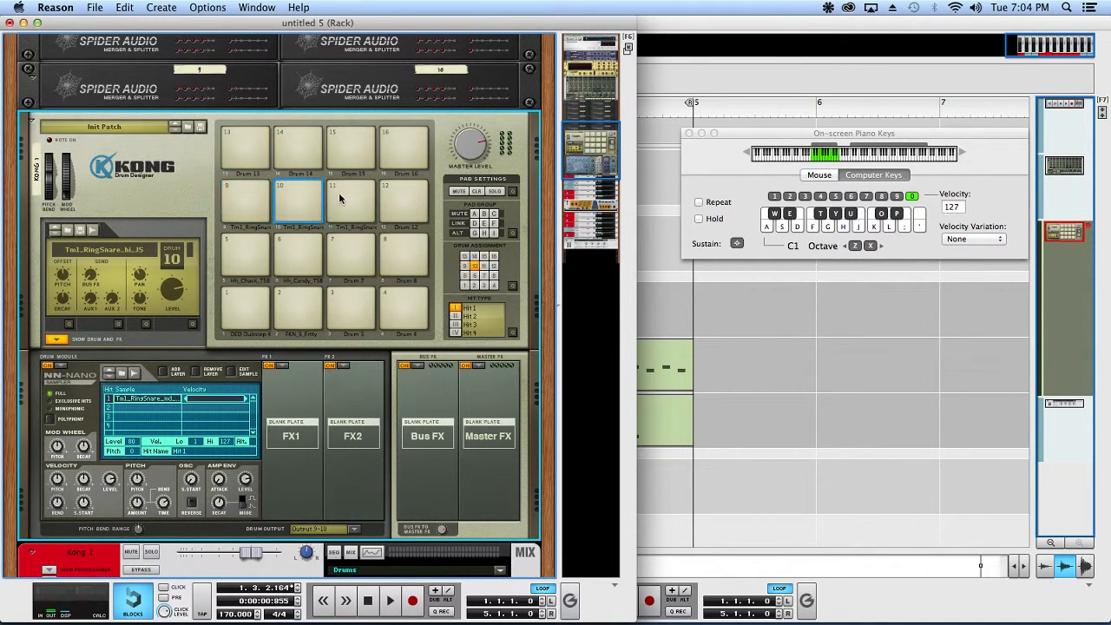
click(349, 198)
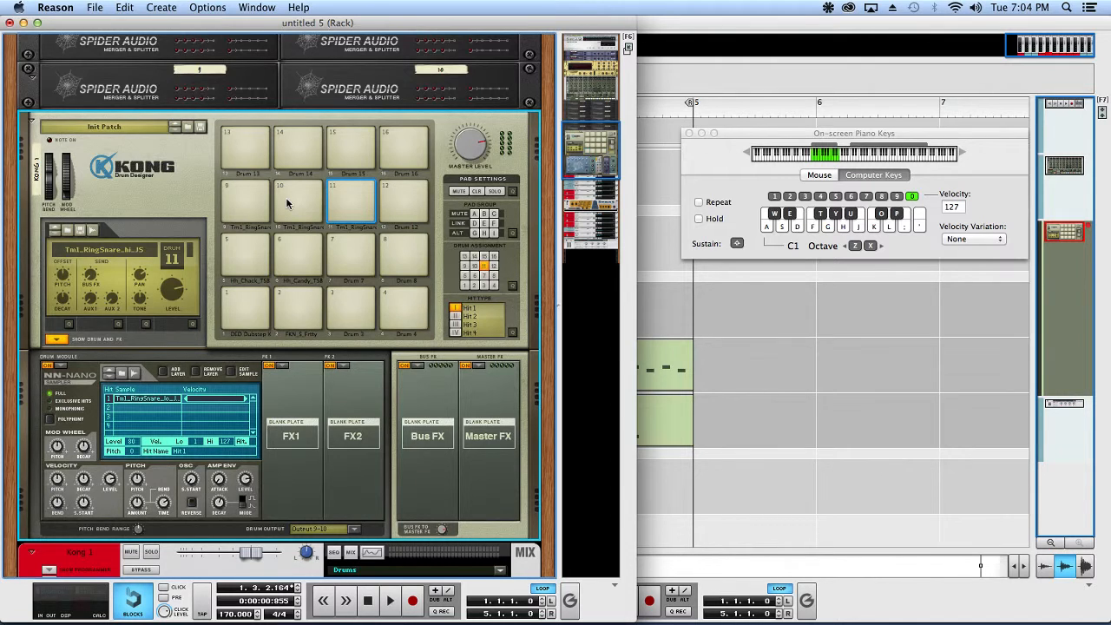
click(247, 197)
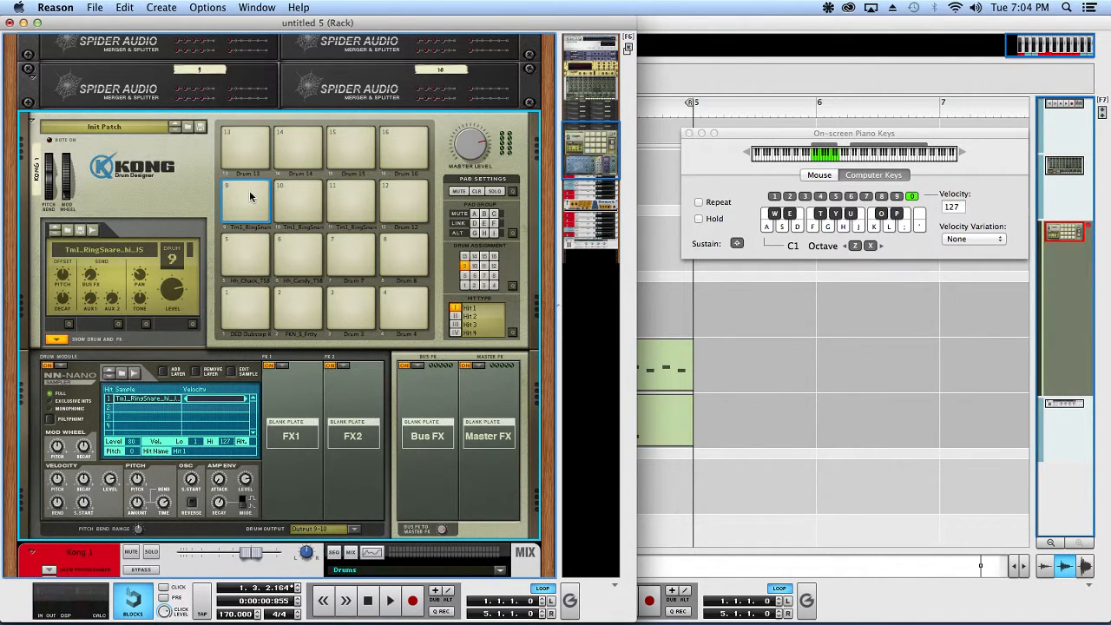
click(293, 201)
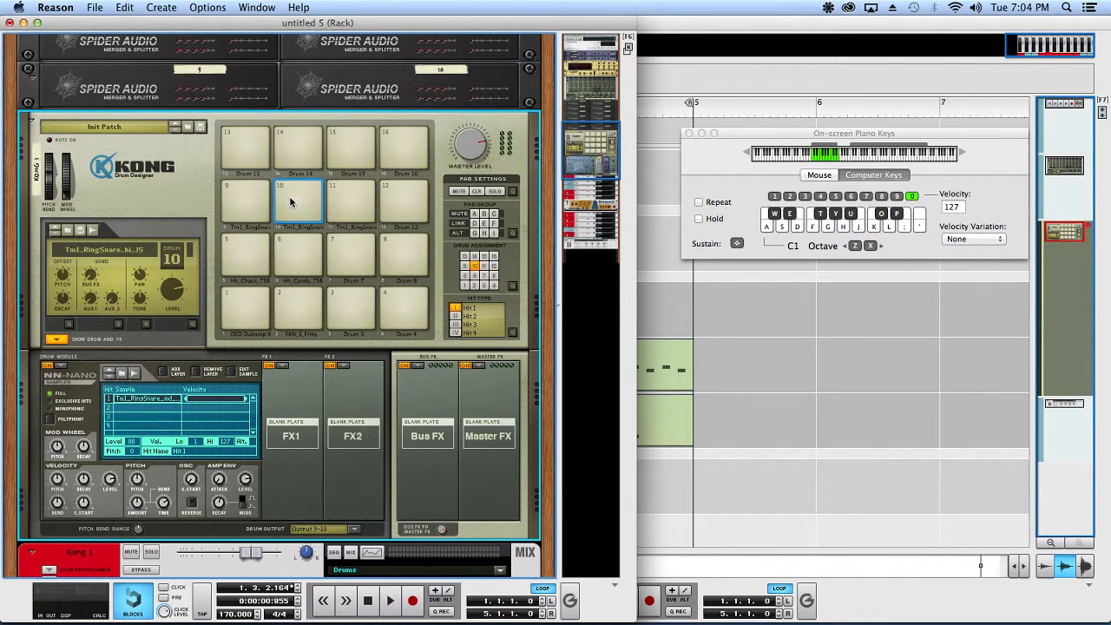
click(344, 199)
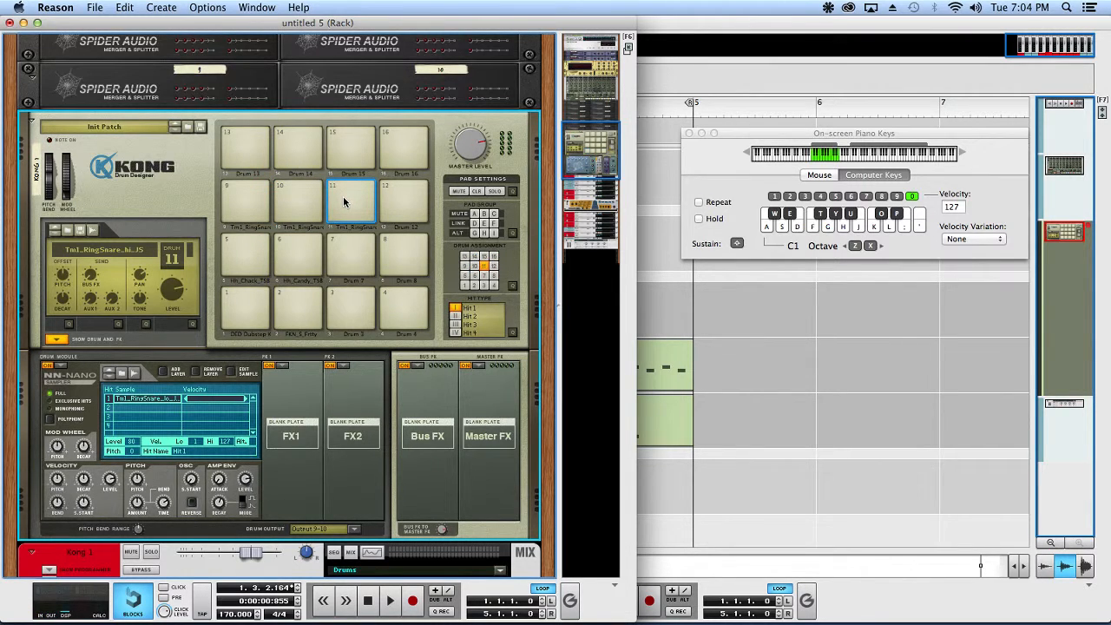
Assign tom pads 9, 10 and 11 to Mute pad group A.
click(268, 199)
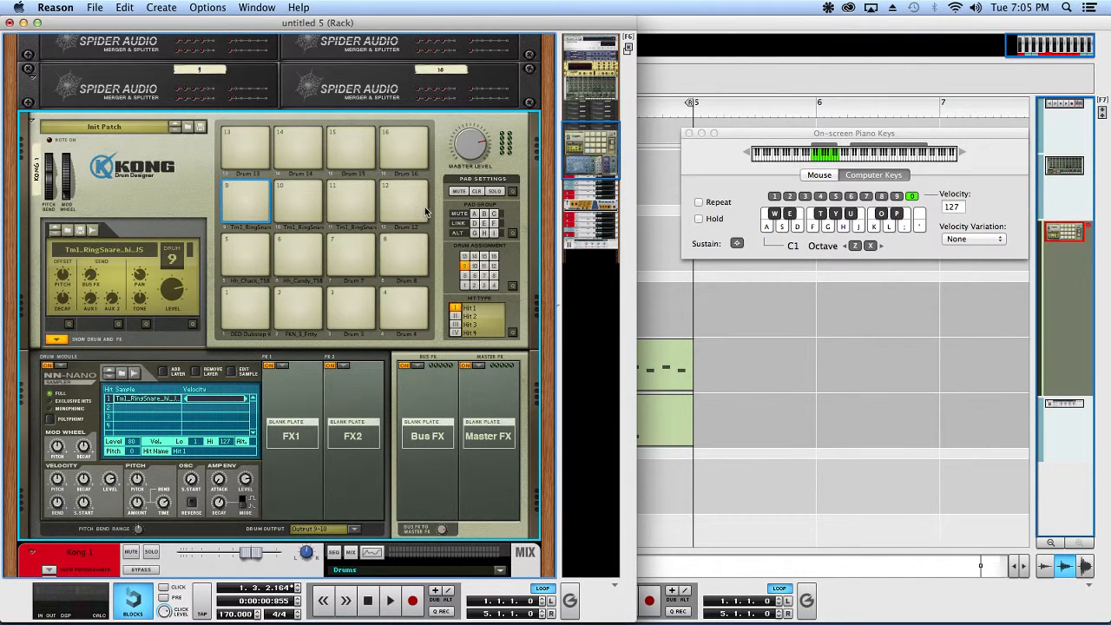
click(296, 201)
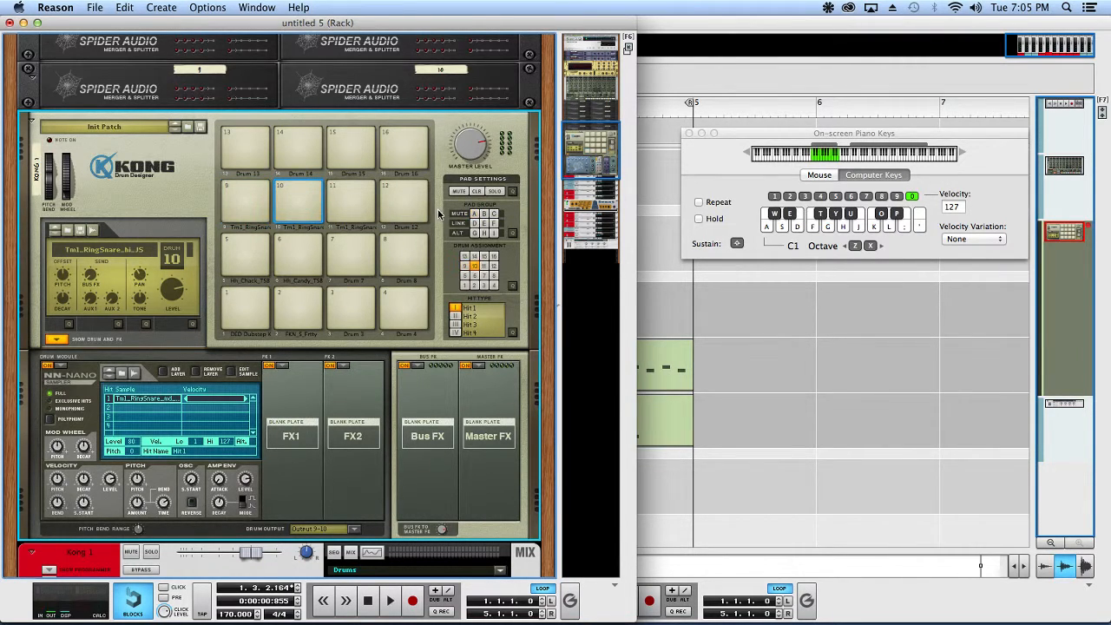
click(348, 202)
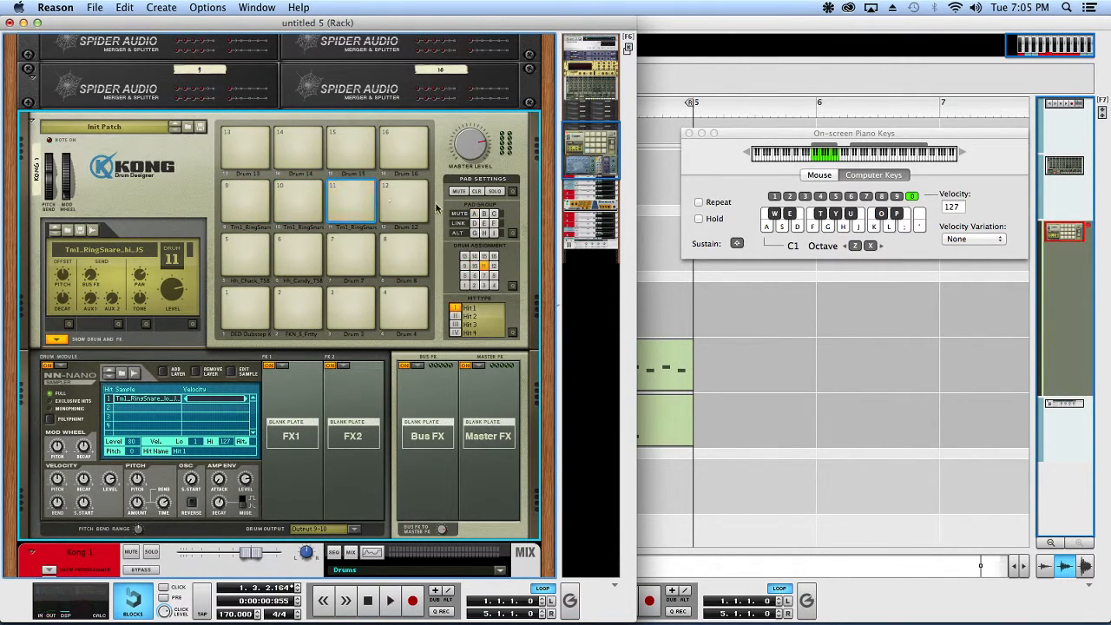
click(476, 214)
click(308, 201)
click(347, 202)
click(347, 202)
click(245, 202)
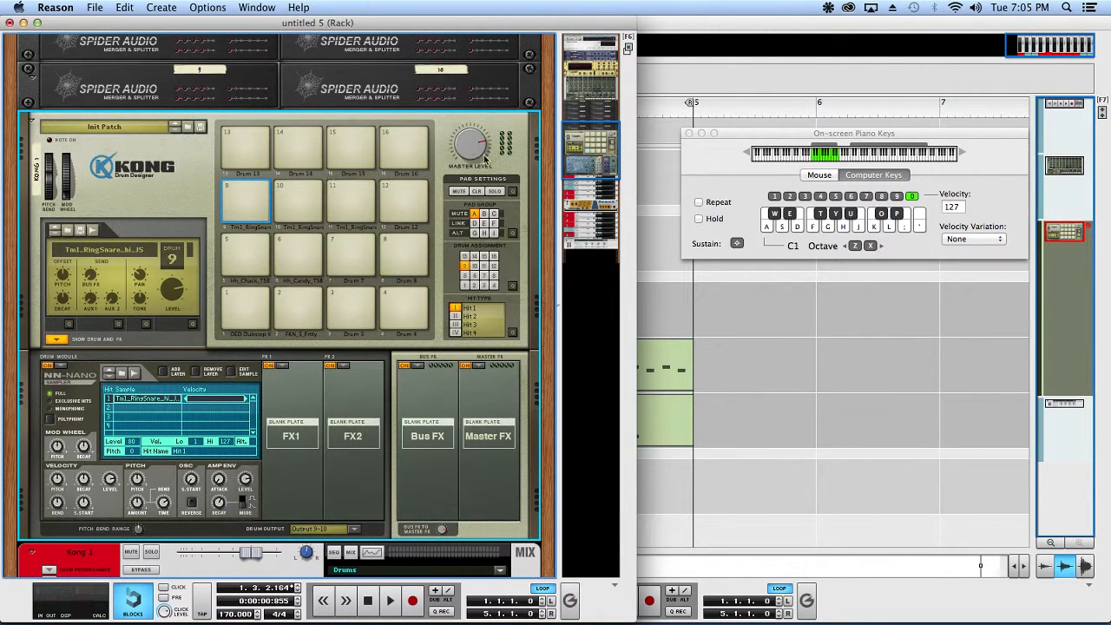
Switch to the sequencer and play back the existing Kong drum pattern briefly.
click(660, 74)
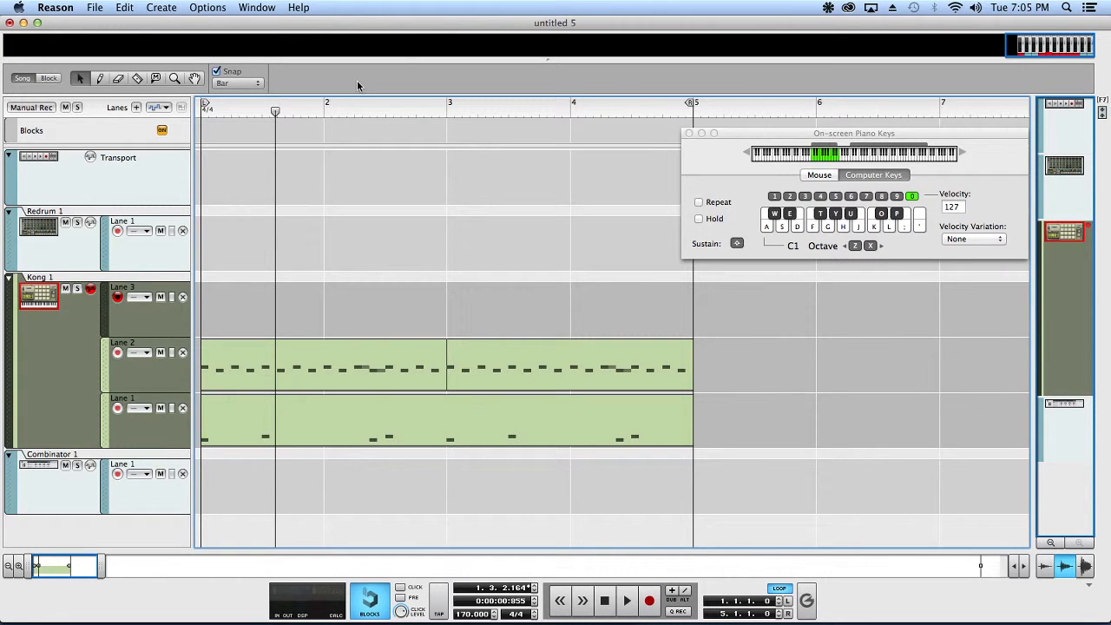
click(217, 114)
key(space)
scroll(409, 283, up, 4)
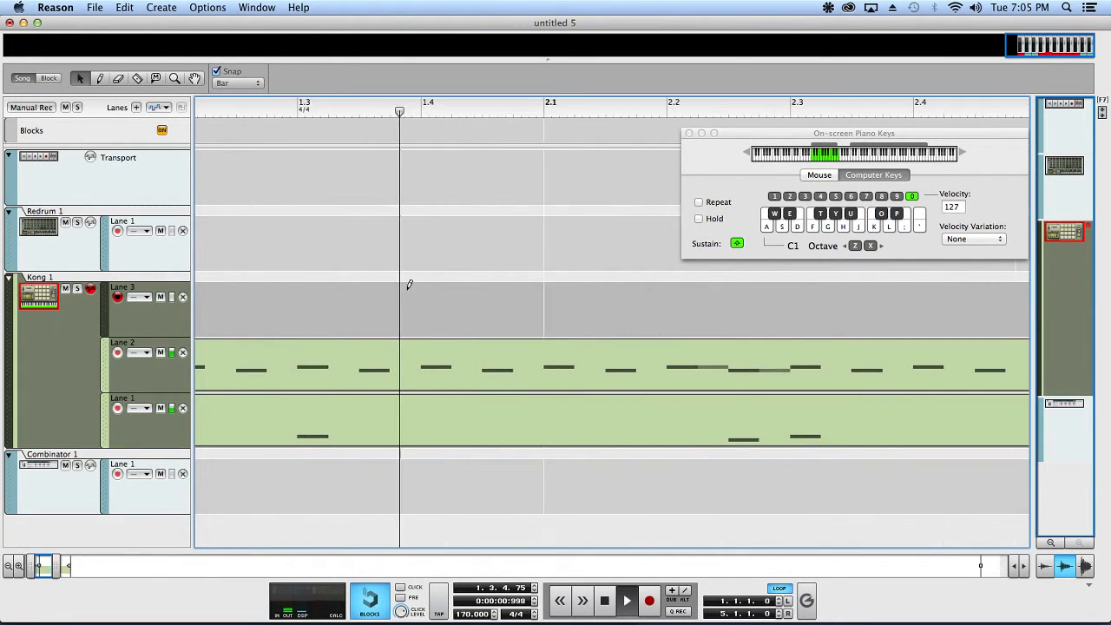
scroll(410, 283, down, 6)
key(space)
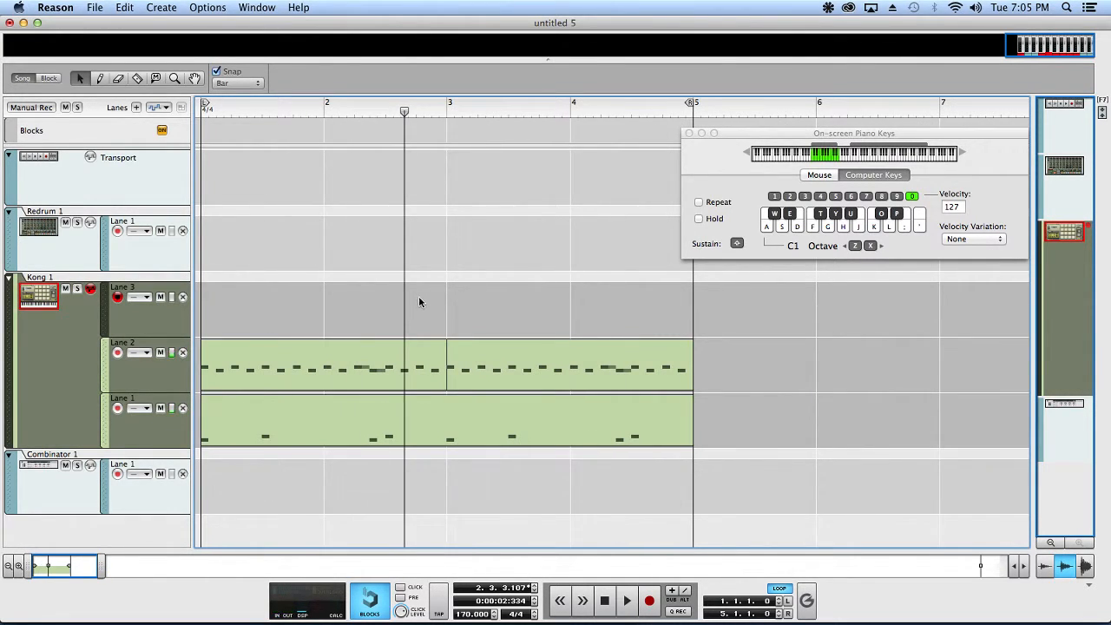
Create a one-bar clip at bar 2 on Kong lane 3 and open it for editing.
double_click(421, 308)
double_click(422, 310)
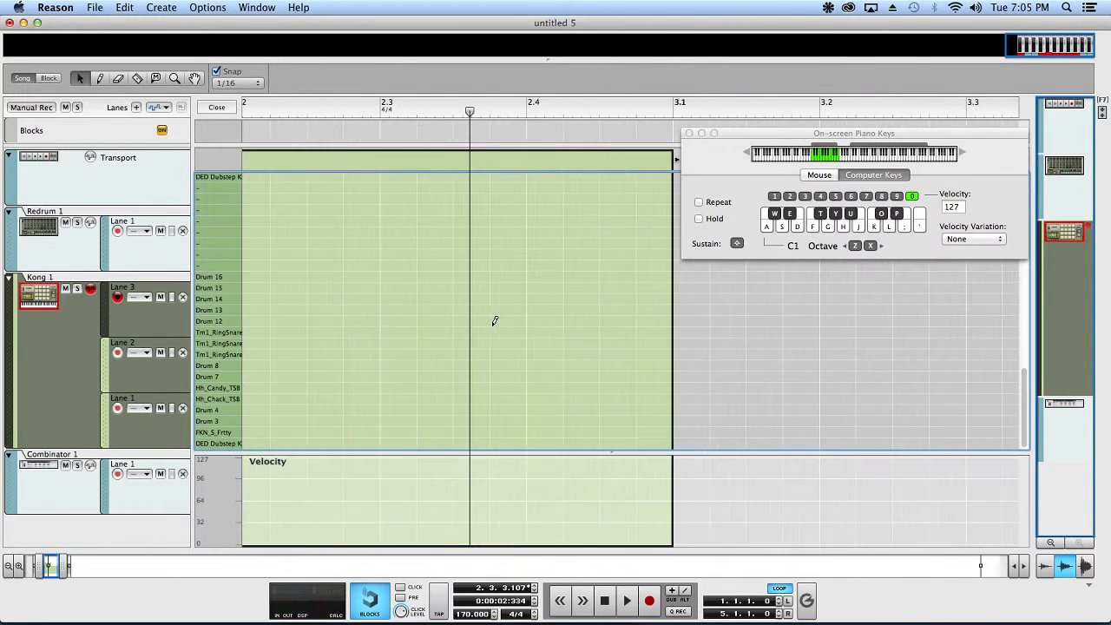
scroll(600, 352, right, 1)
Draw a G#1 tom note at beat 2.4 and an A#1 tom note at 2.4.3, and play them back.
click(562, 354)
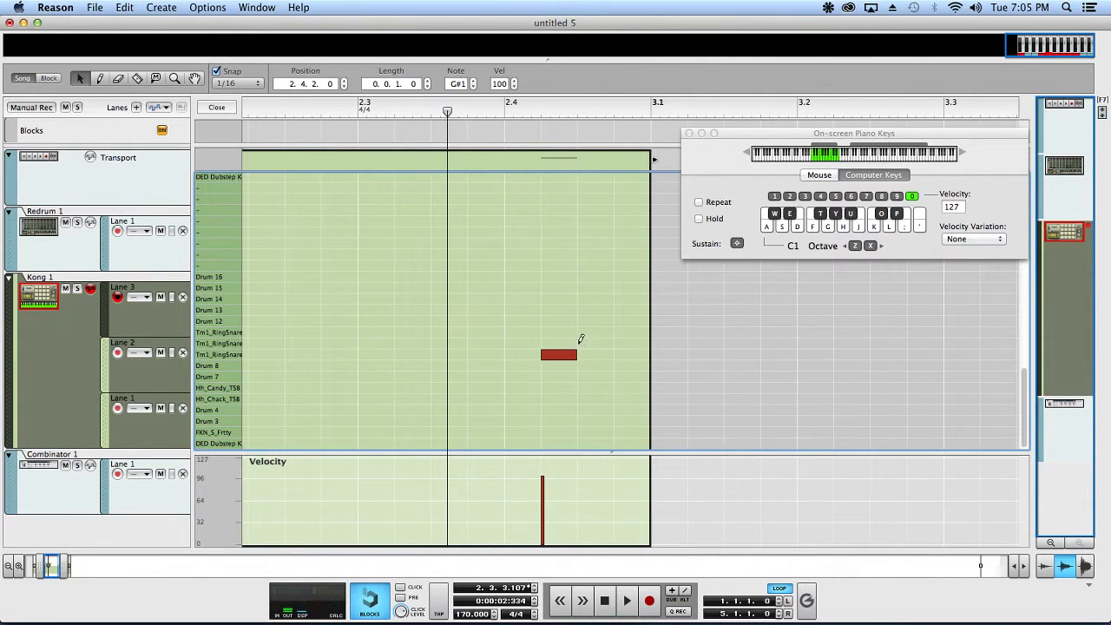
drag(545, 353, 510, 353)
click(599, 323)
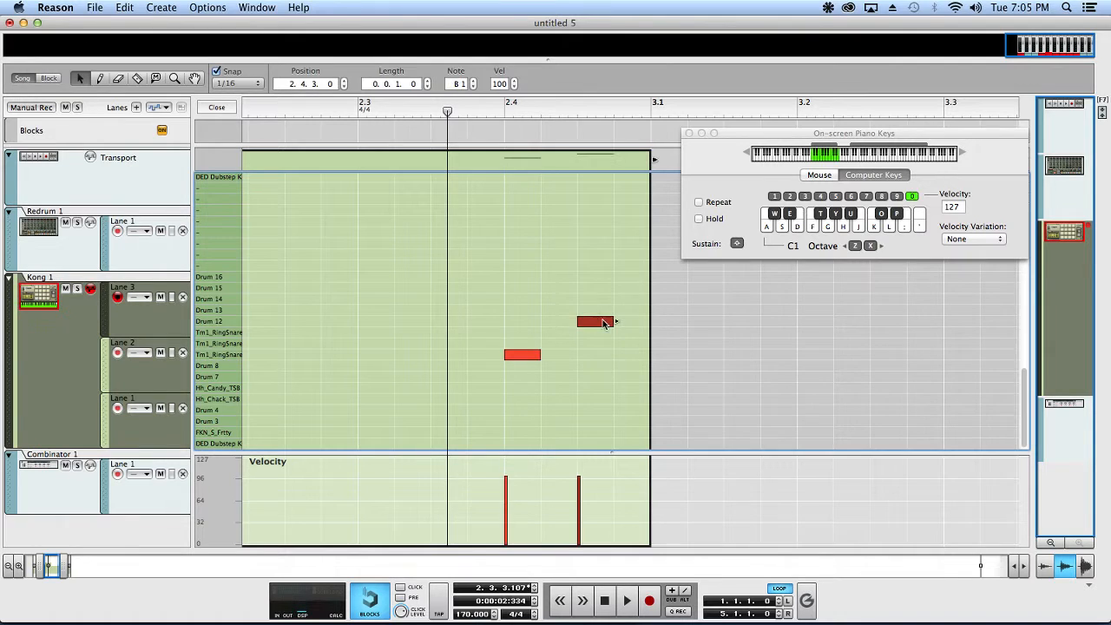
drag(596, 323, 595, 333)
key(space)
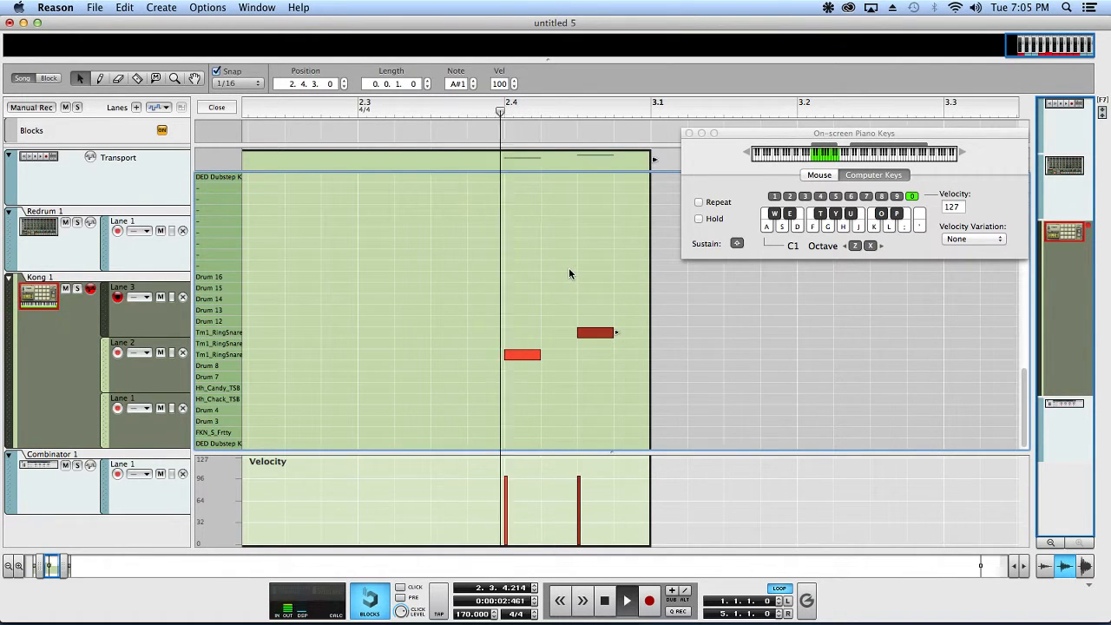
Move the G#1 note to 2.4.3 and the A#1 note to 2.4.4, and listen to the result.
click(541, 345)
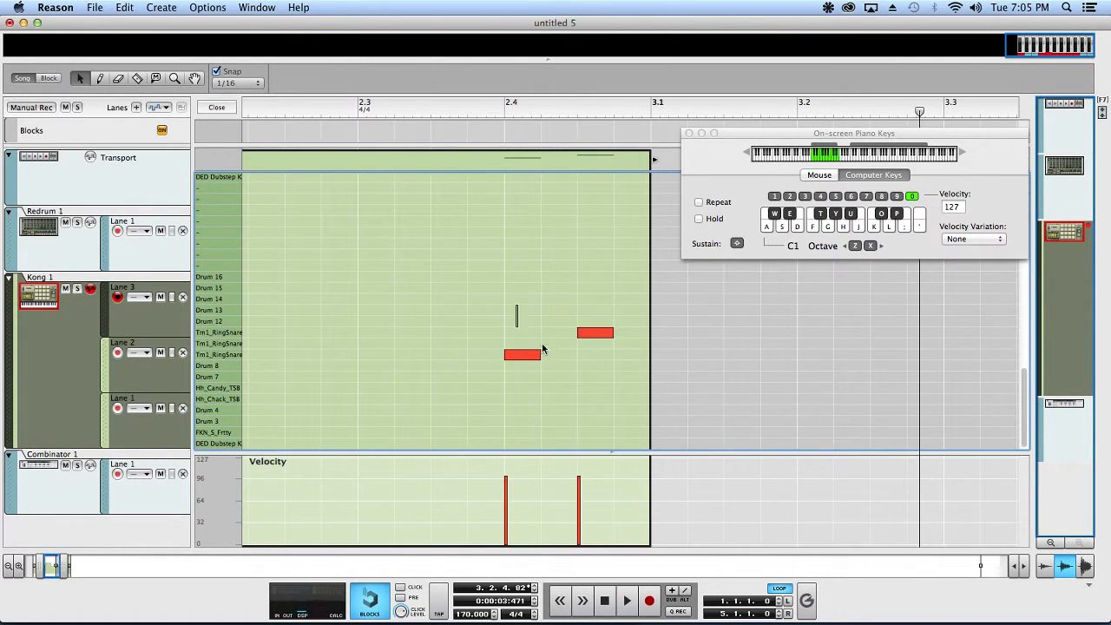
drag(536, 354, 624, 337)
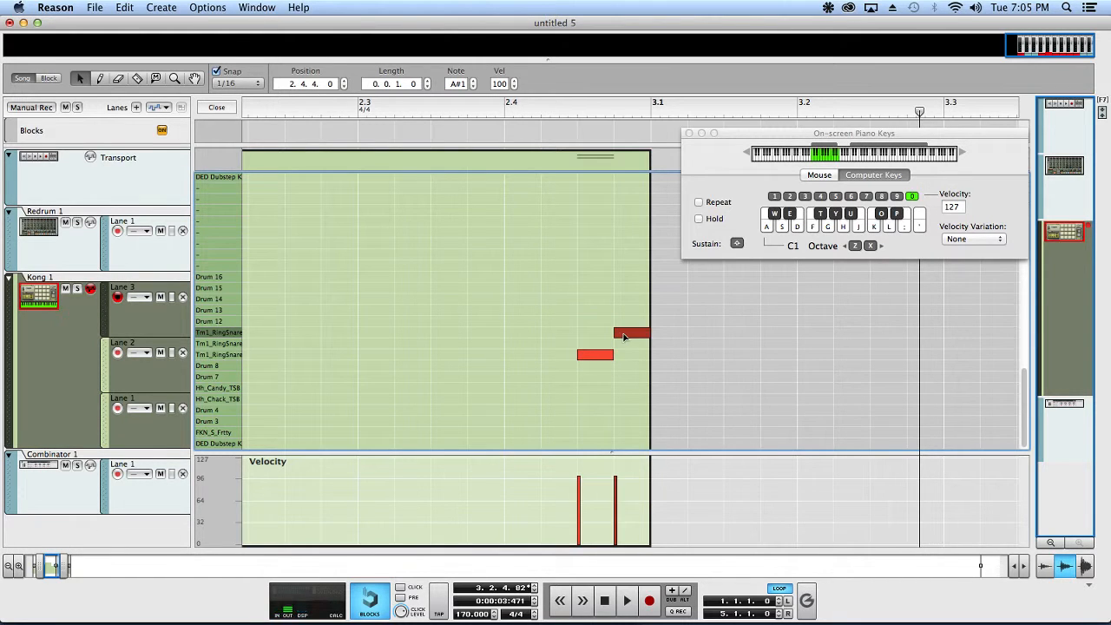
scroll(589, 322, down, 5)
click(657, 108)
key(space)
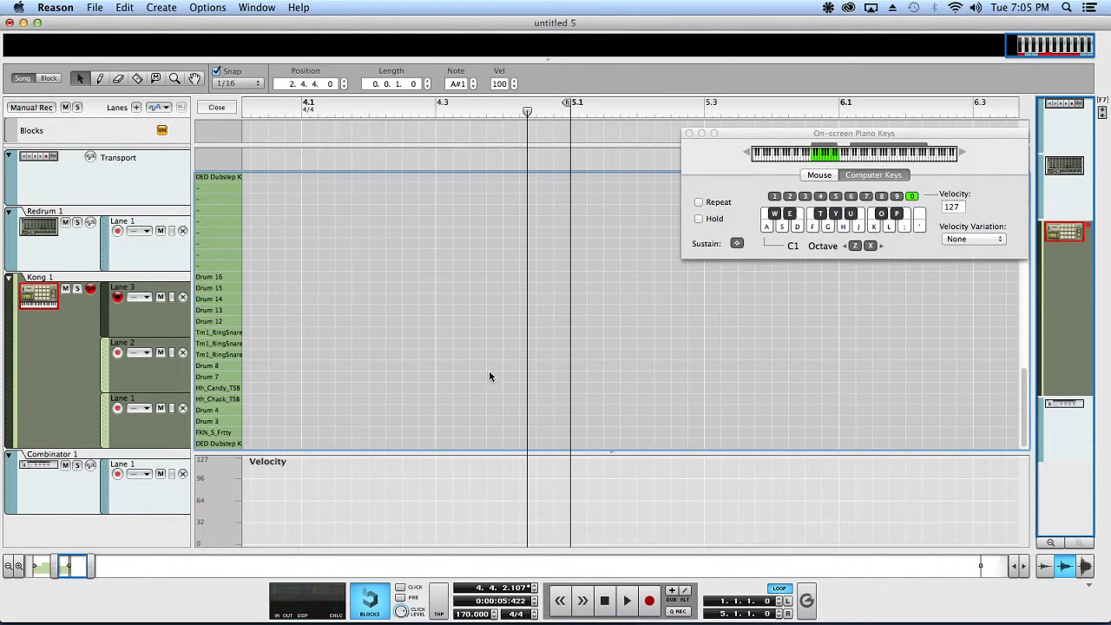
Create a clip at bar 4 and draw sixteenth tom notes: G#1 at 4.4.1 and 4.4.2, A1 at 4.4.3, A#1 at 4.4.4.
click(503, 176)
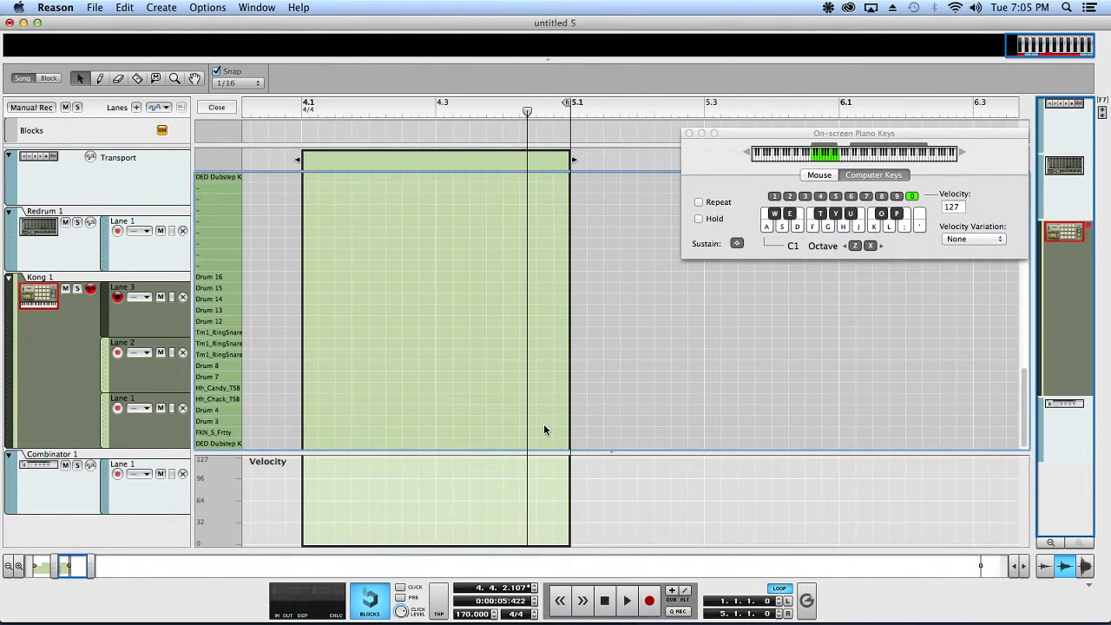
click(505, 355)
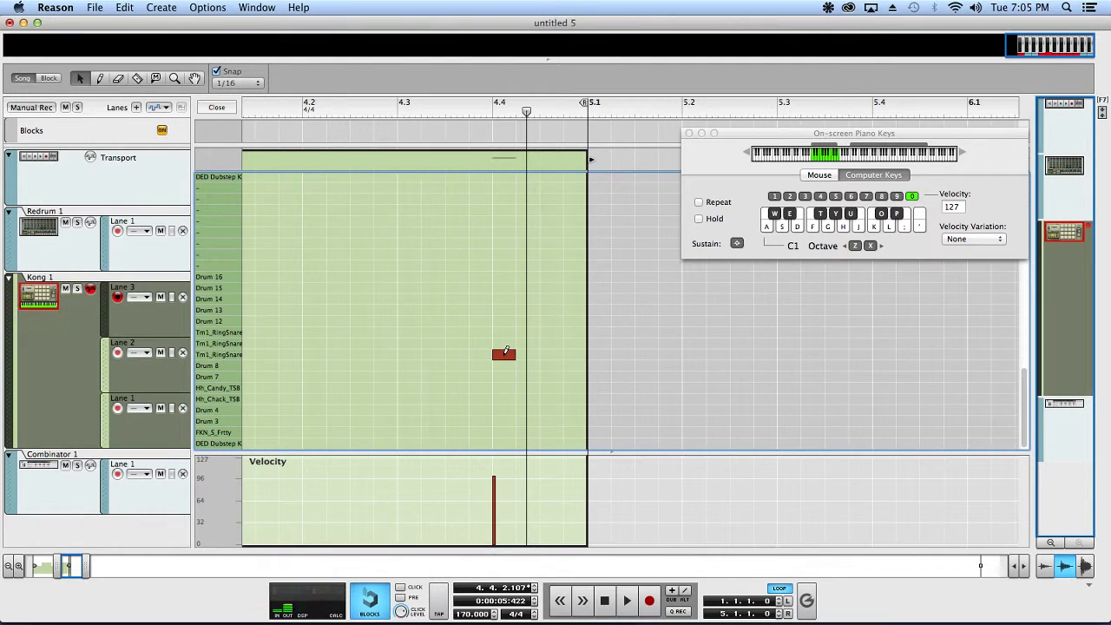
click(528, 354)
click(551, 342)
click(575, 332)
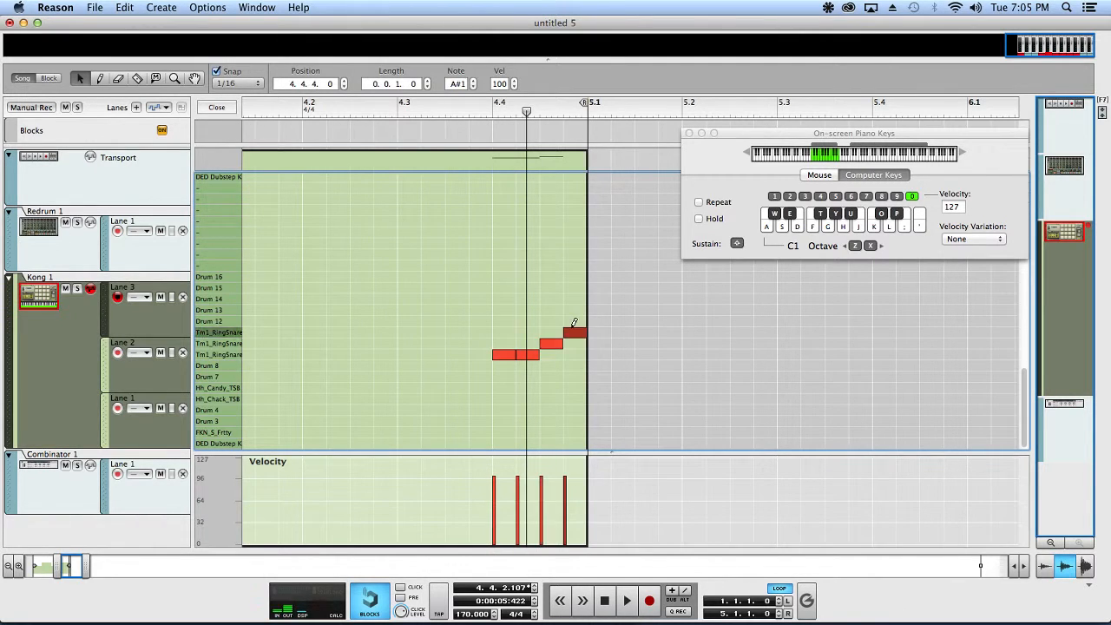
Set the snap to 1/32 and shorten all four tom notes in beat 4.4 to a 1/32 length.
click(247, 83)
click(227, 106)
scroll(474, 318, up, 3)
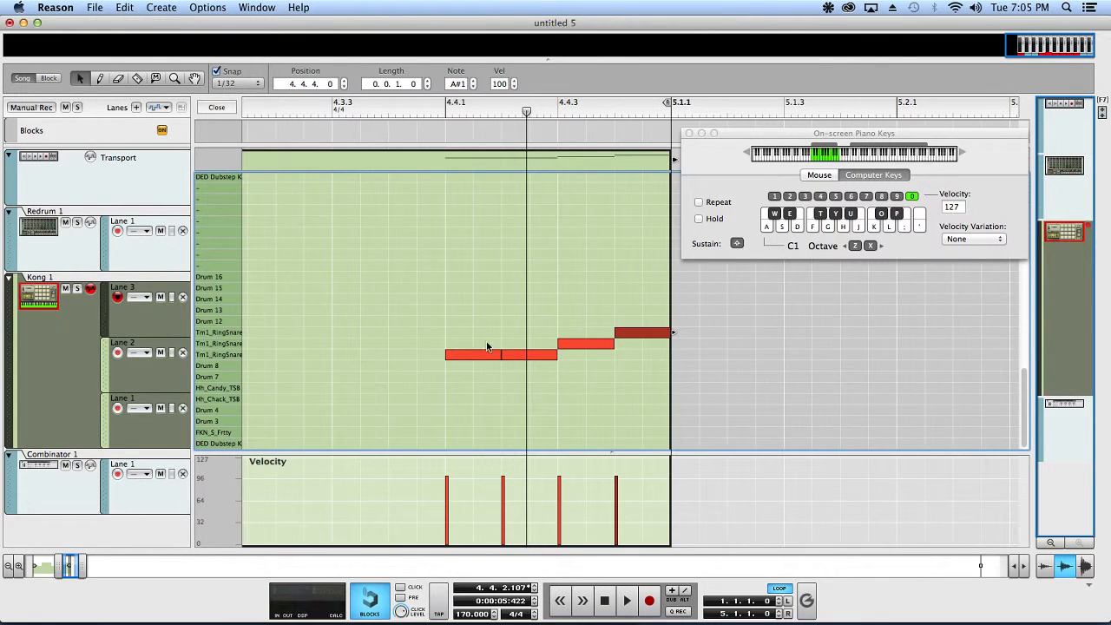
drag(471, 316, 668, 467)
drag(559, 355, 530, 353)
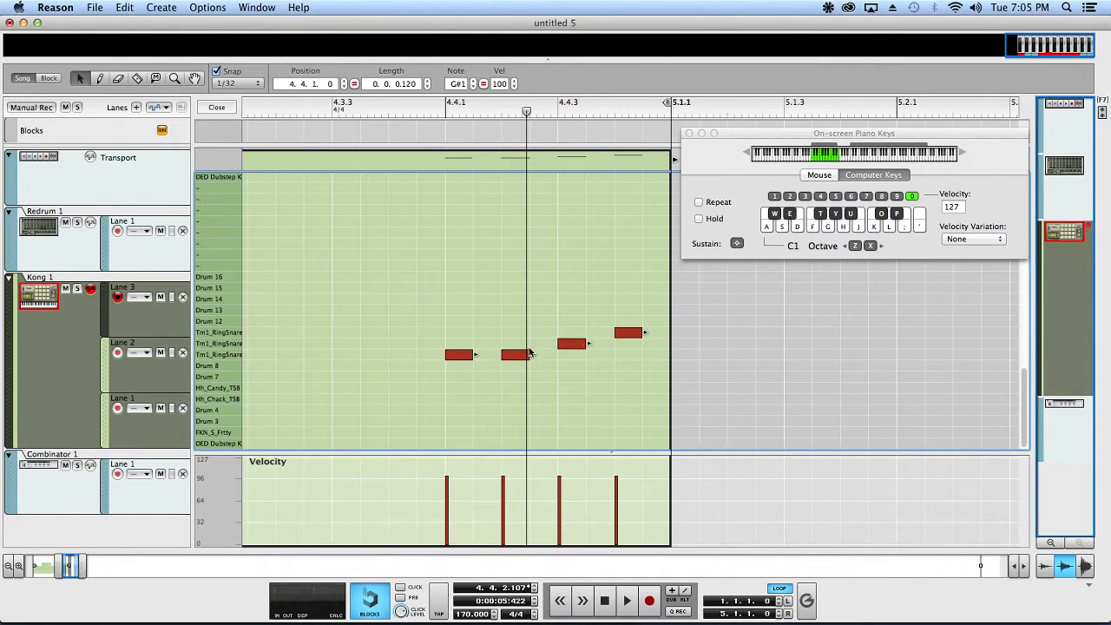
Fill the gaps with 1/32 notes: G#1 after each of the first two notes, A1 after the third, A#1 after the fourth.
click(493, 354)
click(544, 354)
click(597, 343)
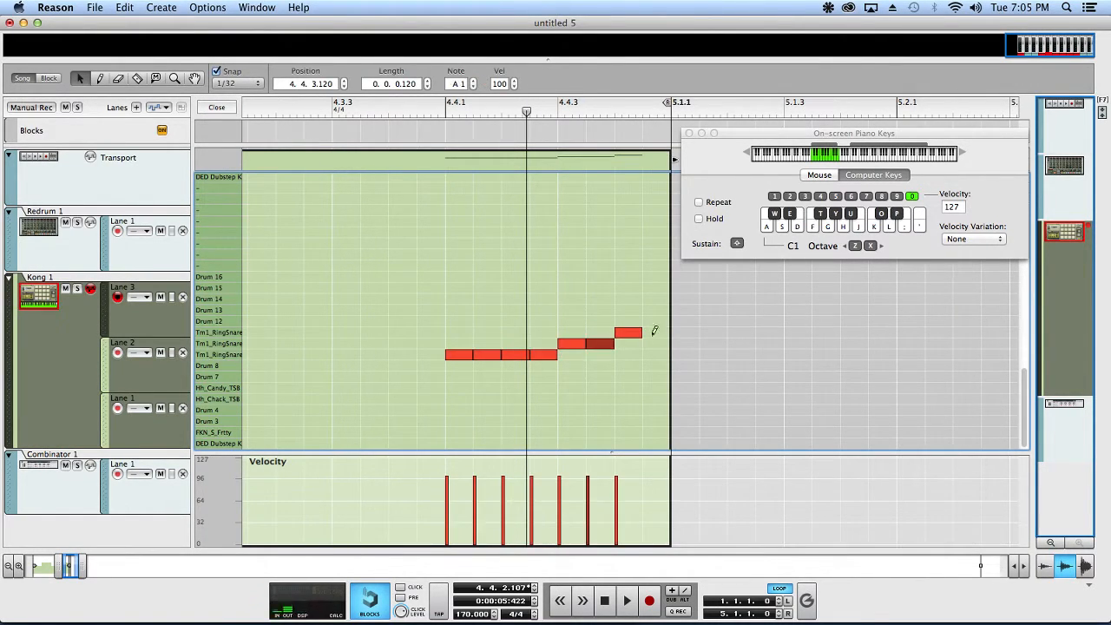
click(655, 332)
scroll(619, 373, down, 2)
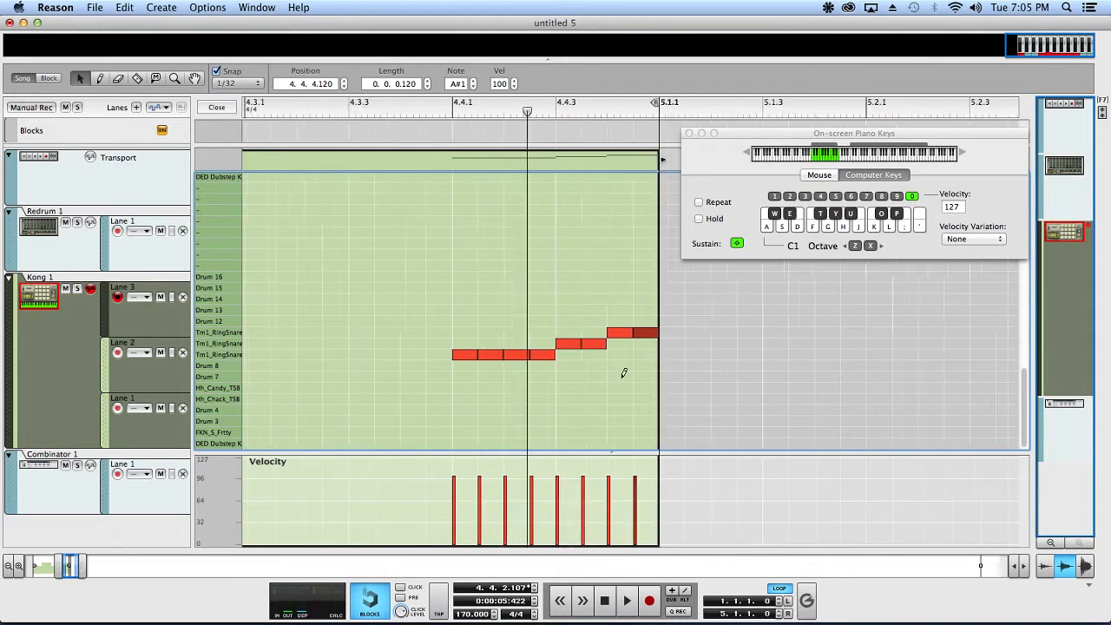
Set the velocity of the four added in-between 1/32 tom notes to 43 and play the fill from 4.4.
click(498, 354)
shift+click(533, 354)
shift+click(579, 343)
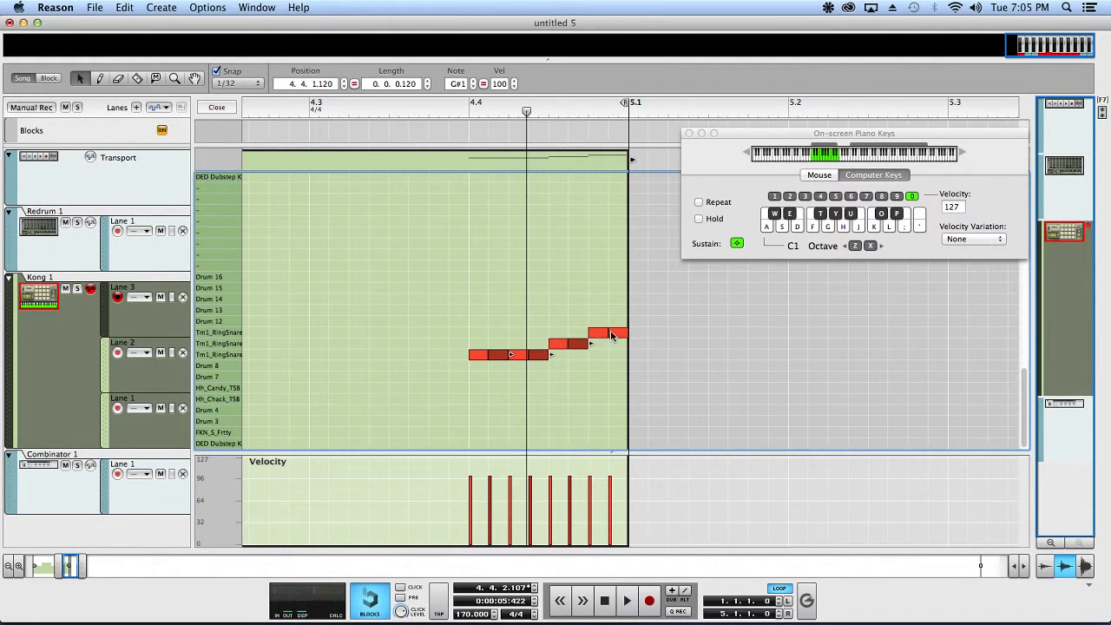
shift+click(616, 334)
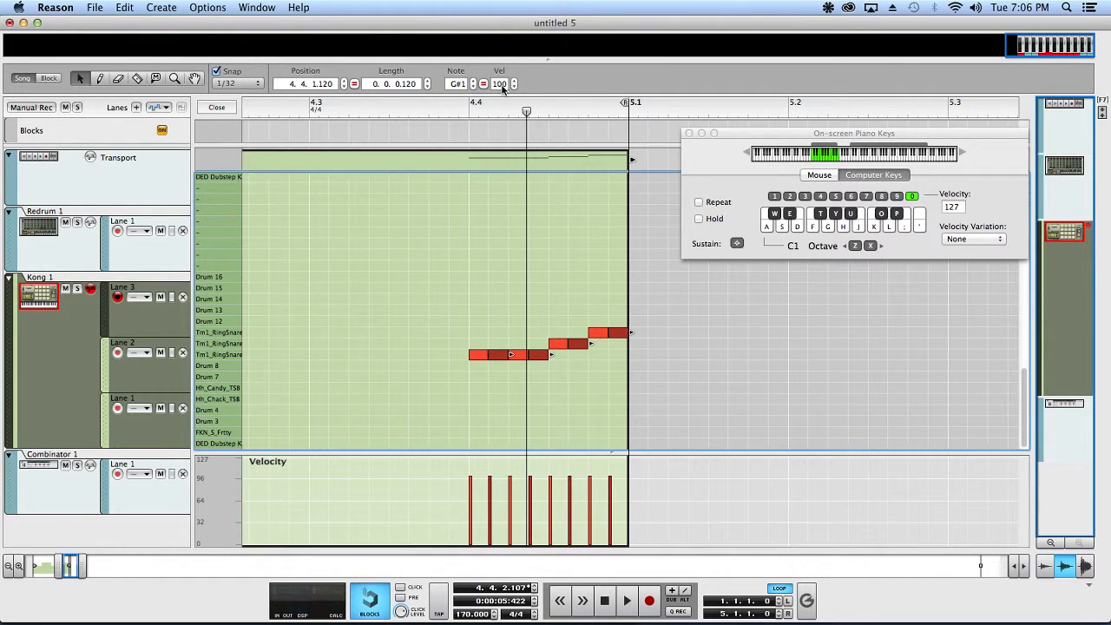
drag(502, 88, 495, 229)
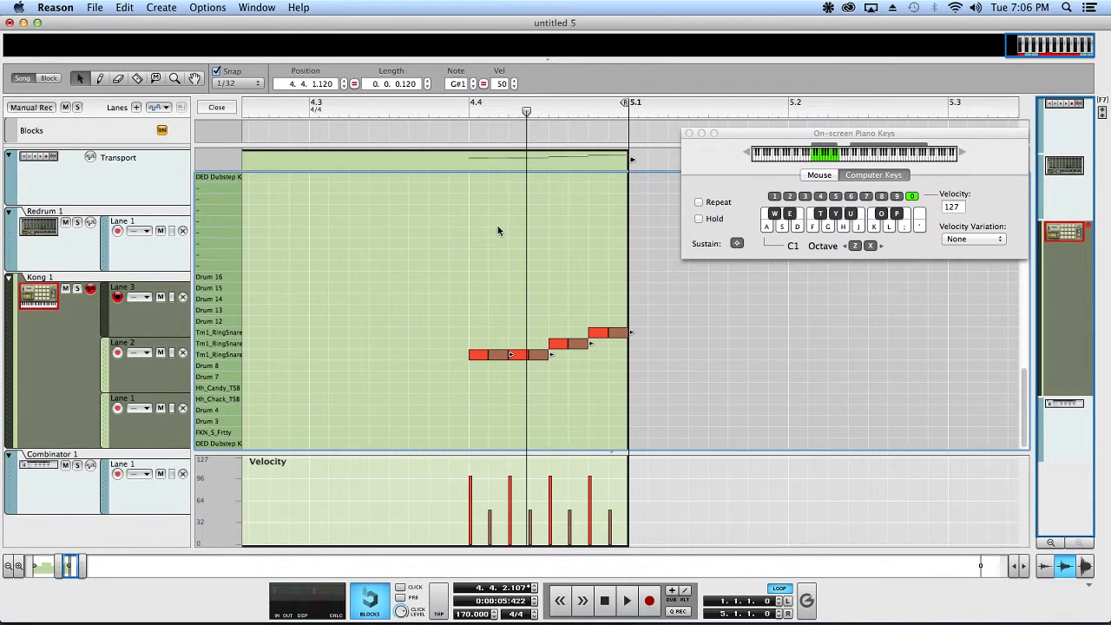
key(super+z)
click(469, 113)
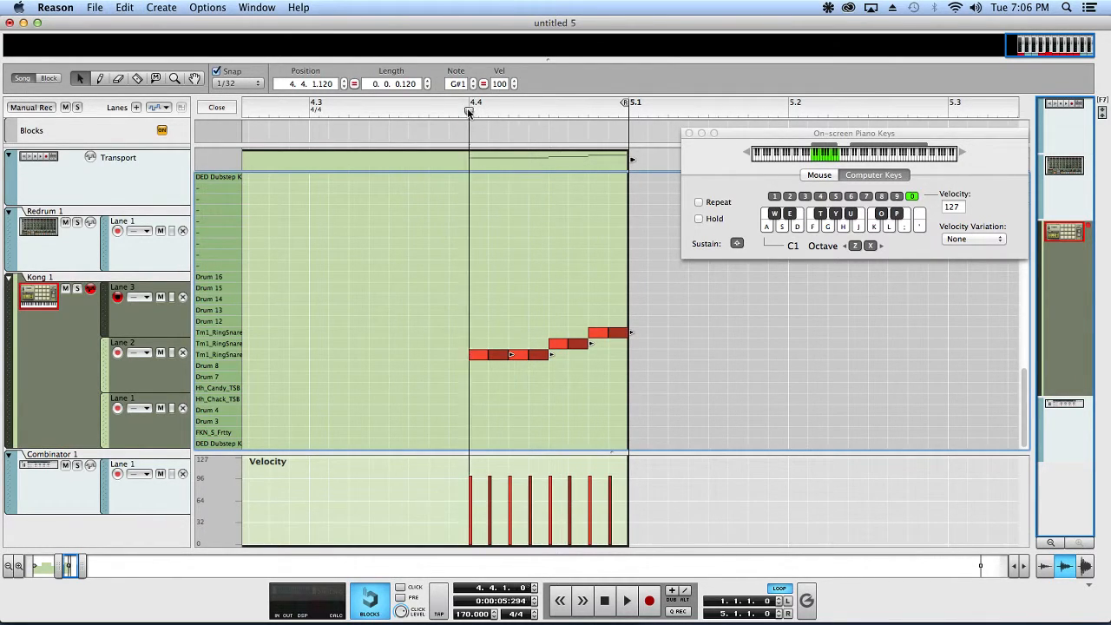
key(space)
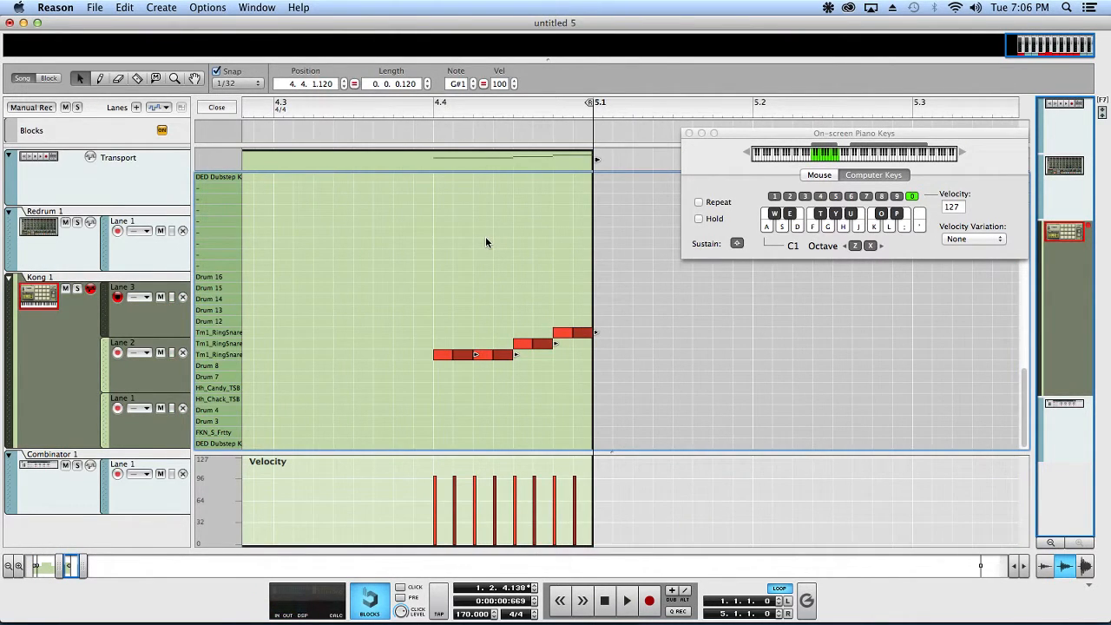
drag(500, 84, 496, 211)
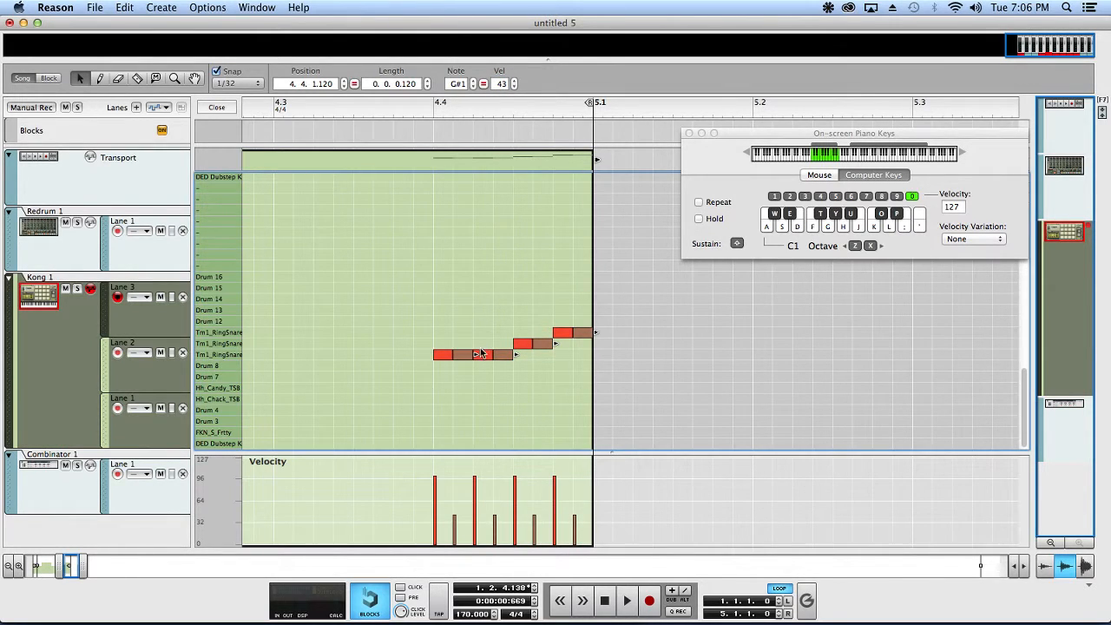
click(431, 110)
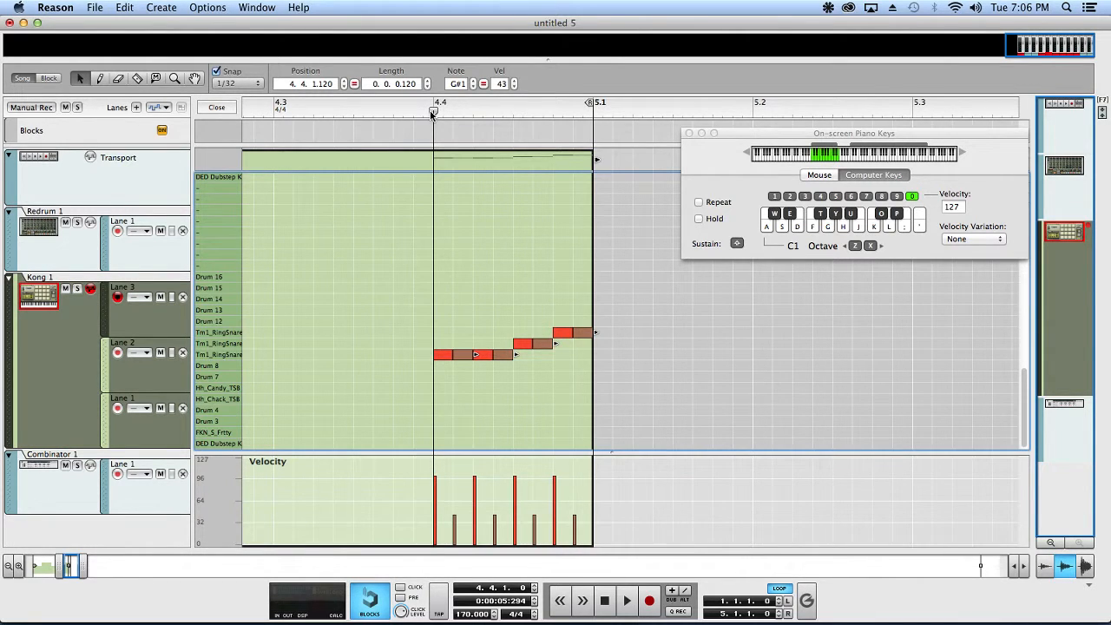
key(space)
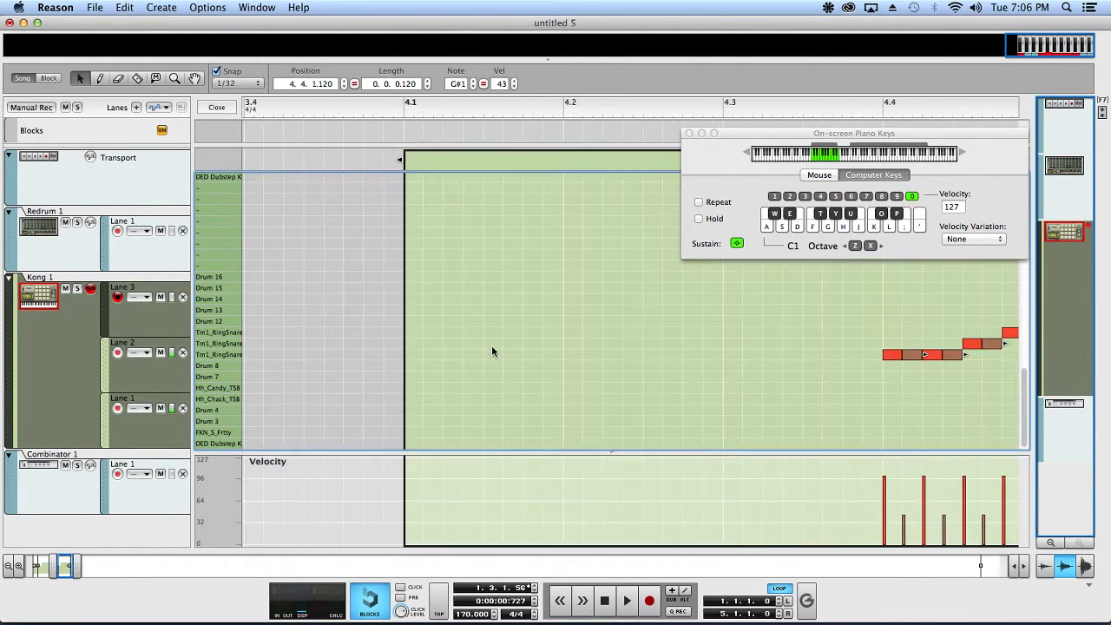
Lower the velocity of the G#1 note at 4.4.2, set the A#1 note at 4.4.4 to velocity 69, and listen to the fill.
scroll(492, 348, right, 9)
scroll(492, 347, left, 3)
click(432, 396)
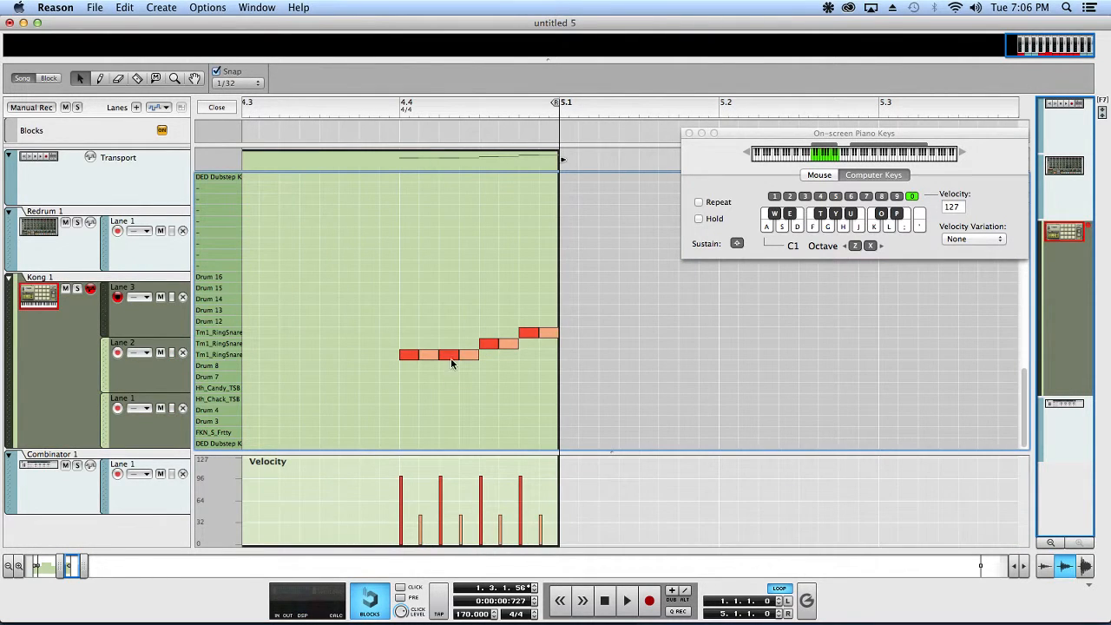
click(448, 355)
drag(501, 83, 501, 211)
click(526, 336)
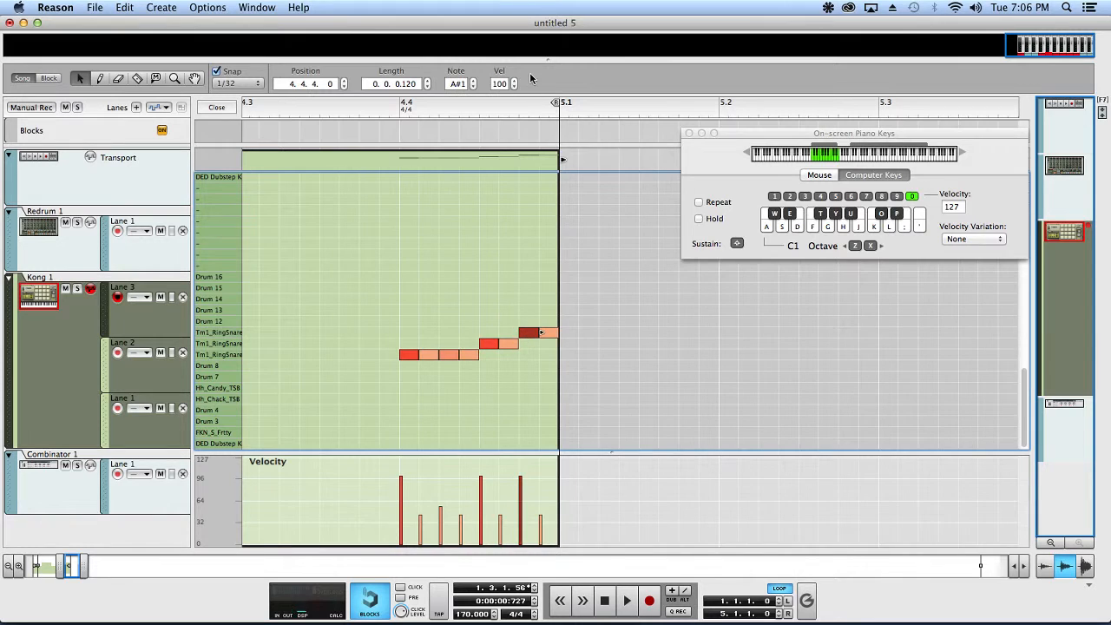
drag(501, 83, 502, 182)
key(space)
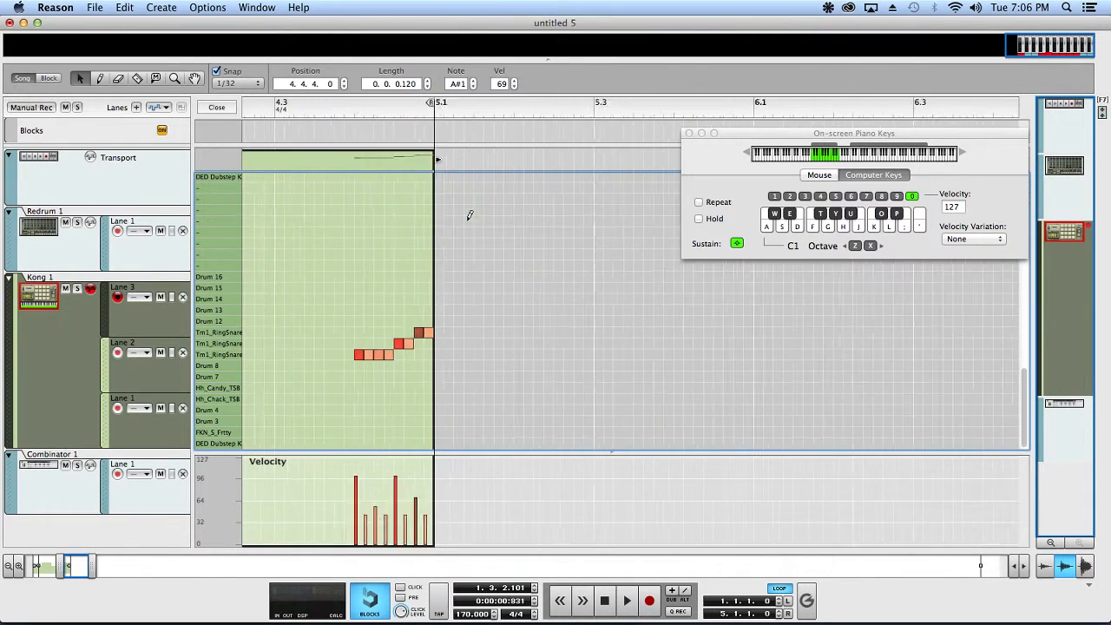
scroll(467, 219, left, 3)
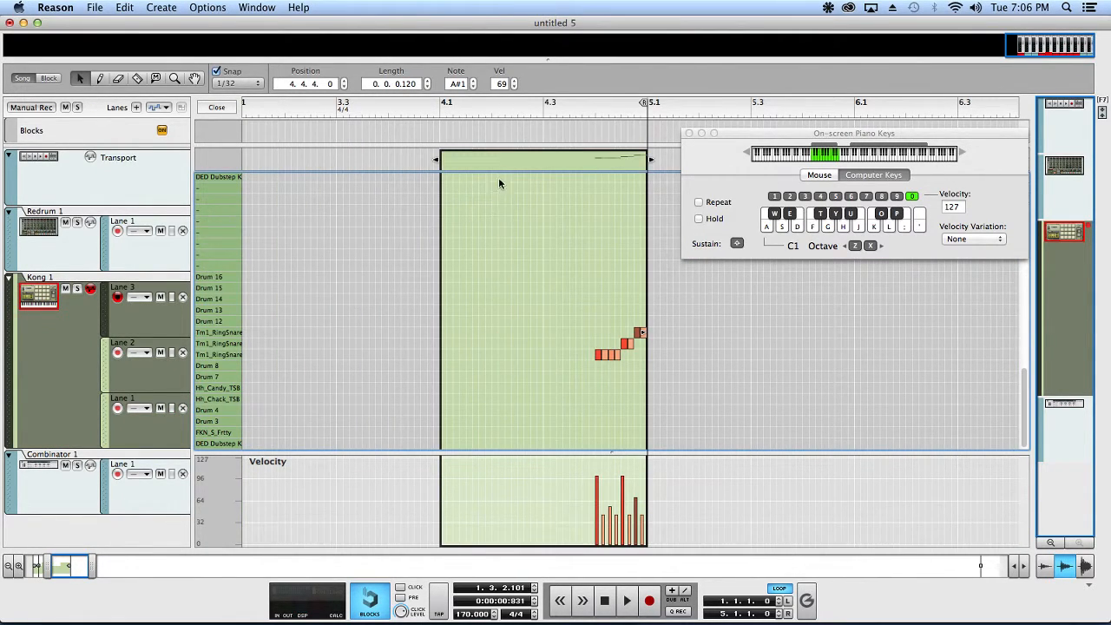
Leave the bar 4 tom clip and return to the full arrangement.
key(F6)
click(799, 44)
key(Escape)
scroll(397, 355, left, 5)
scroll(395, 349, down, 5)
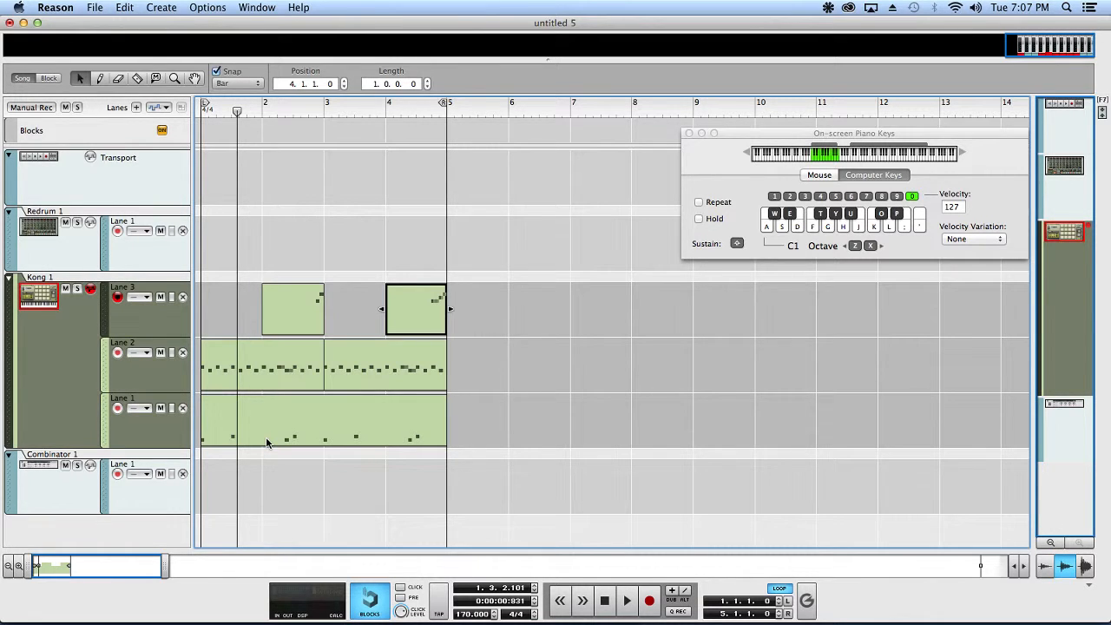
Show the kick on Kong pad 1 in the rack and return to the sequencer.
key(F6)
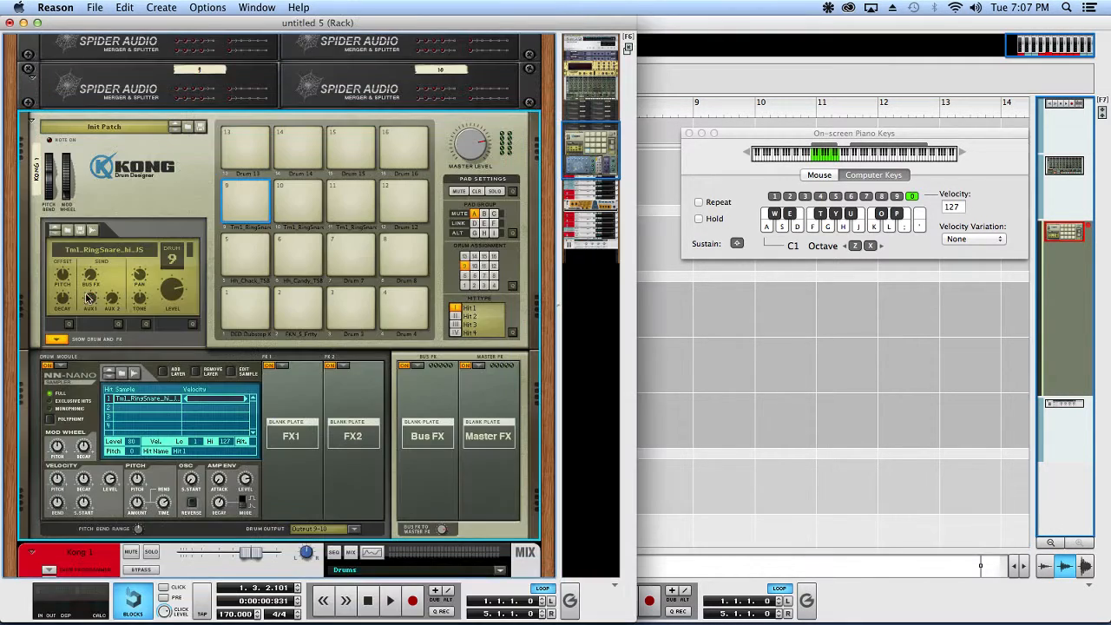
click(249, 300)
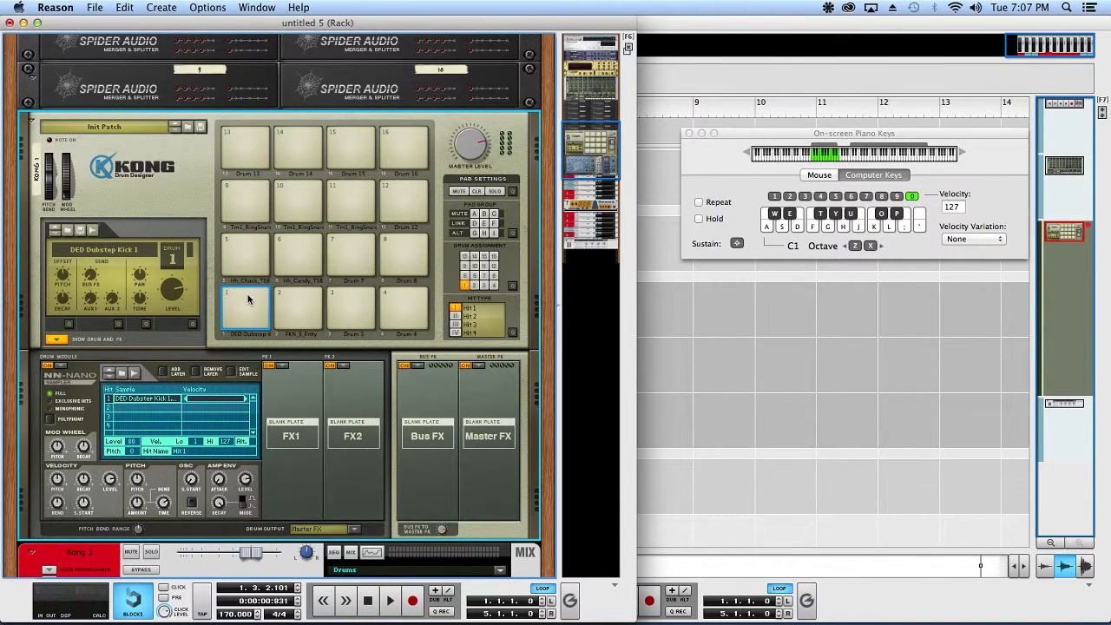
click(686, 366)
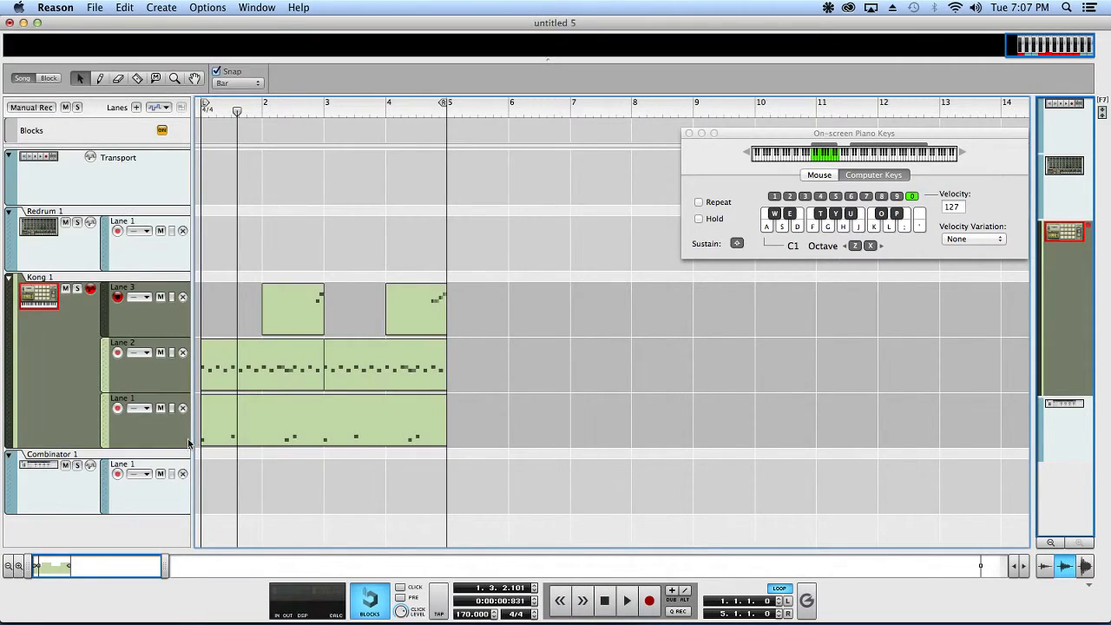
Create a one-bar Combinator clip at bar 1 and draw eighth-note chords: A2-C3-E3 at 1.1 and 1.2, F2-A2-C3 at 1.3.
click(213, 485)
double_click(213, 484)
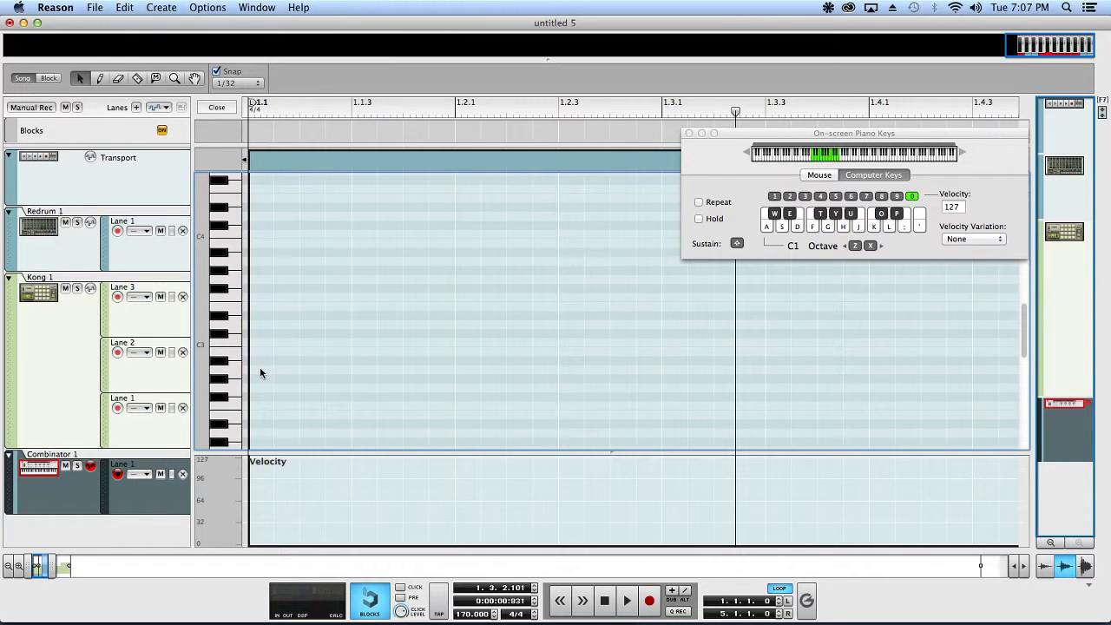
mouse_move(260, 368)
mouse_down()
mouse_move(344, 362)
mouse_move(313, 357)
mouse_move(308, 311)
mouse_move(250, 419)
mouse_move(389, 375)
mouse_move(367, 380)
mouse_move(452, 410)
mouse_move(441, 374)
mouse_up()
scroll(305, 313, down, 5)
click(441, 393)
drag(435, 312, 448, 500)
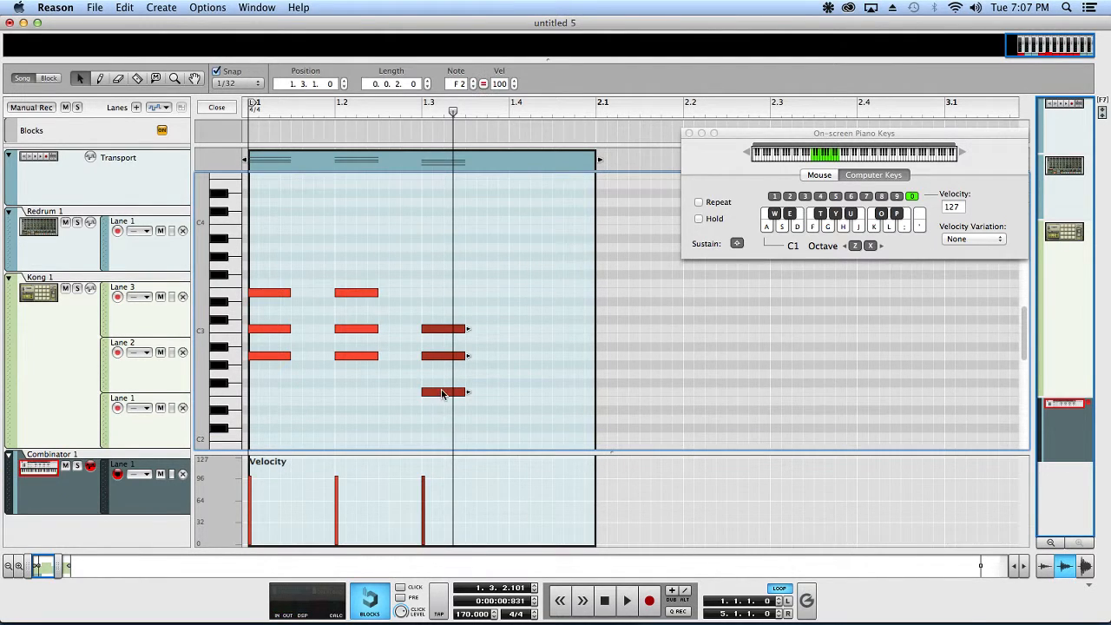
Copy the chord at 1.3 to 1.4 as G2-B2-D3, play the progression and leave the clip.
drag(441, 394, 530, 375)
key(shift+Return)
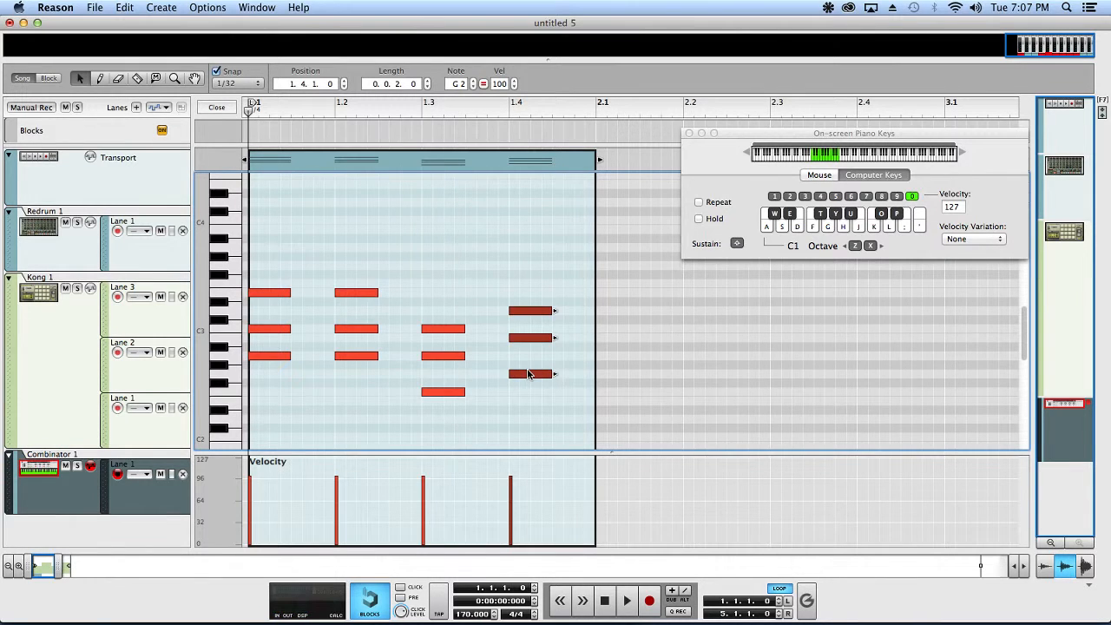
key(space)
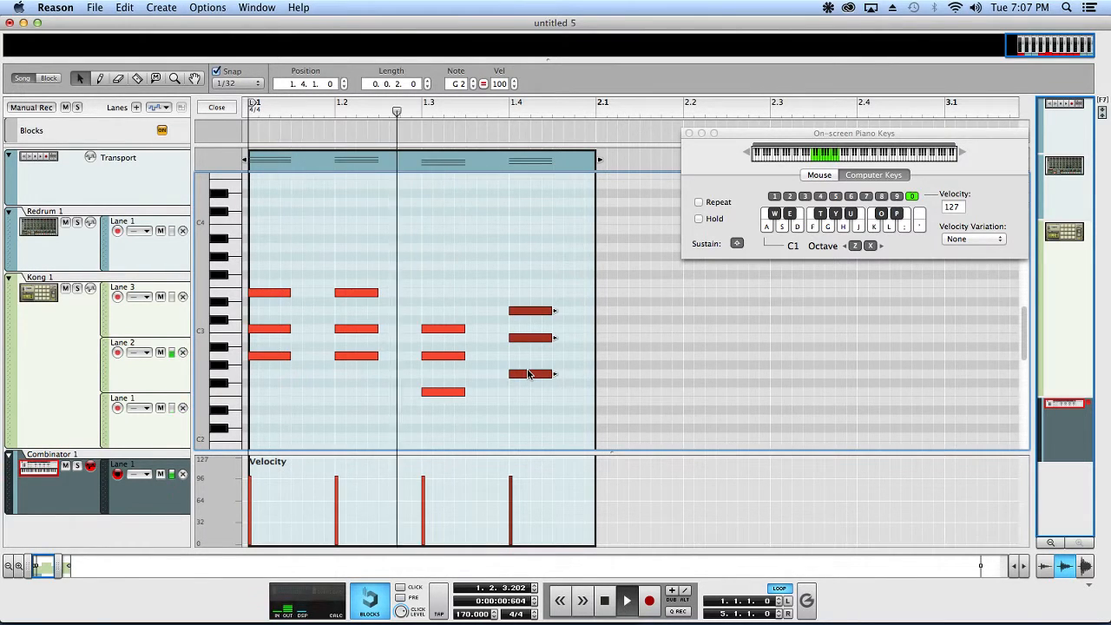
key(space)
key(Escape)
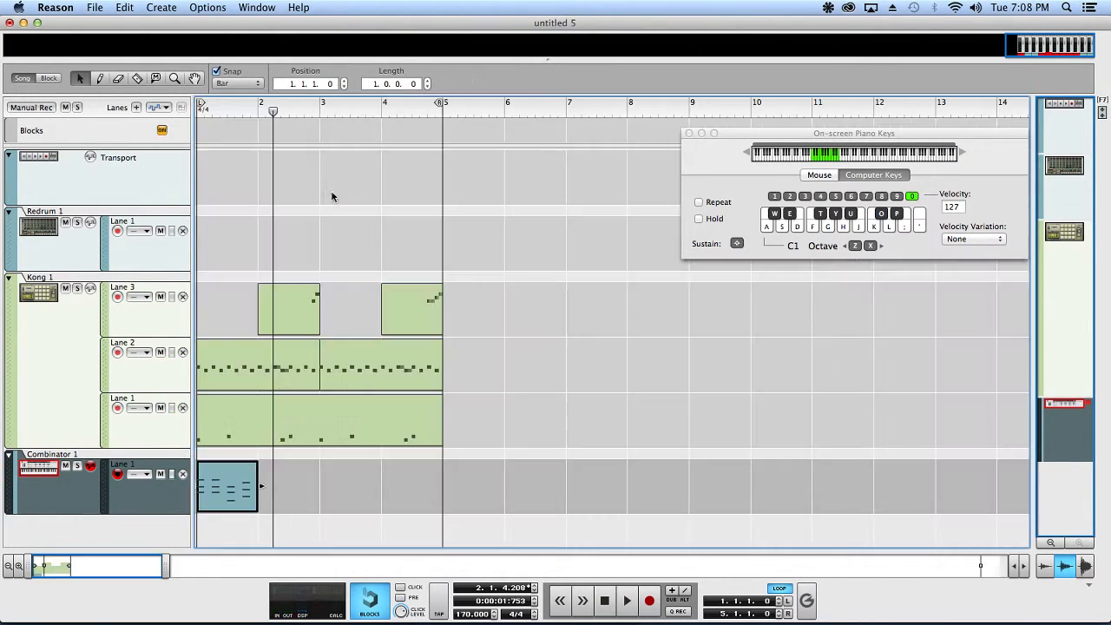
Stretch the Combinator chord clip with its notes to two bars, play it back and duplicate it at bar 3.
drag(261, 486, 290, 487)
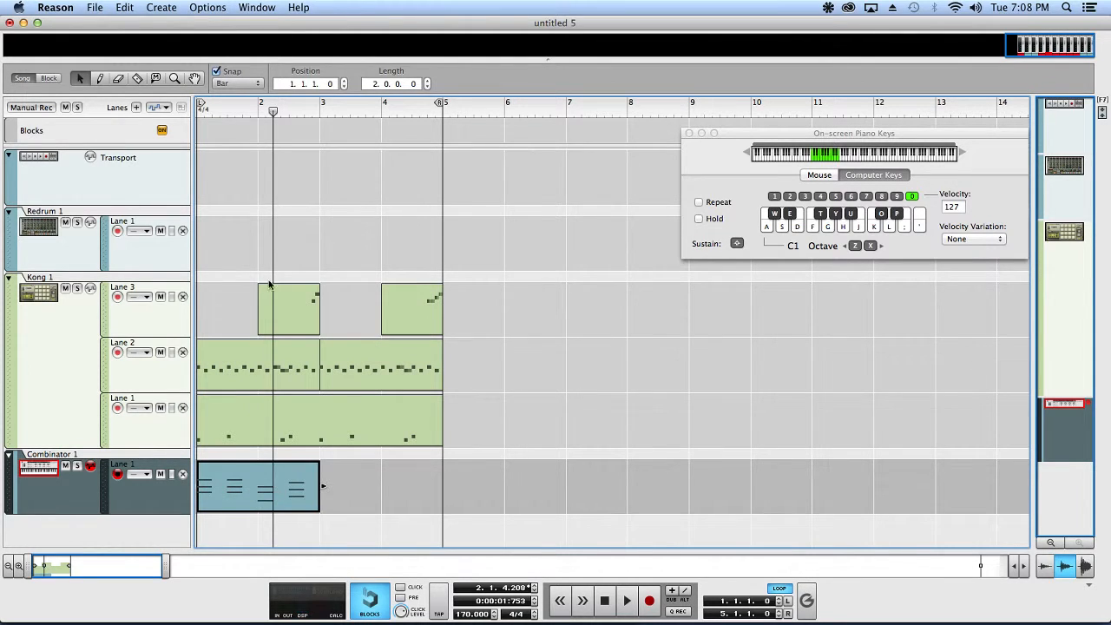
drag(272, 110, 4, 113)
key(space)
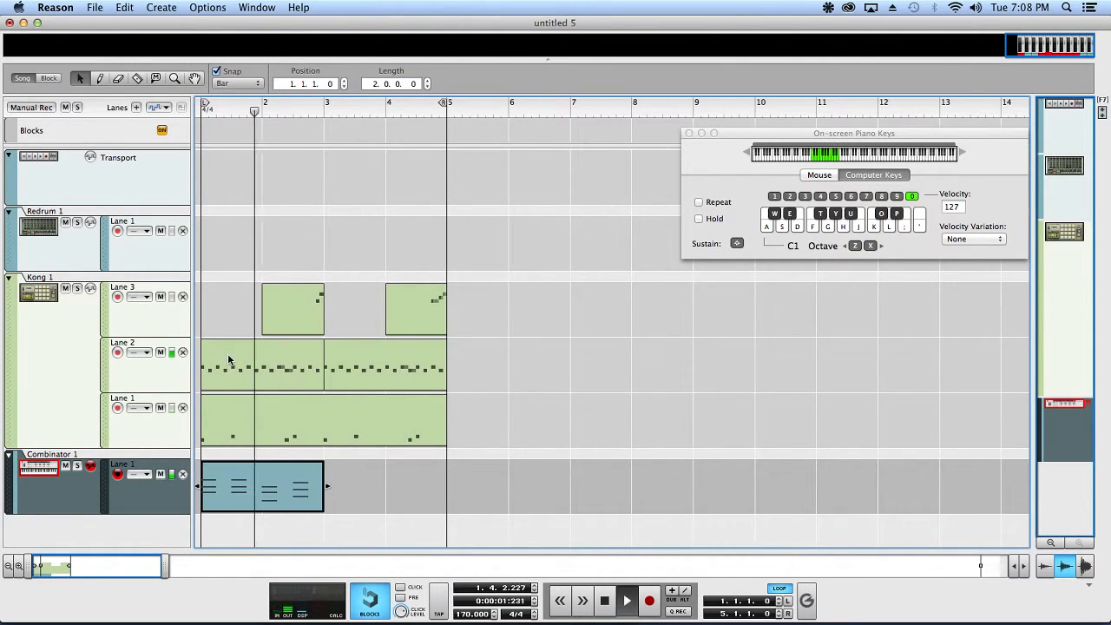
key(super+d)
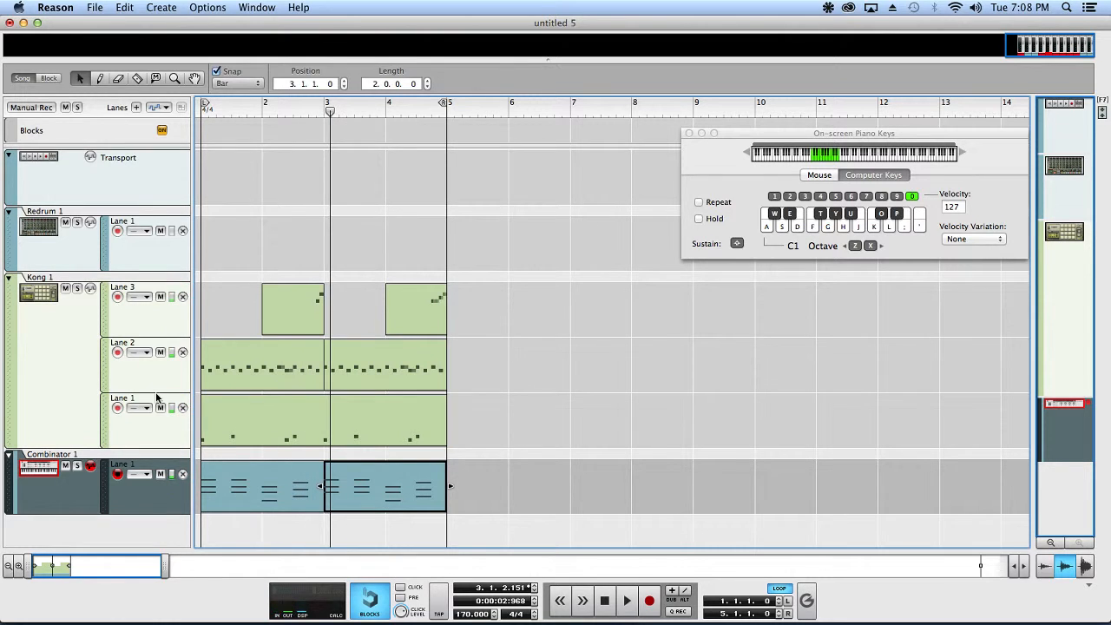
Make the Kong track active, show it in the rack, and select and audition the snare on pad 2.
key(F6)
scroll(588, 292, up, 4)
click(675, 389)
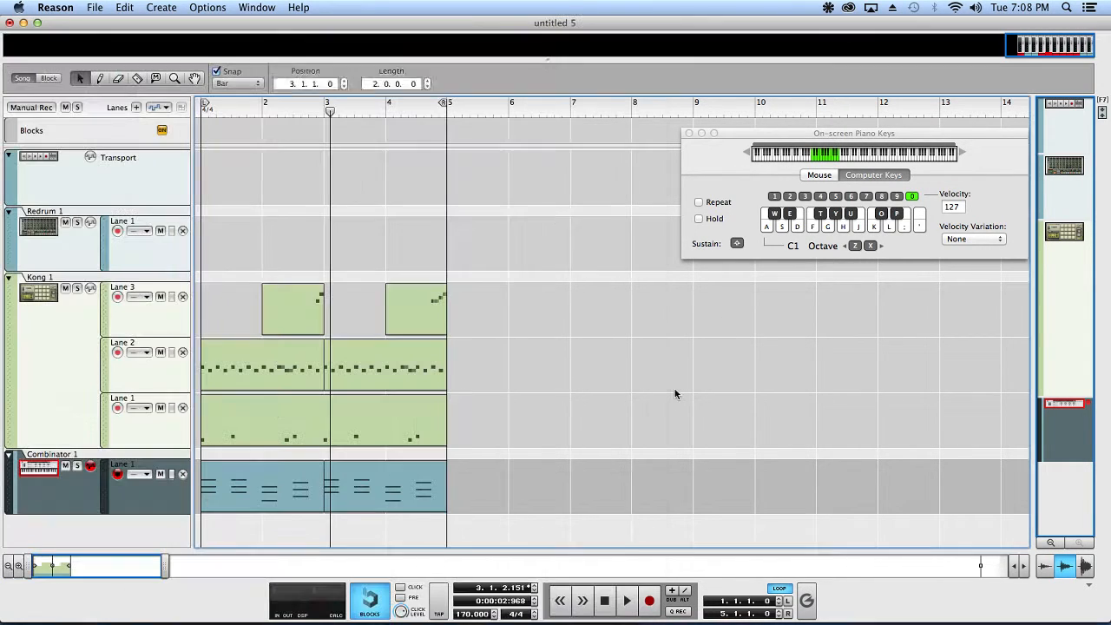
click(11, 368)
key(F6)
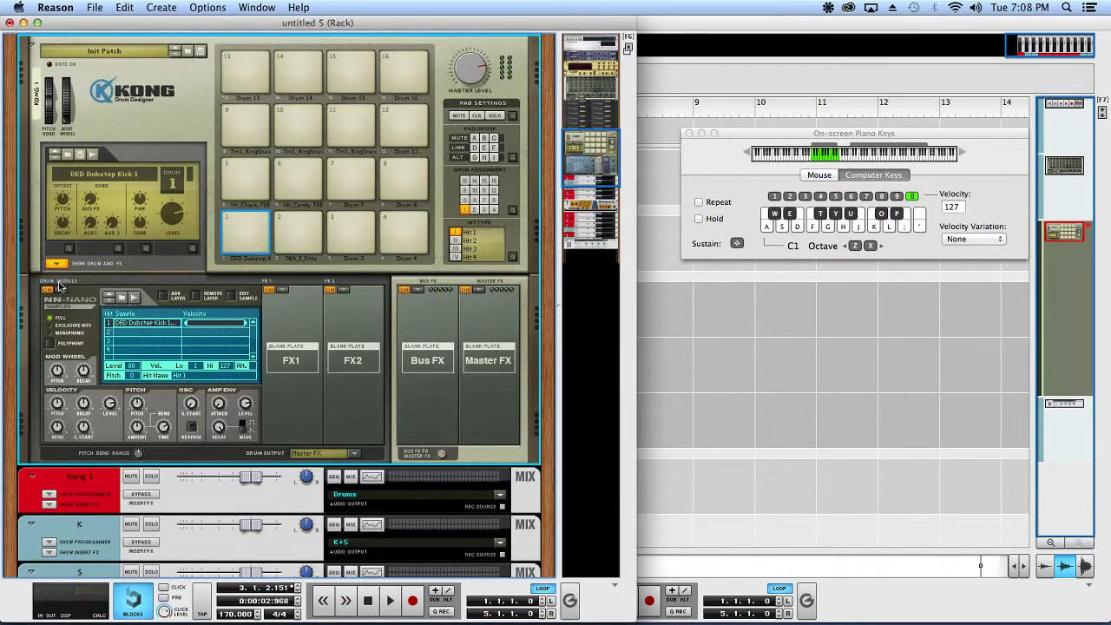
key(w)
click(294, 229)
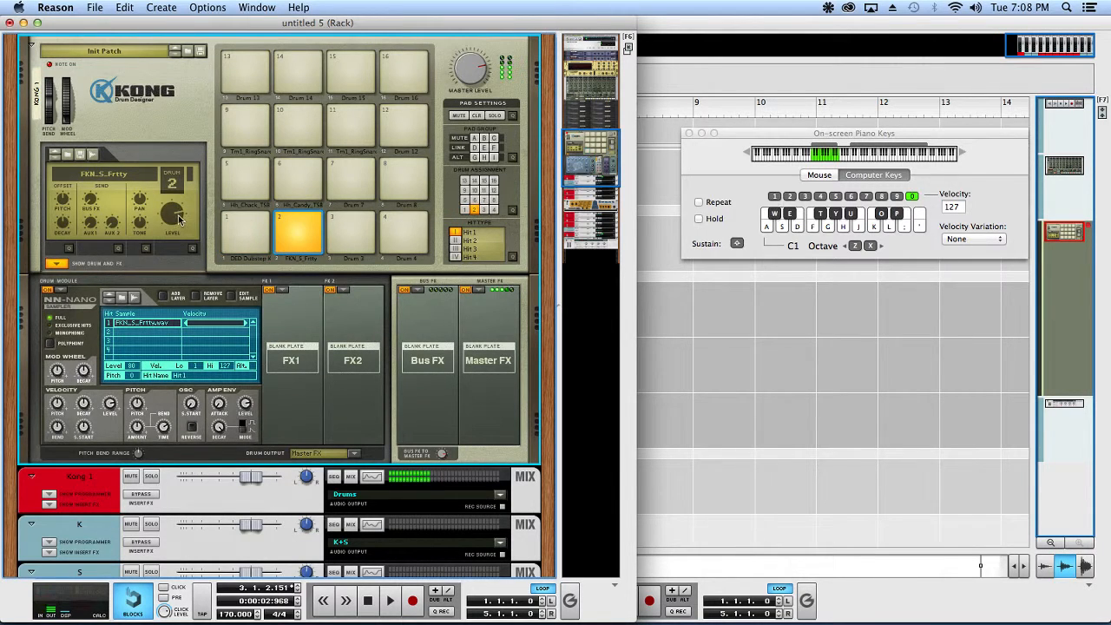
Load a Compressor into the snare pad's FX1 slot and audition the snare through it.
click(282, 290)
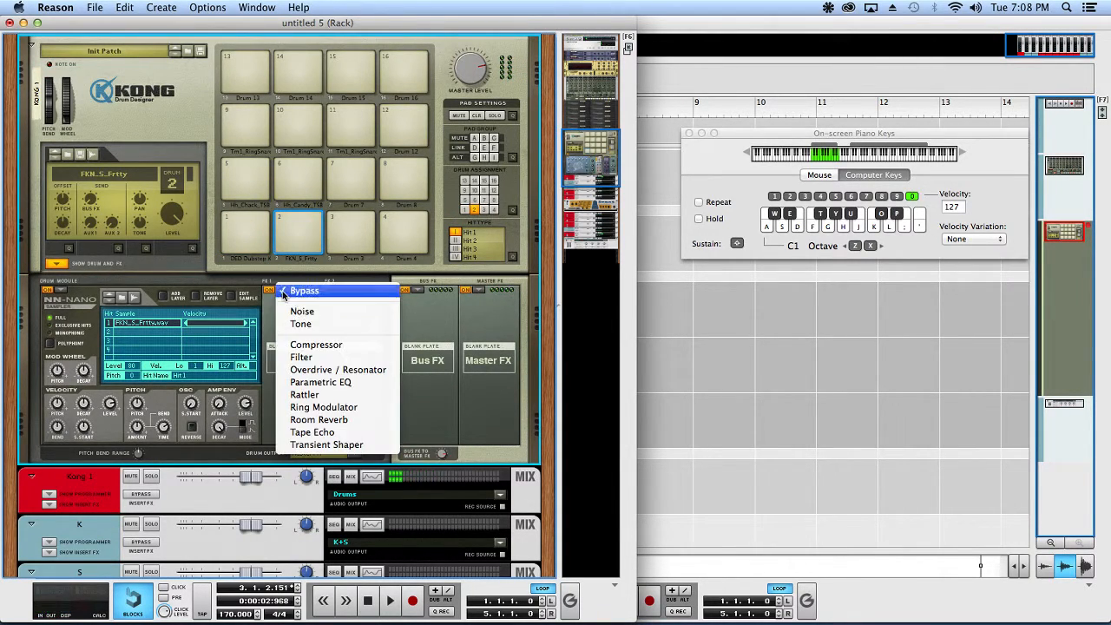
click(309, 347)
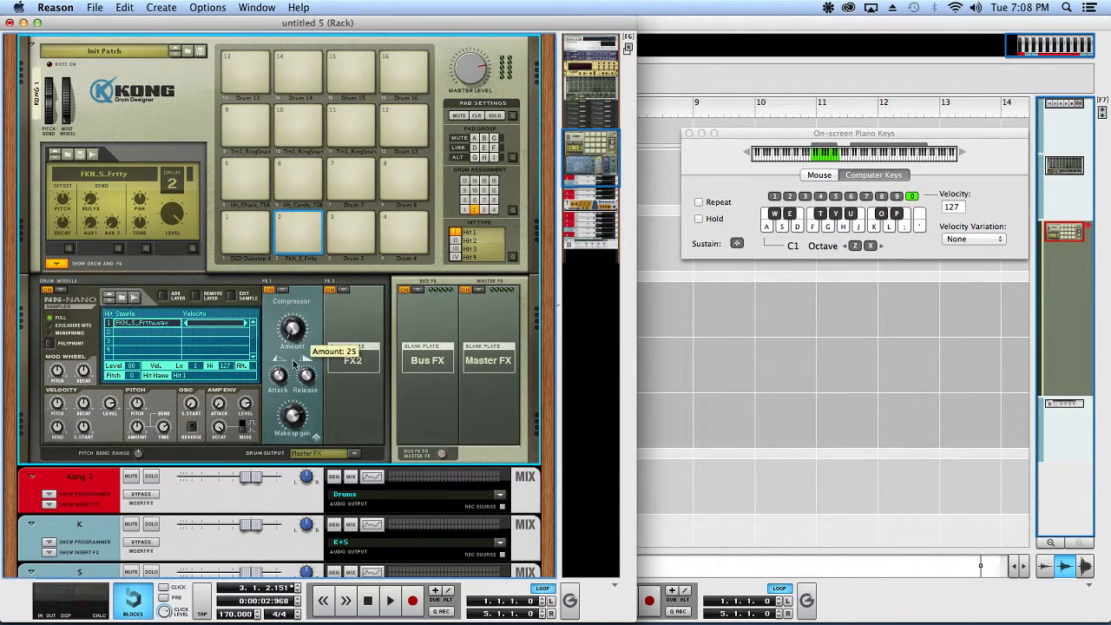
key(w)
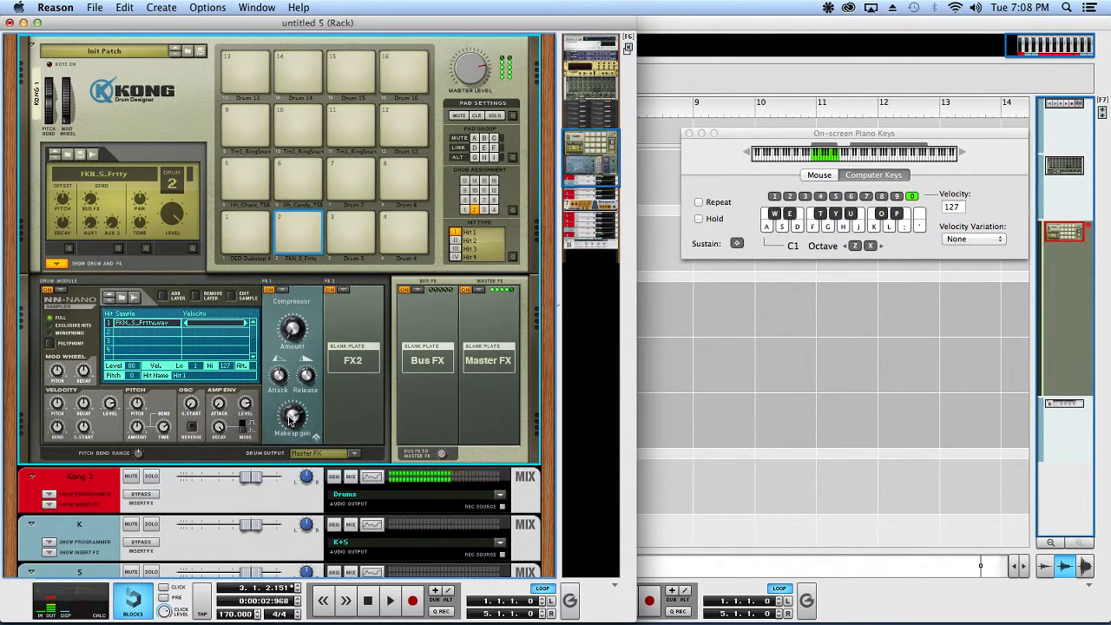
key(w)
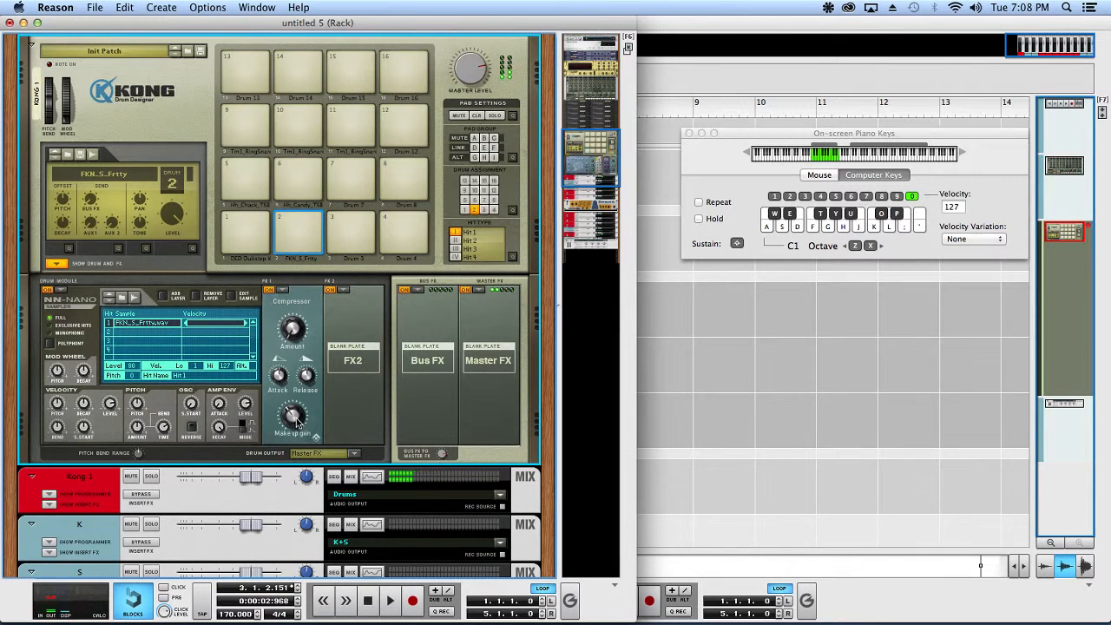
Audition the snare through its compressor with the make-up gain at 40.
key(w)
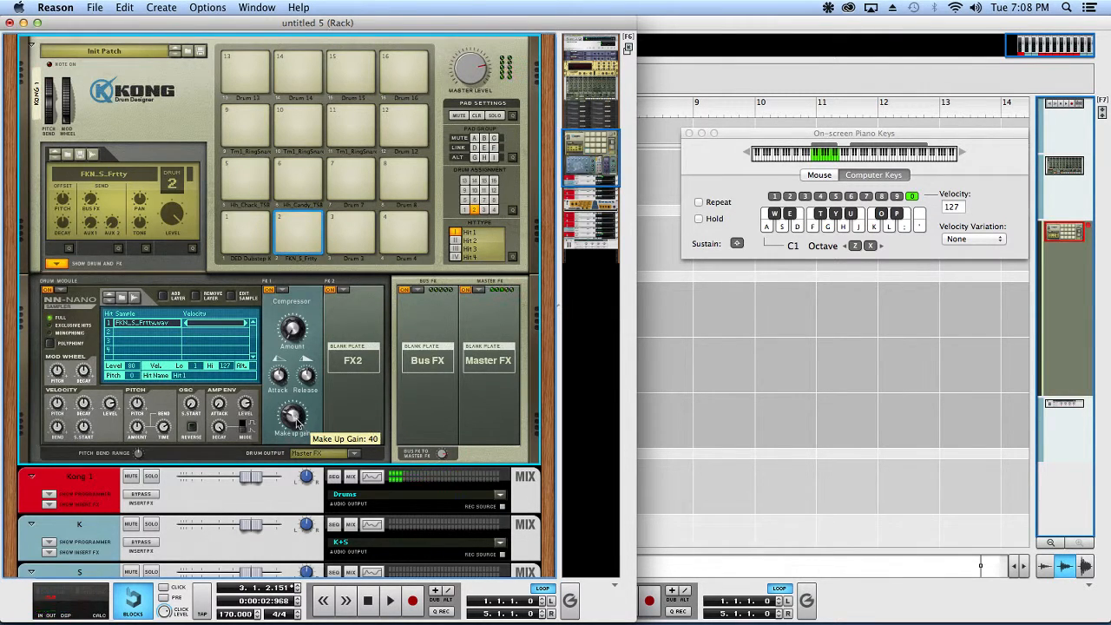
key(w)
key(w)
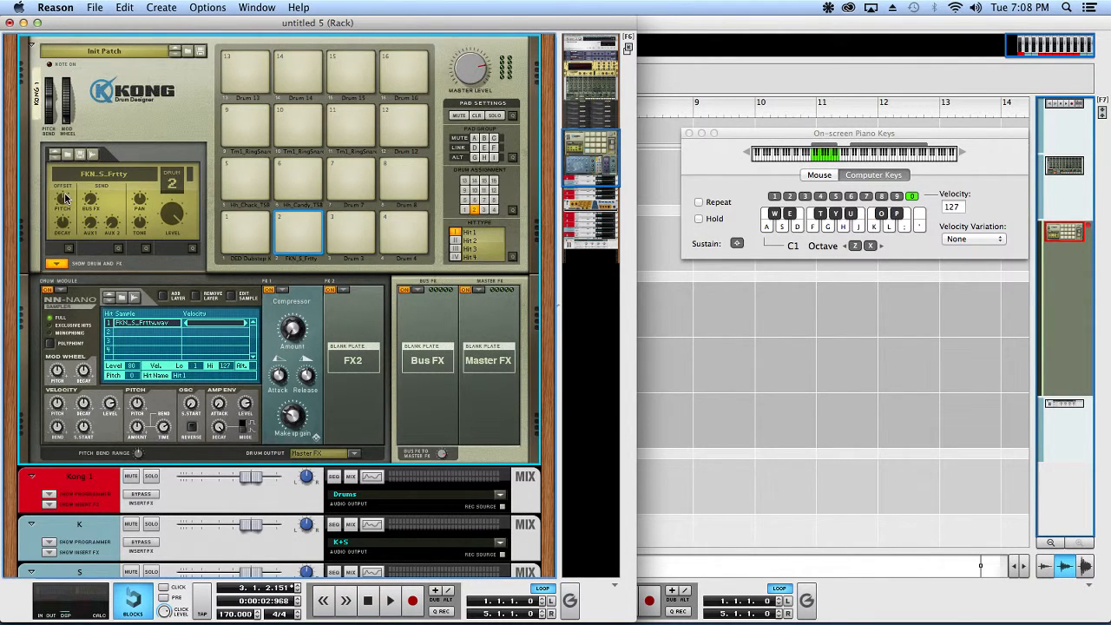
Tune the snare's pitch offset to 28, auditioning it on its own pad and within the playing beat.
key(space)
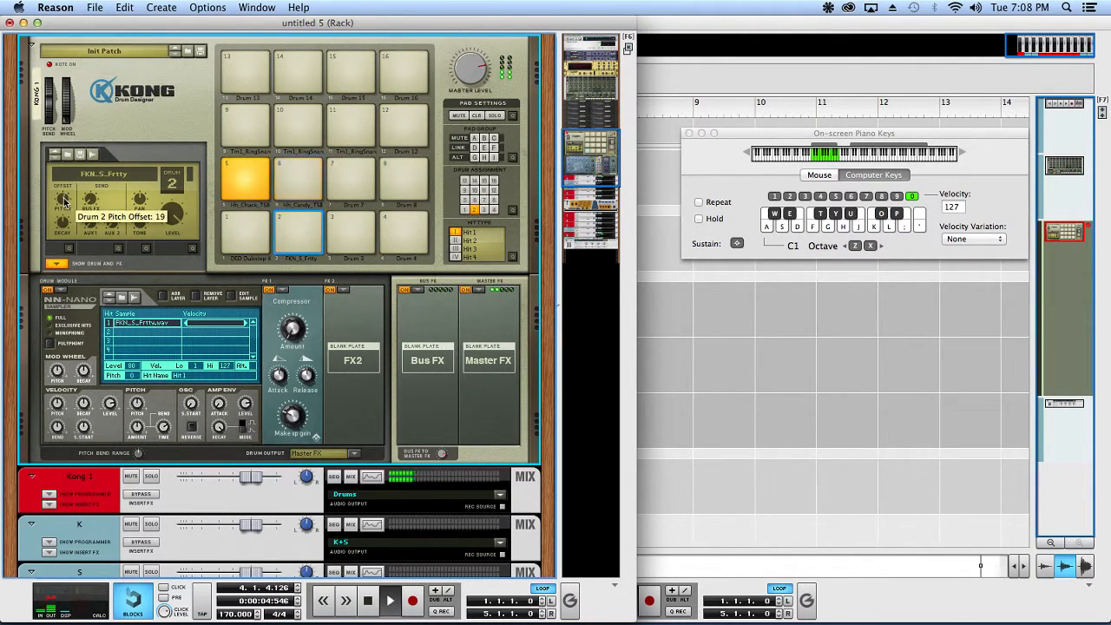
drag(63, 198, 64, 197)
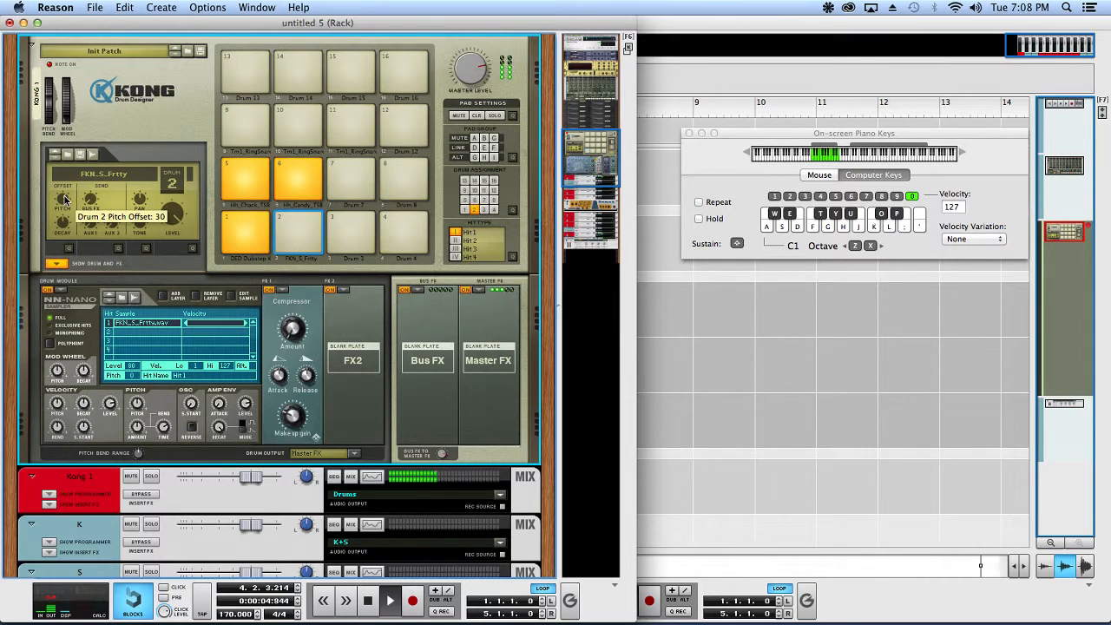
key(space)
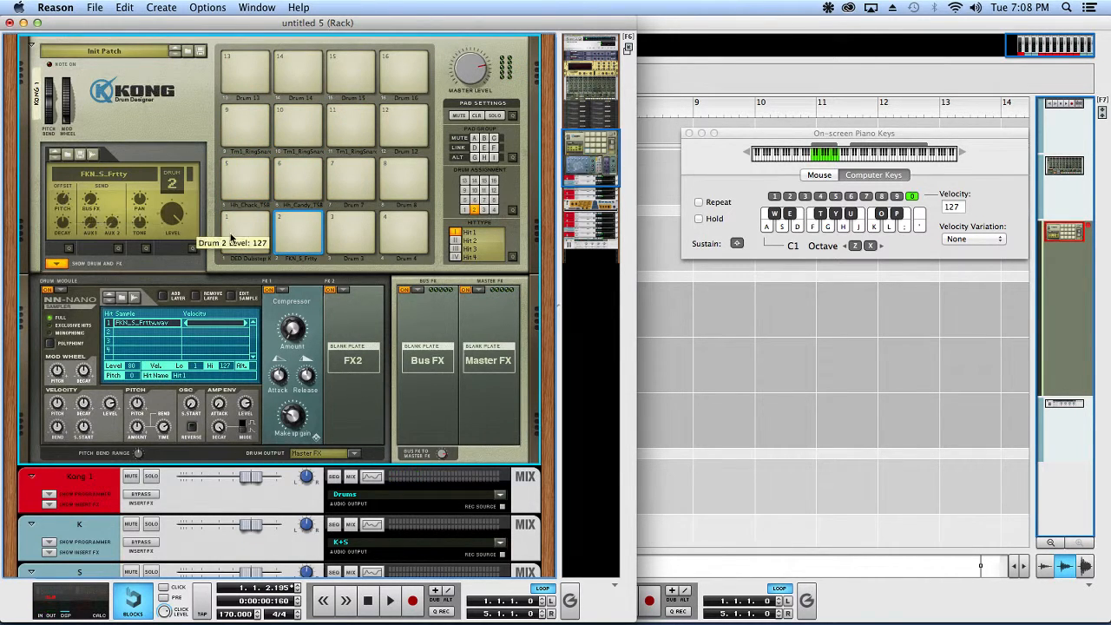
click(288, 229)
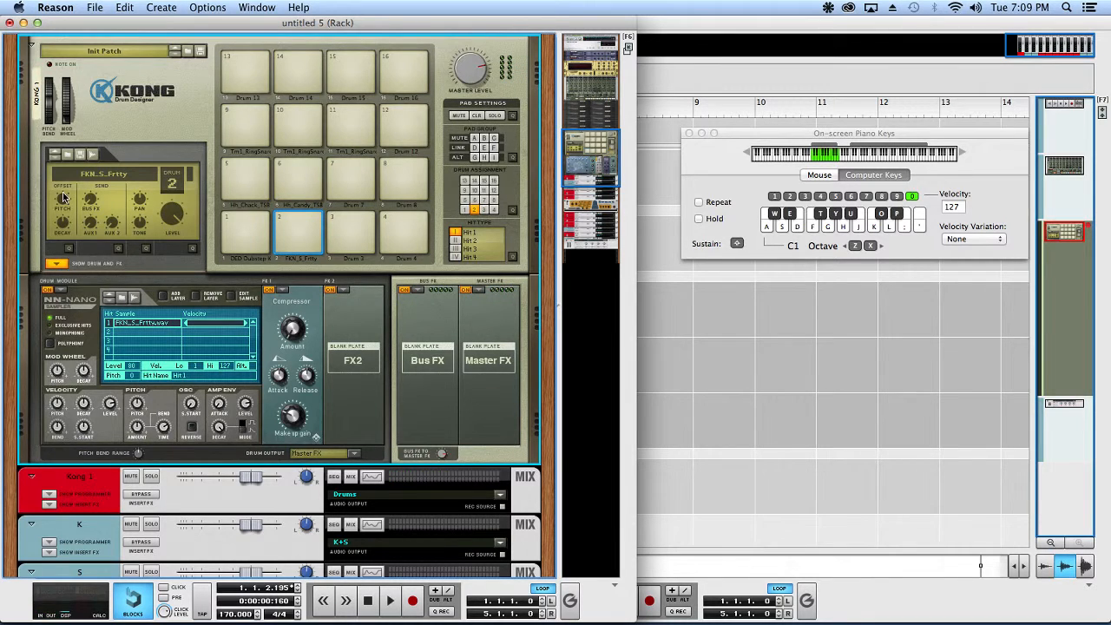
click(296, 222)
click(286, 230)
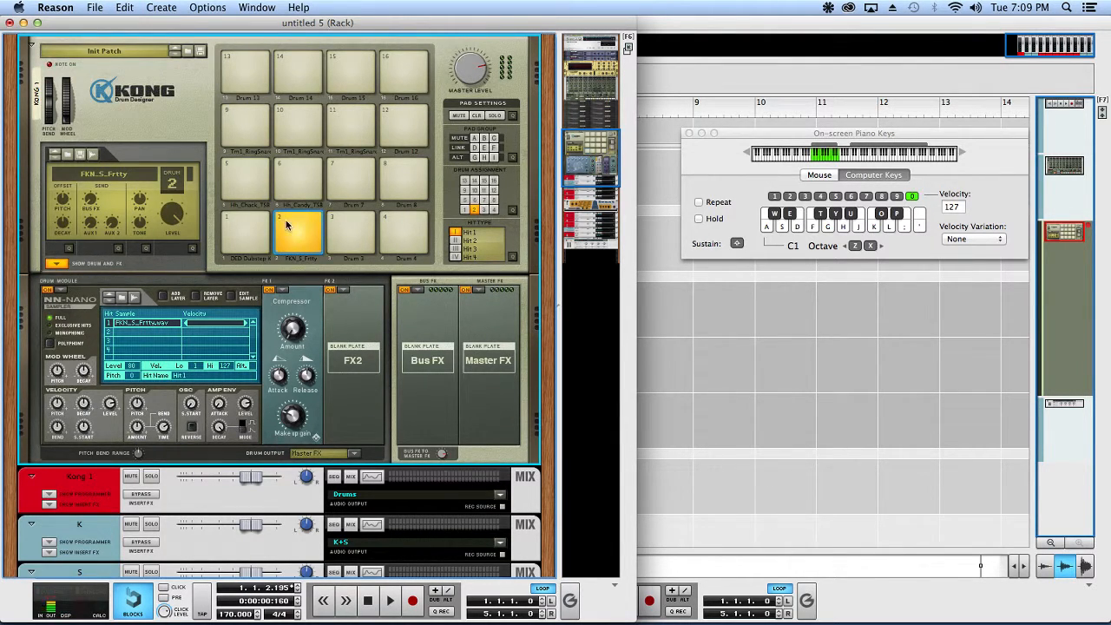
drag(66, 201, 73, 199)
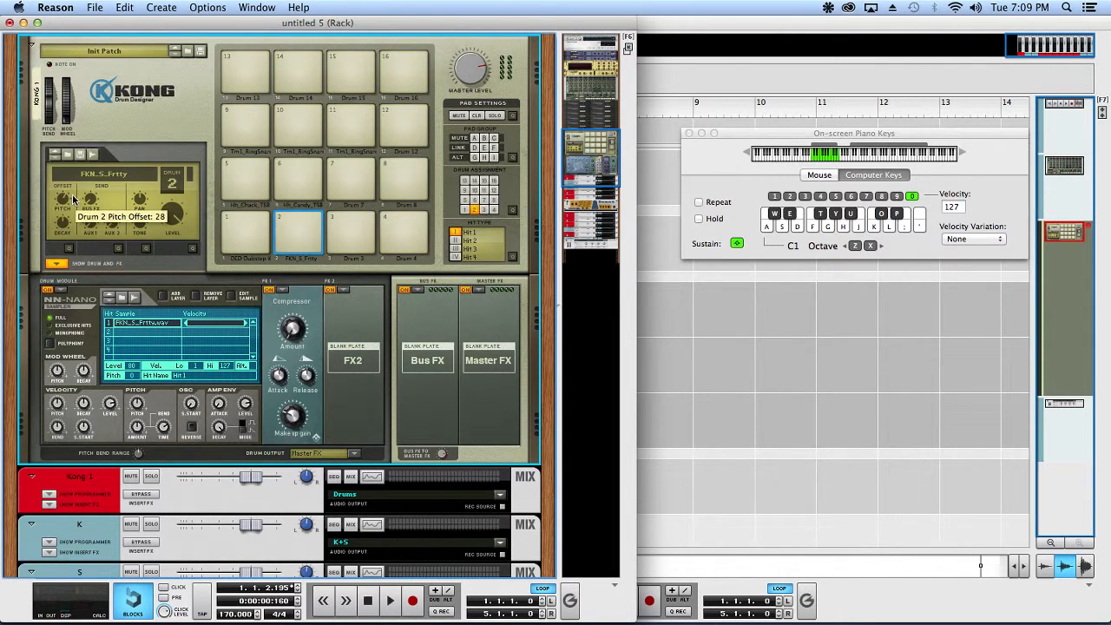
click(300, 230)
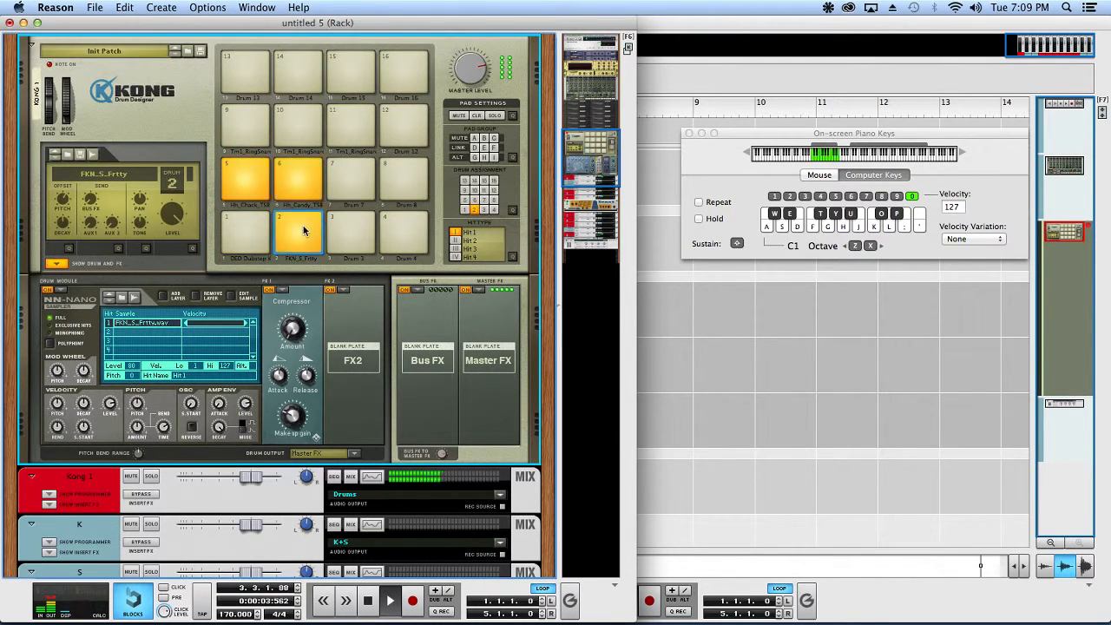
key(space)
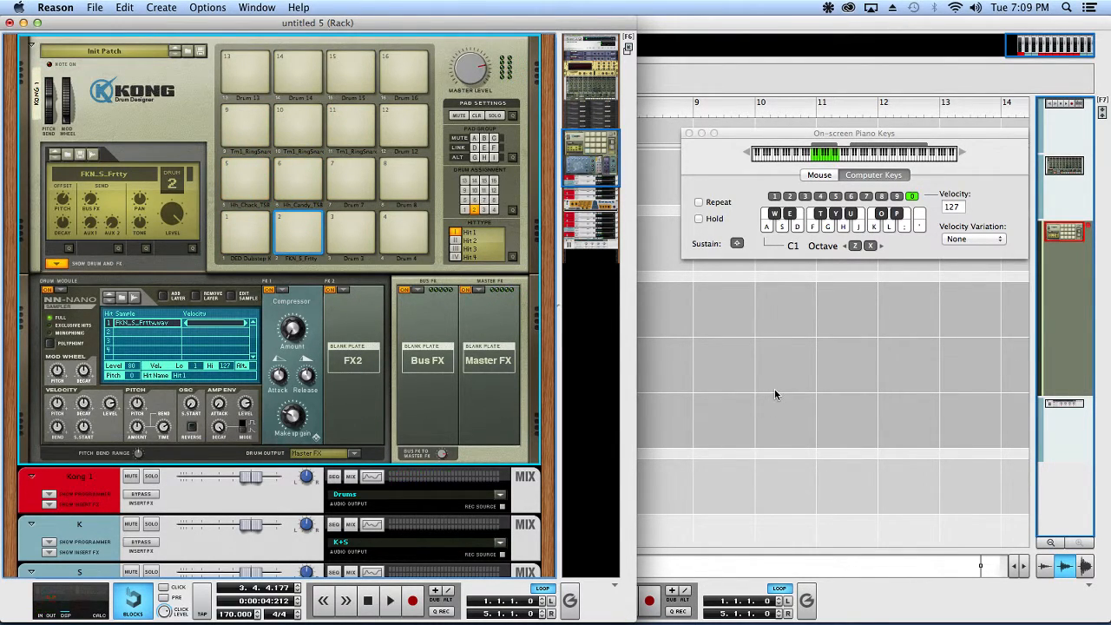
Open the first Combinator chord clip in the sequencer, play the progression with the beat and leave the clip.
click(774, 389)
double_click(298, 482)
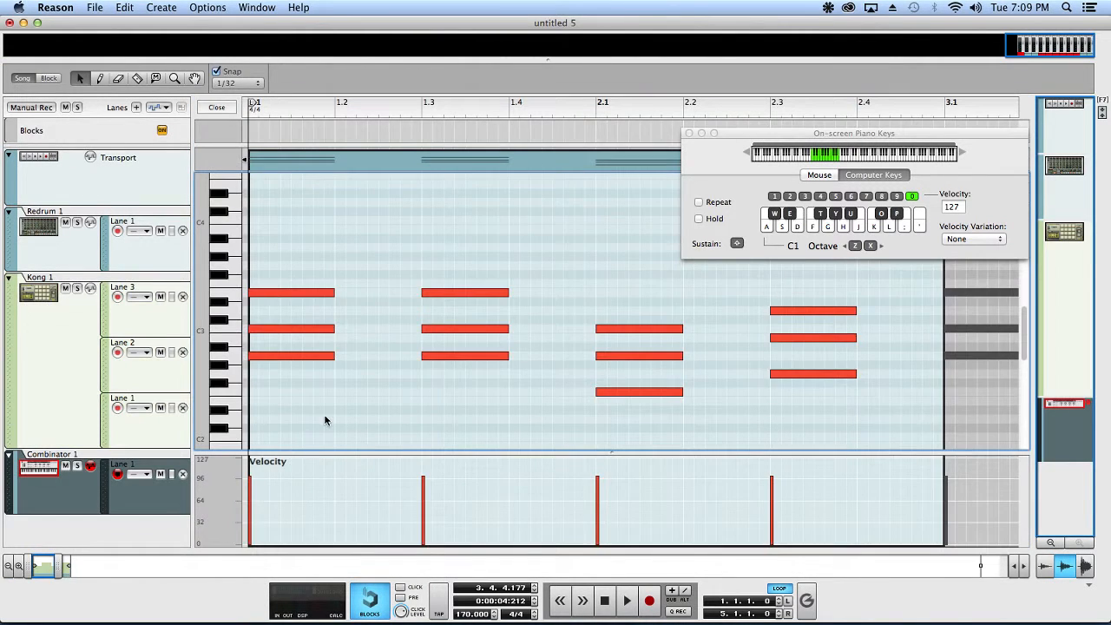
key(space)
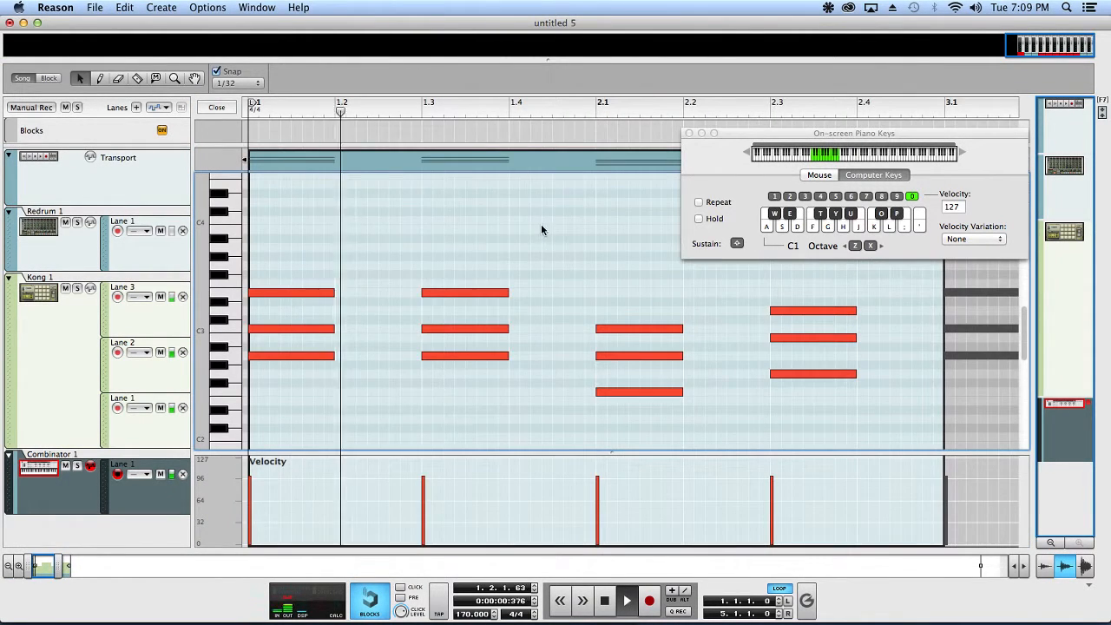
key(space)
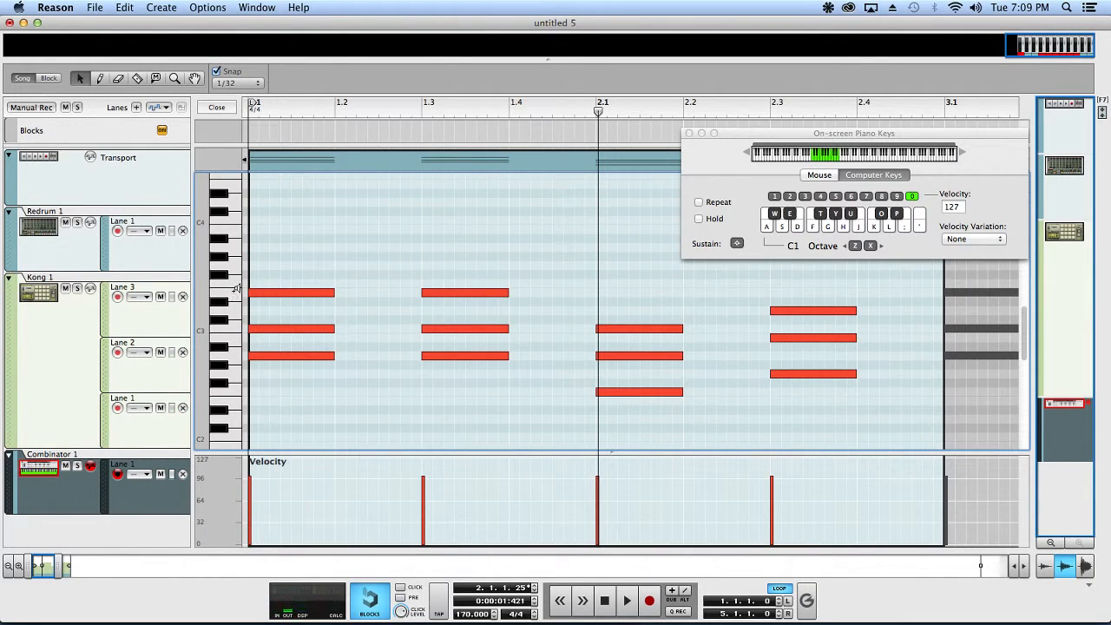
key(space)
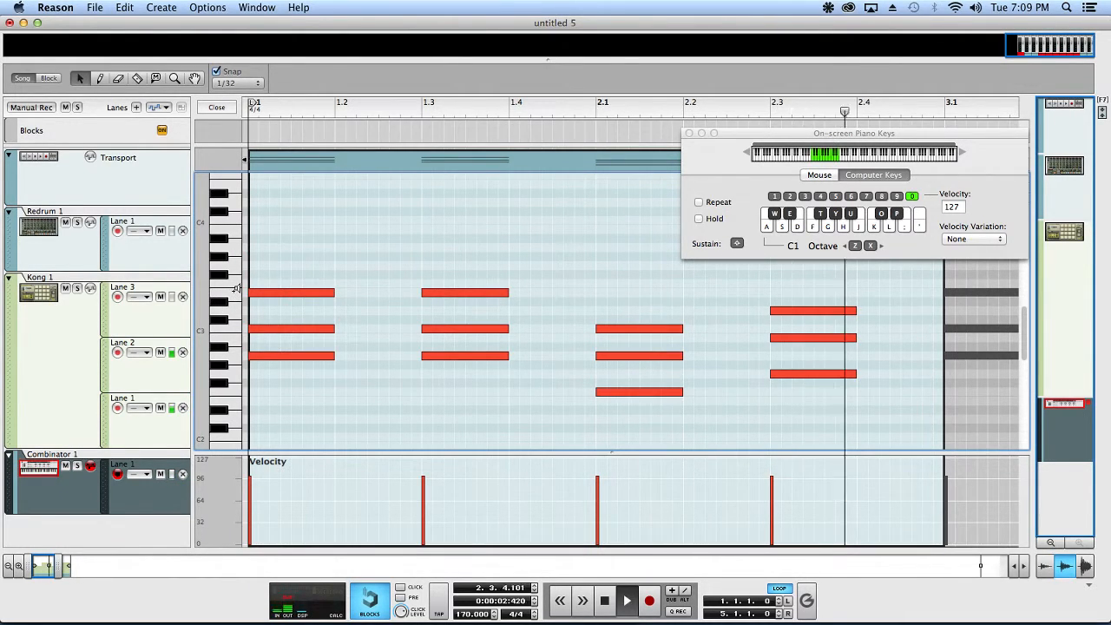
key(space)
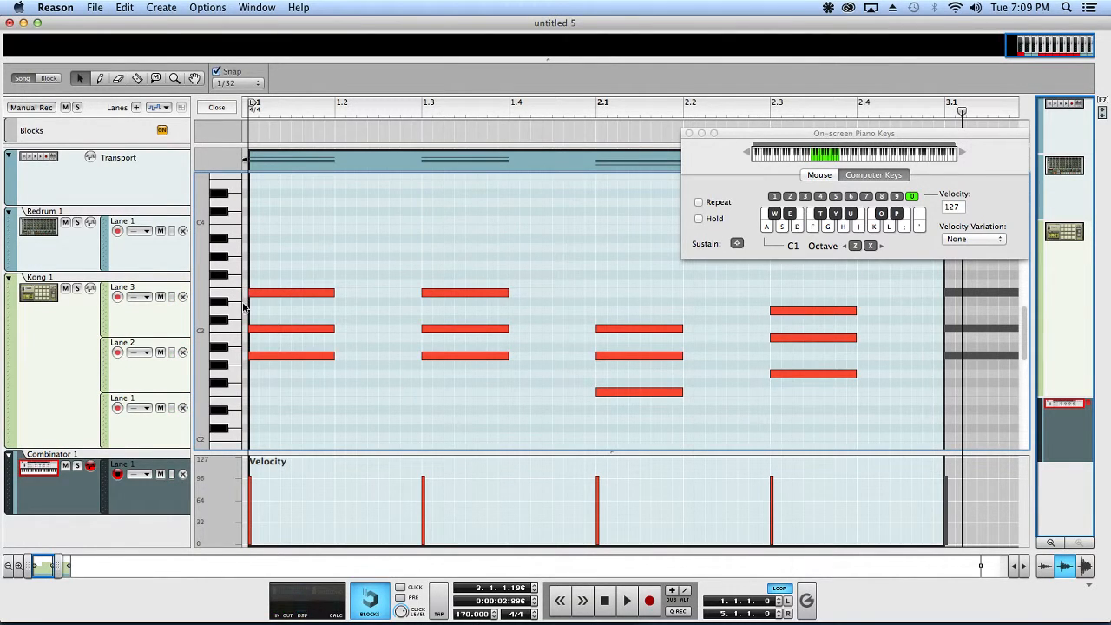
key(super+e)
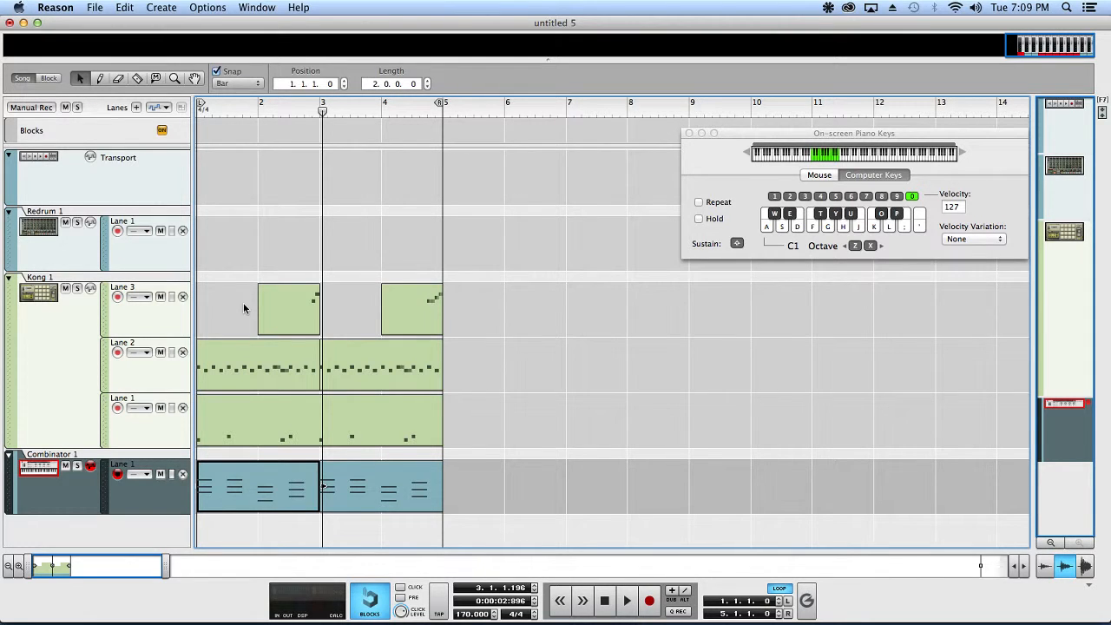
Move all Kong clips to start at bar 5 and create an empty two-bar clip at bar 1 on Lane 3.
drag(474, 328, 464, 440)
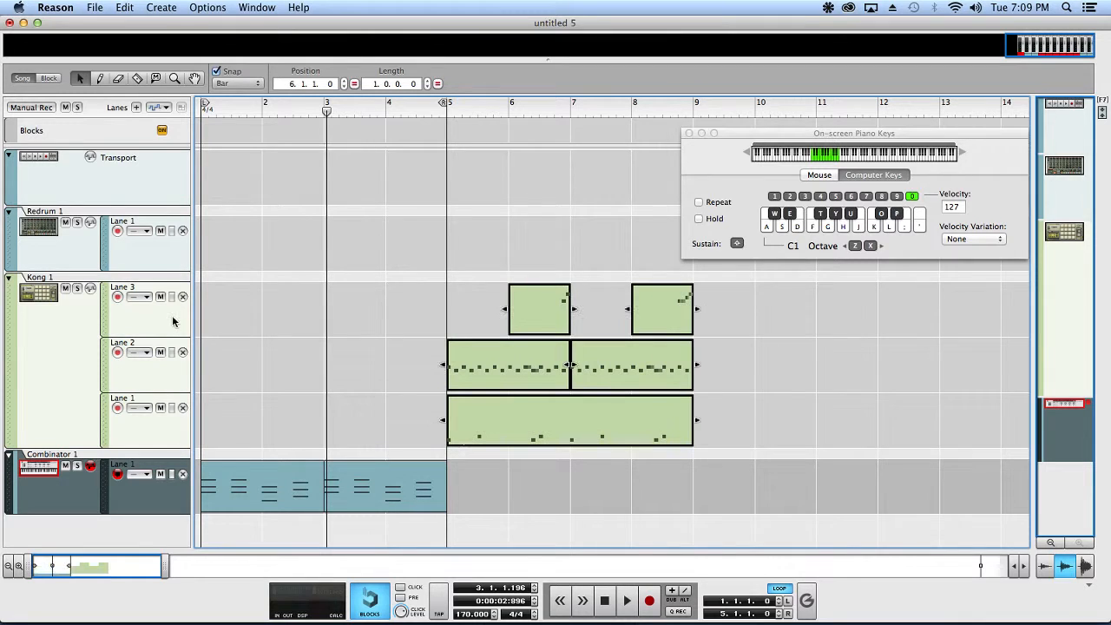
mouse_move(205, 308)
mouse_down()
mouse_move(286, 312)
mouse_move(286, 323)
mouse_up()
double_click(287, 323)
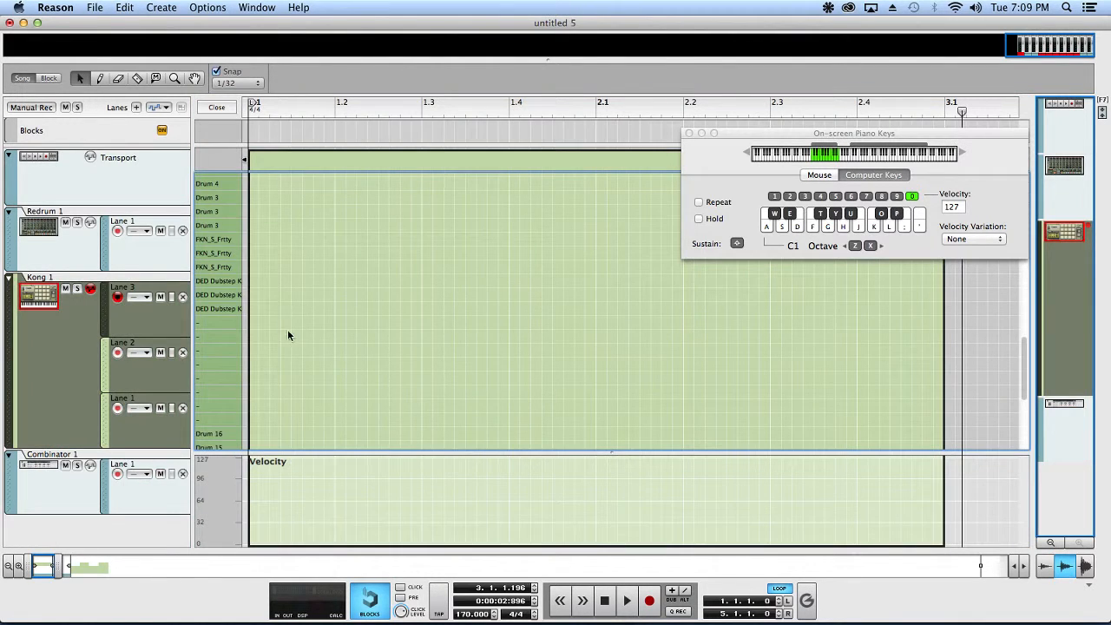
With snap at 1/16, place tom hits G#1 at 1.1, A1 at 1.2, A#1 at 1.3 and A1 at 1.4.
scroll(283, 411, up, 2)
scroll(266, 370, up, 3)
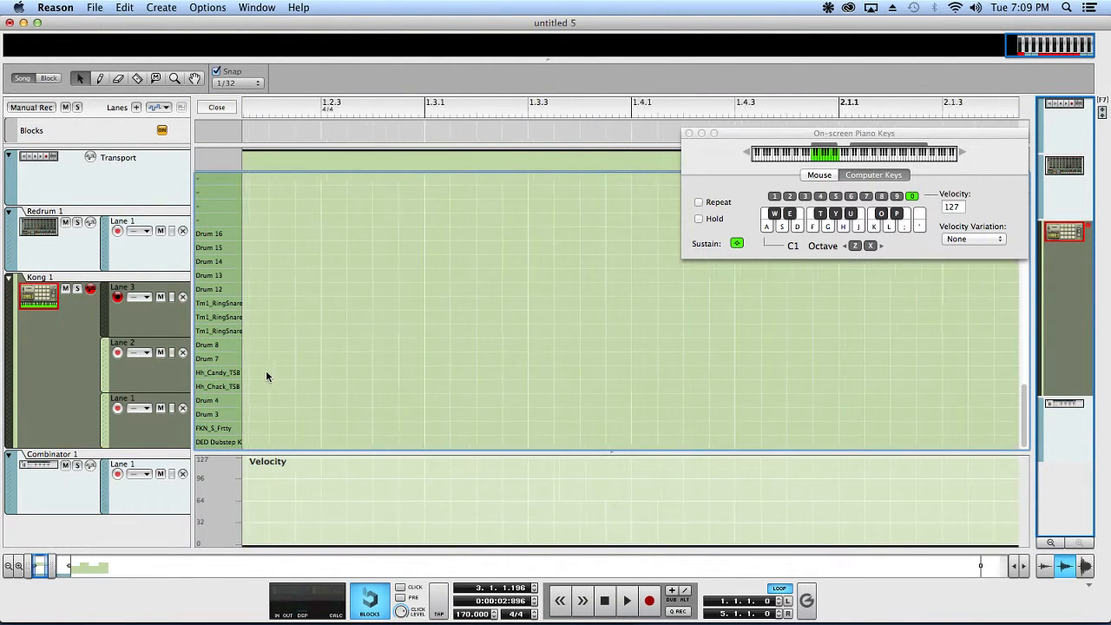
click(250, 84)
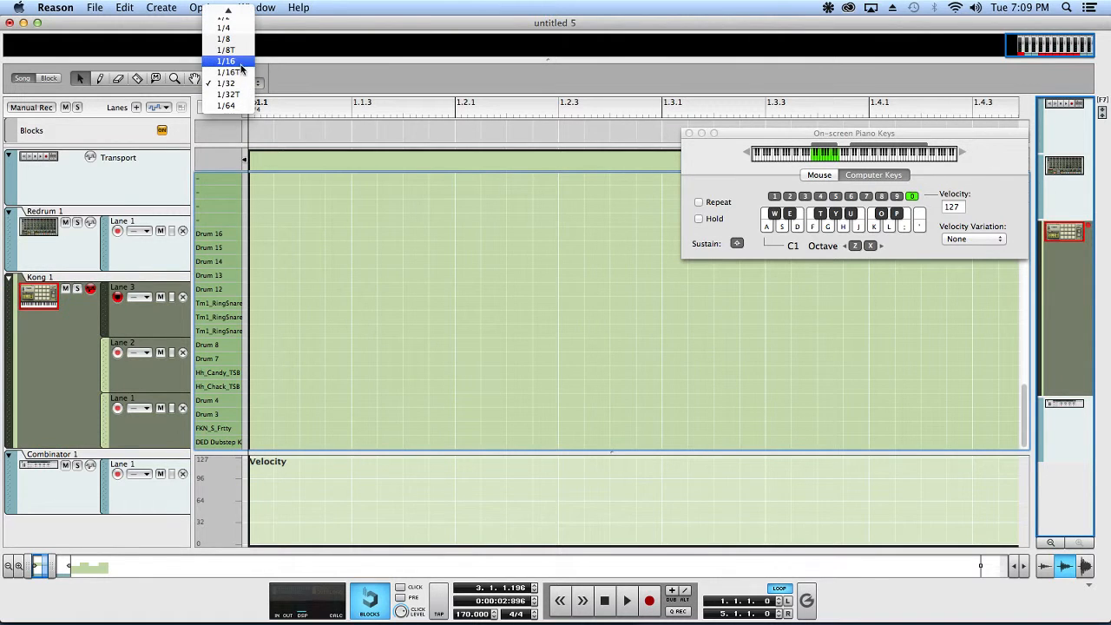
click(243, 50)
click(260, 330)
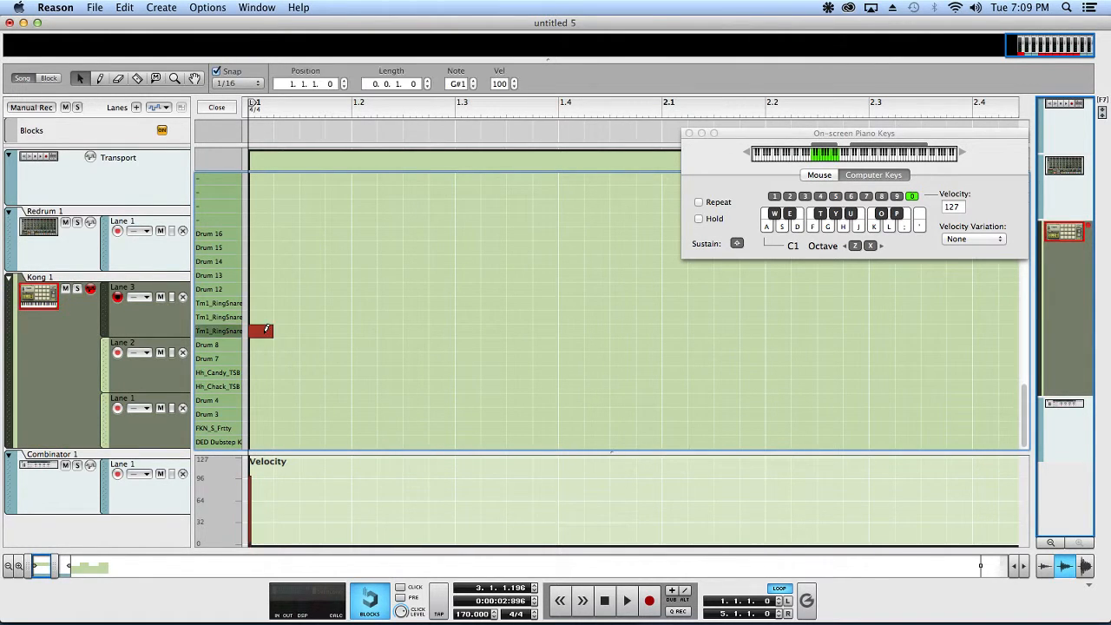
click(364, 317)
click(463, 302)
scroll(456, 301, down, 2)
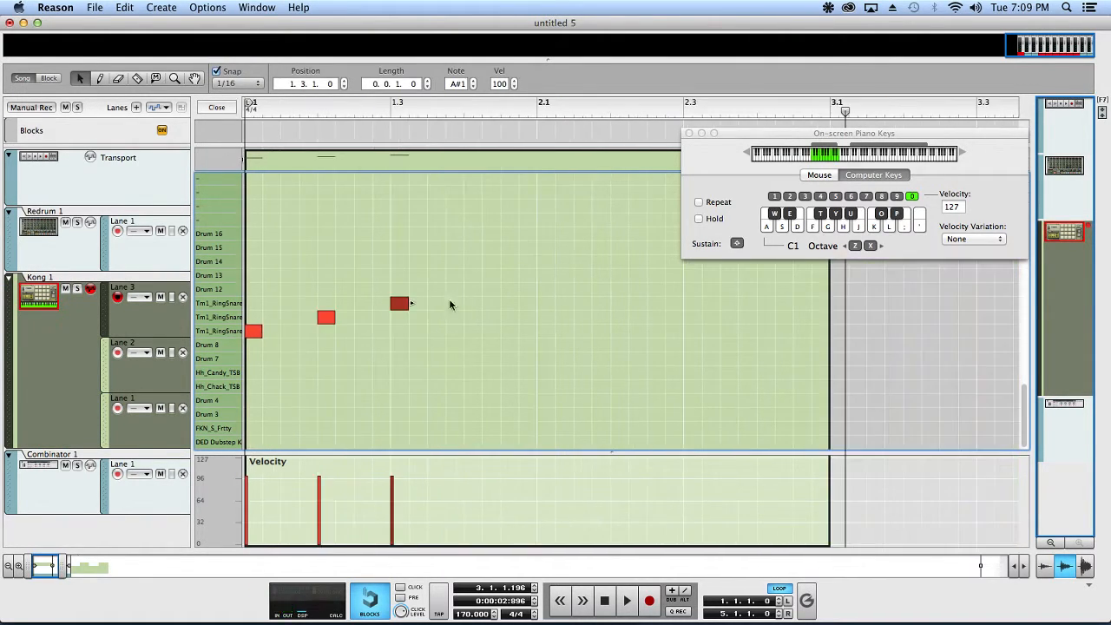
click(473, 316)
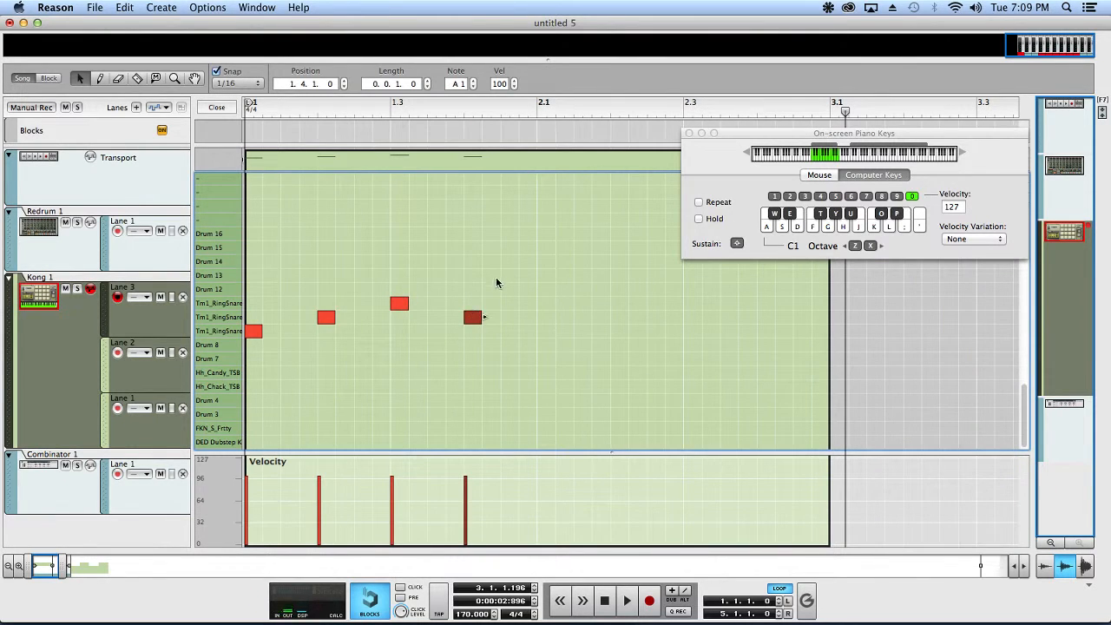
Duplicate the four tom hits to bar 2, then copy all eight hits two sixteenths later.
drag(493, 278, 167, 391)
drag(264, 335, 562, 341)
key(super+a)
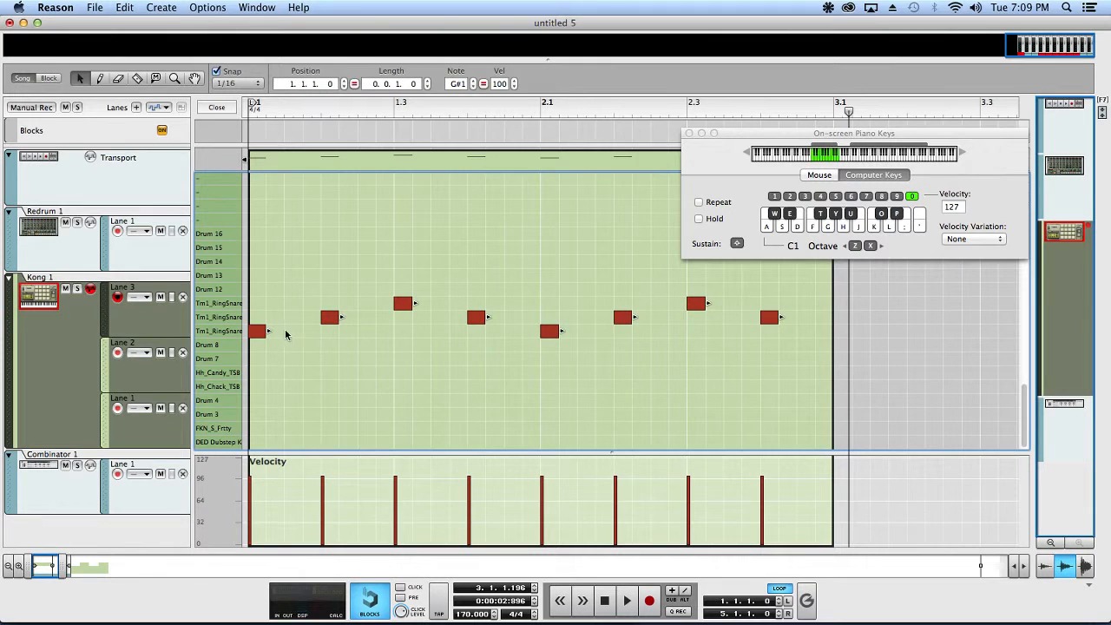
drag(260, 331, 293, 337)
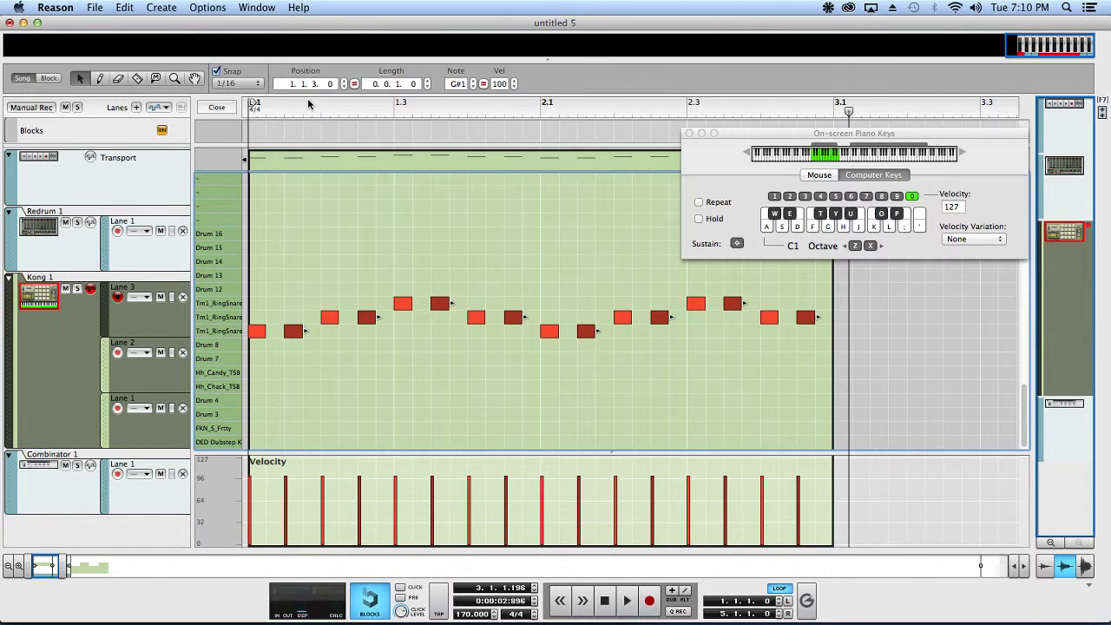
Play the tom pattern with the chords, leave the clip and duplicate it at bar 3 on Lane 3.
key(space)
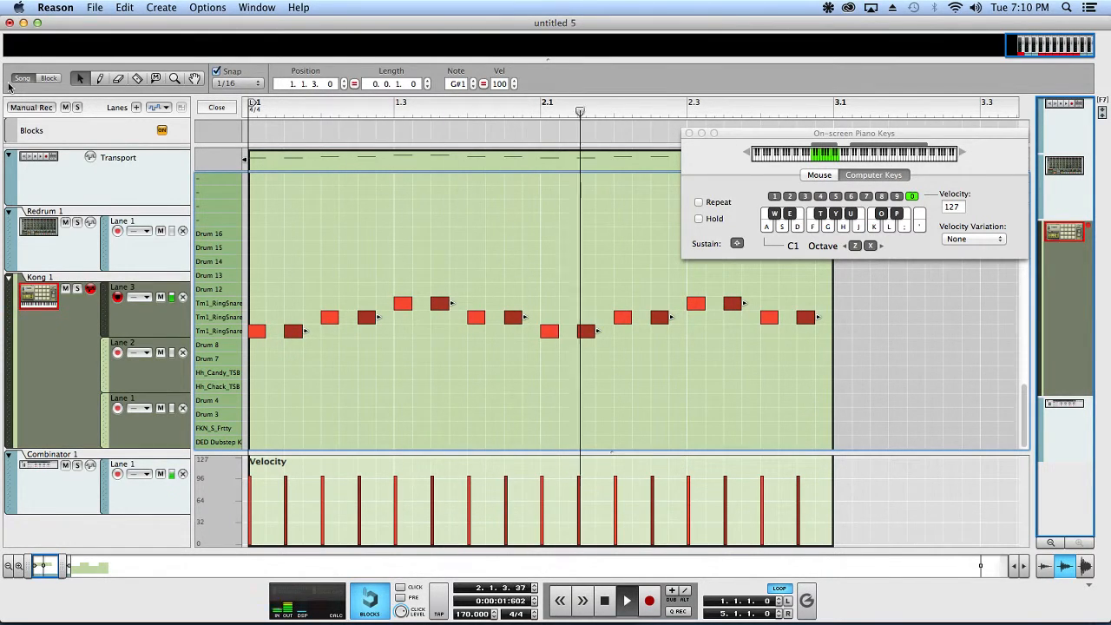
key(space)
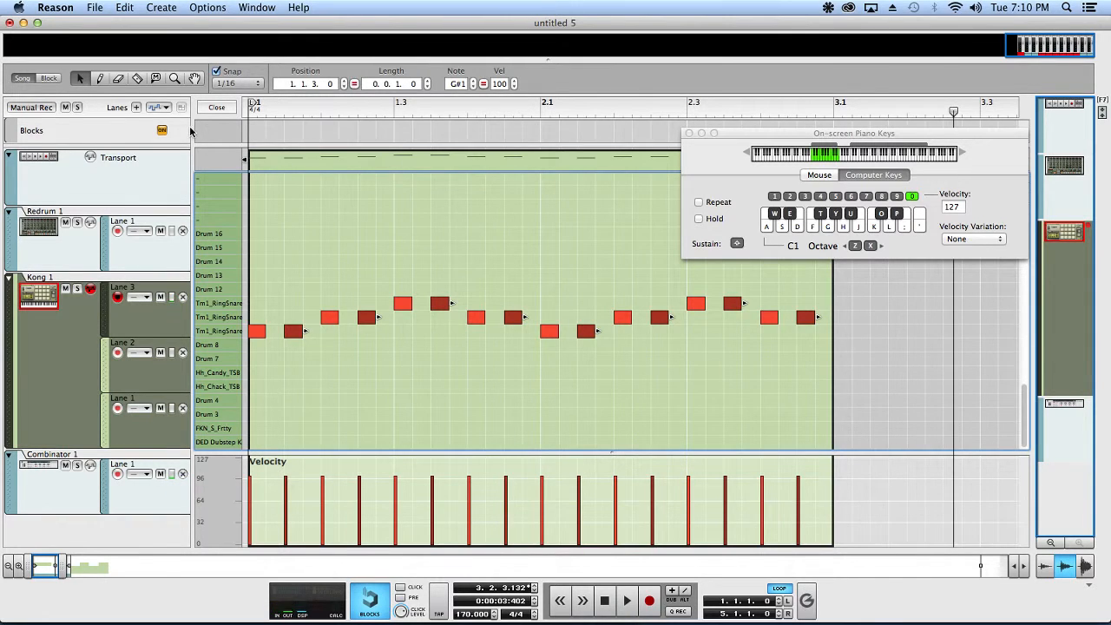
key(super+e)
key(super+d)
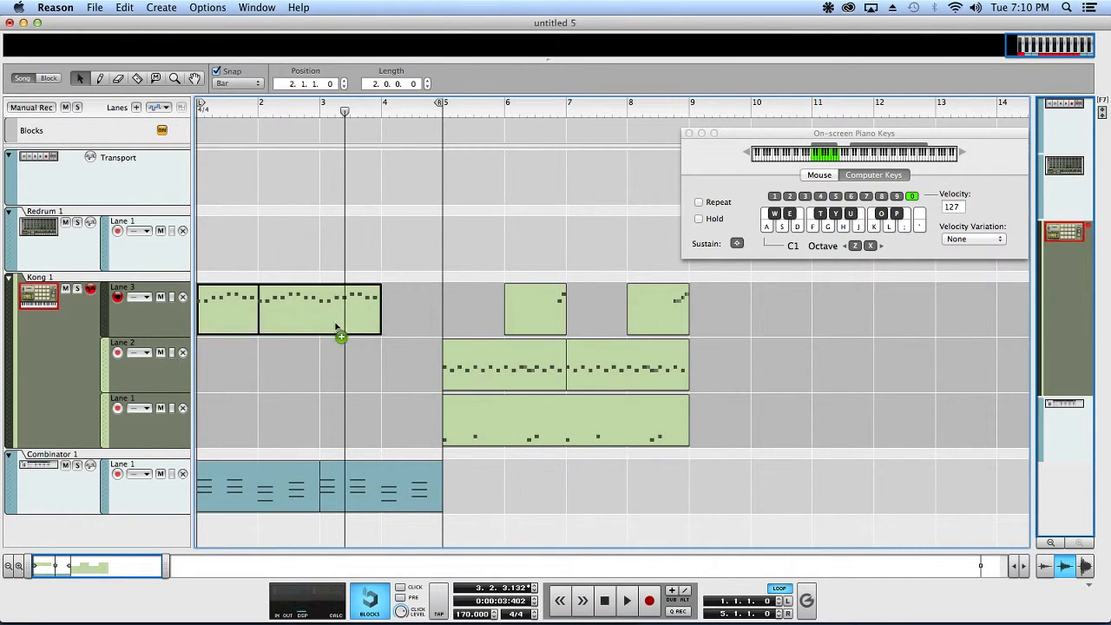
Show the Kong in the rack, play the beat and adjust the pitch offset of the tom on pad 9.
key(F6)
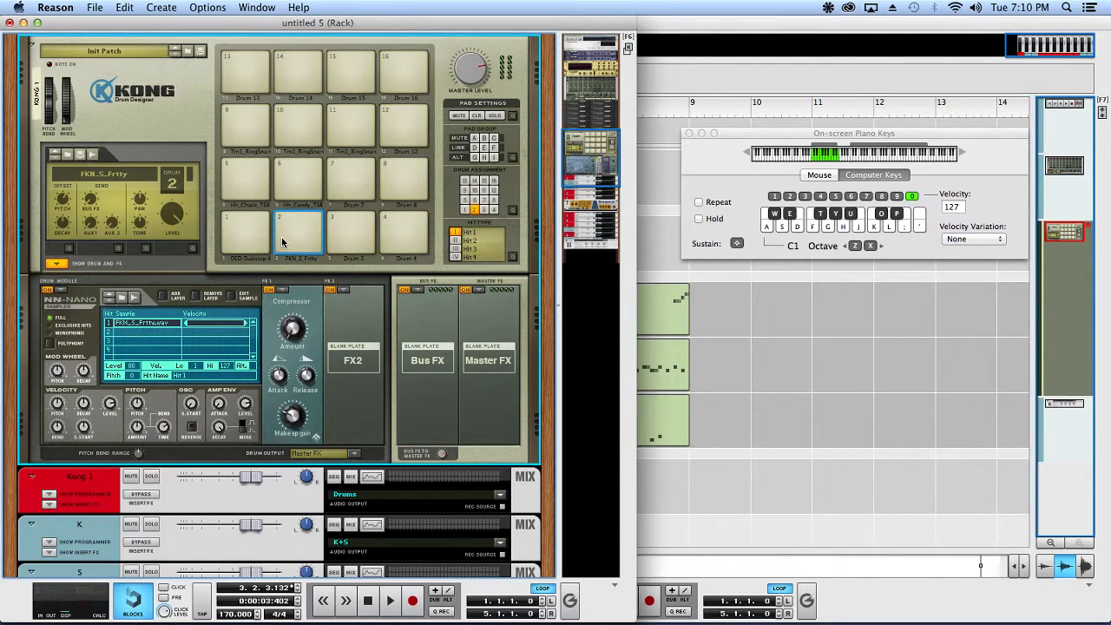
key(space)
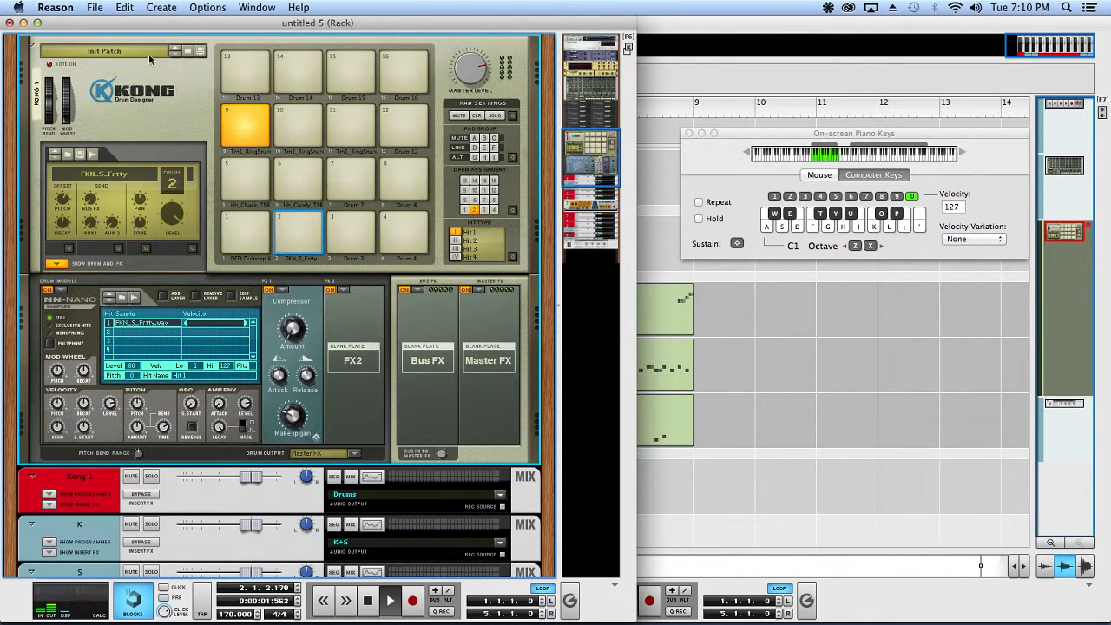
click(236, 122)
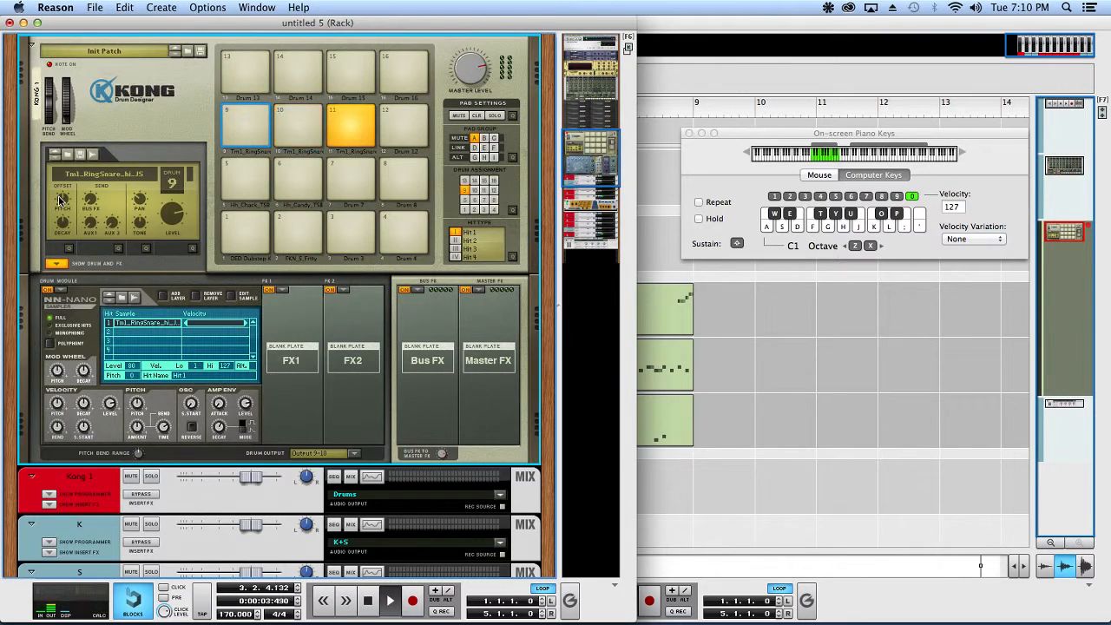
drag(61, 199, 61, 197)
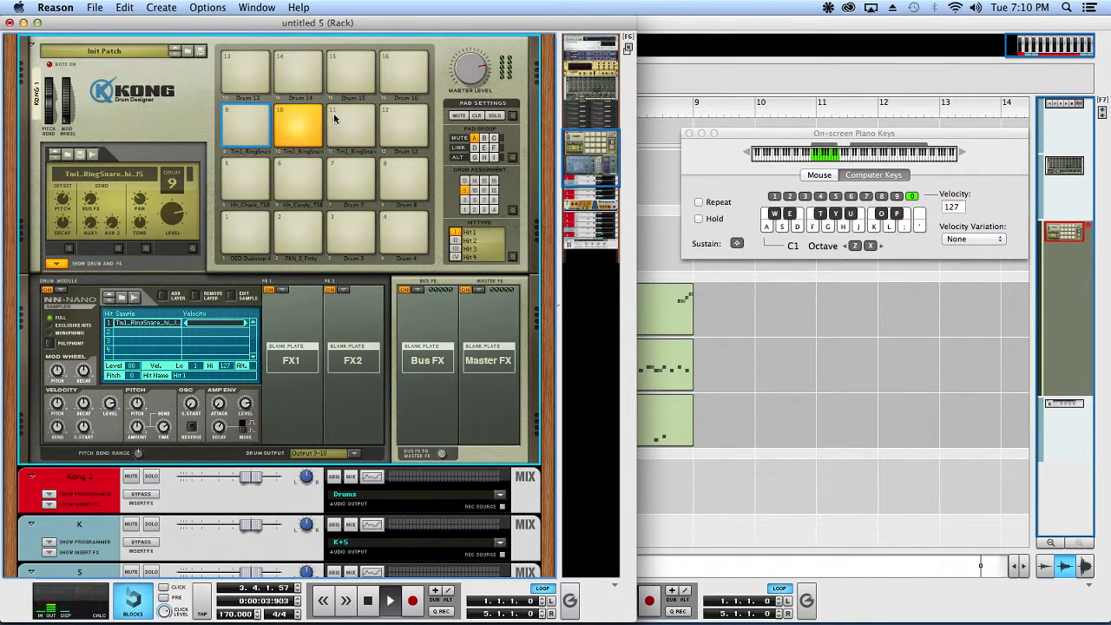
Set the pitch offset of the tom on pad 10 to 26 during playback and select the tom on pad 11.
click(308, 124)
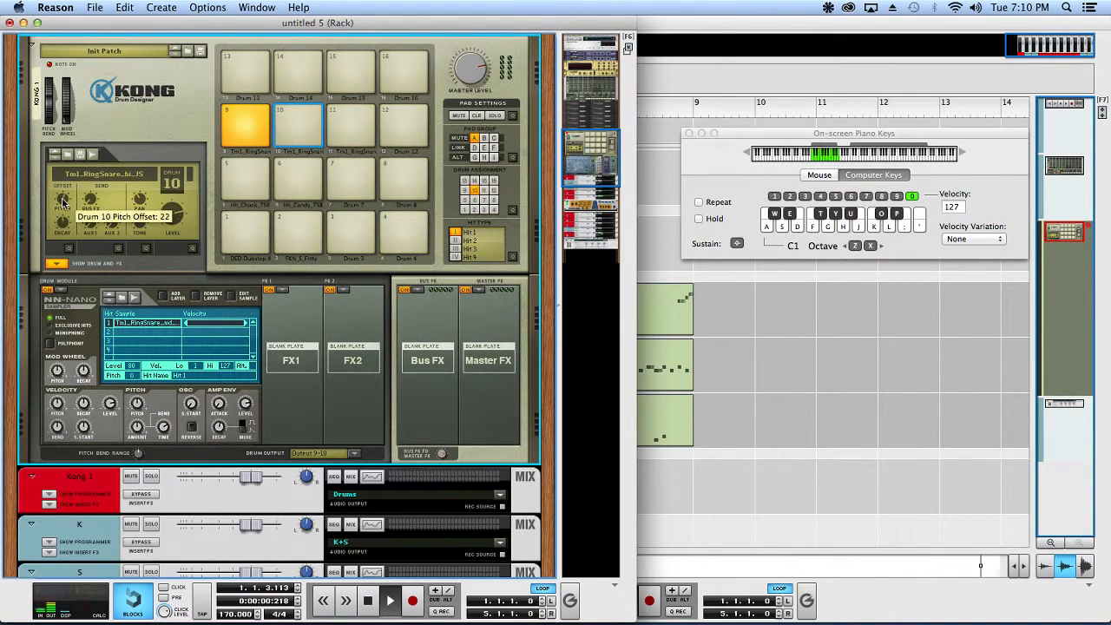
drag(62, 201, 63, 201)
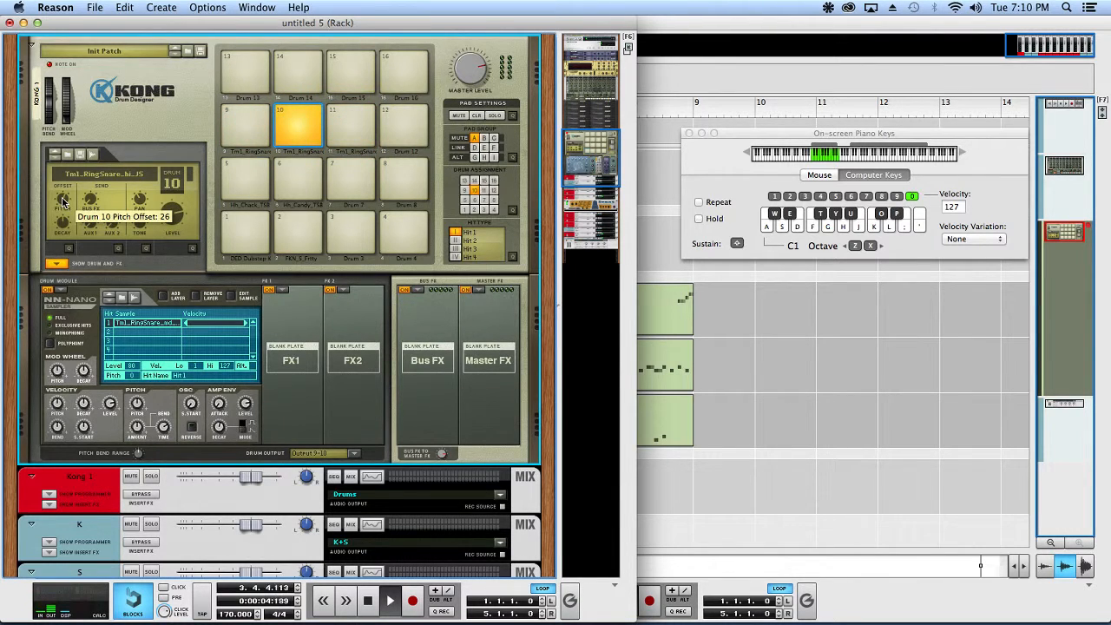
click(342, 139)
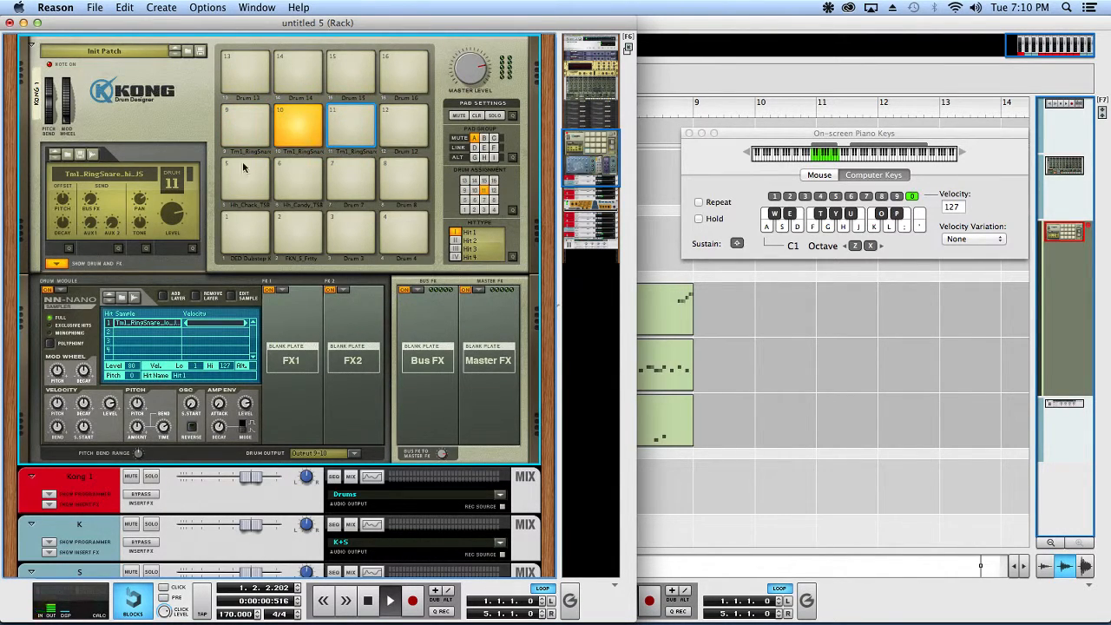
Adjust the pitch offset of the tom on pad 11 during playback and return to the sequencer.
mouse_move(62, 182)
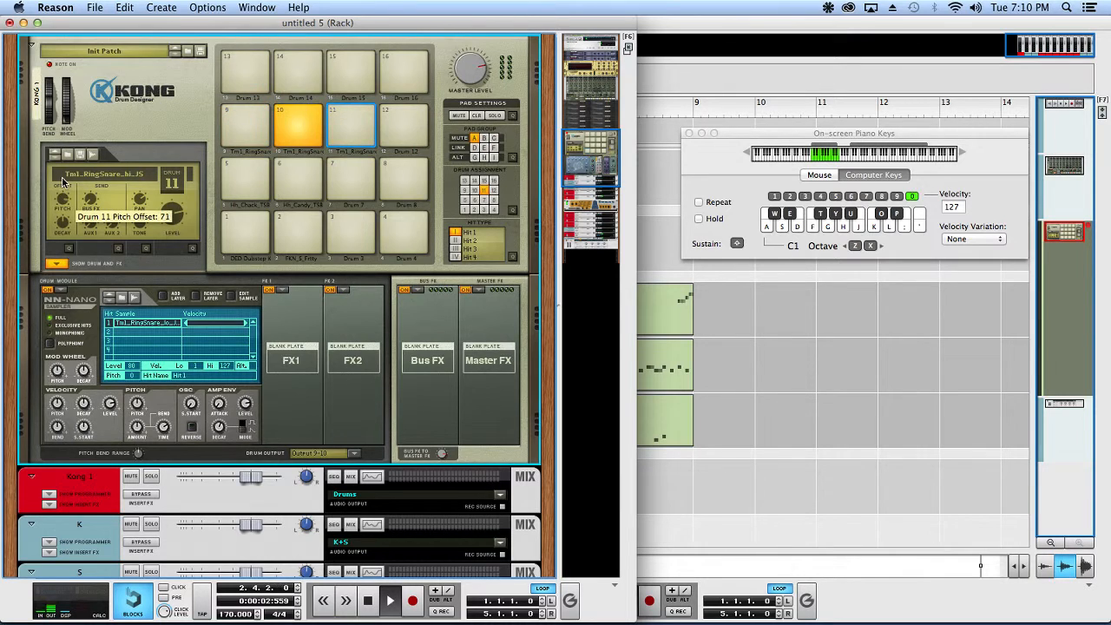
drag(62, 183, 65, 199)
click(710, 471)
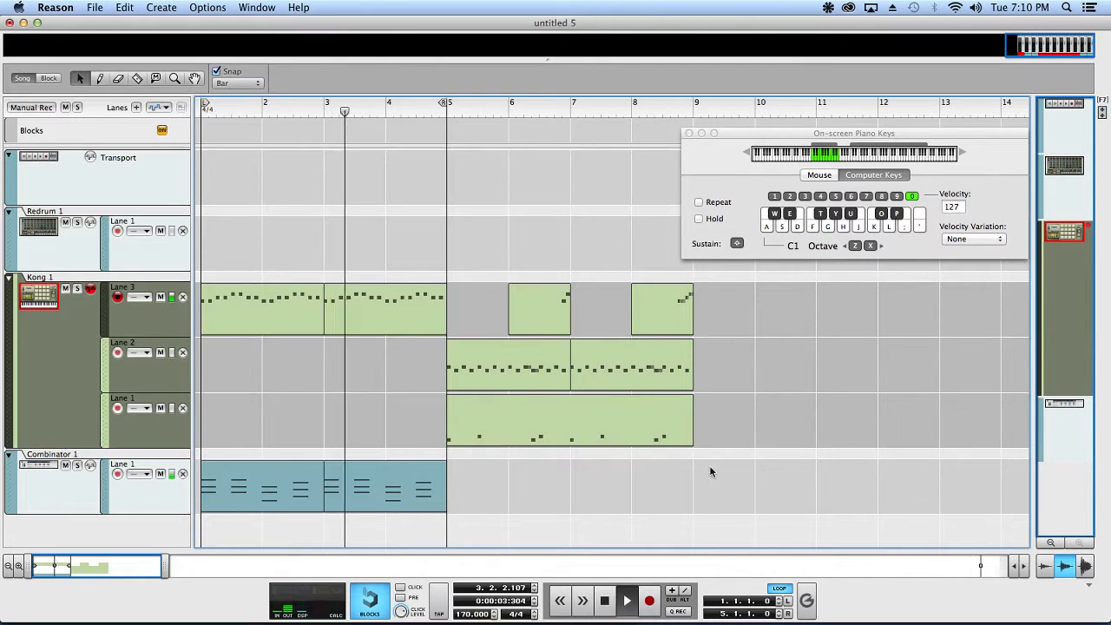
Mute both Combinator chord clips, listen to the tom pattern alone and stop playback.
click(261, 483)
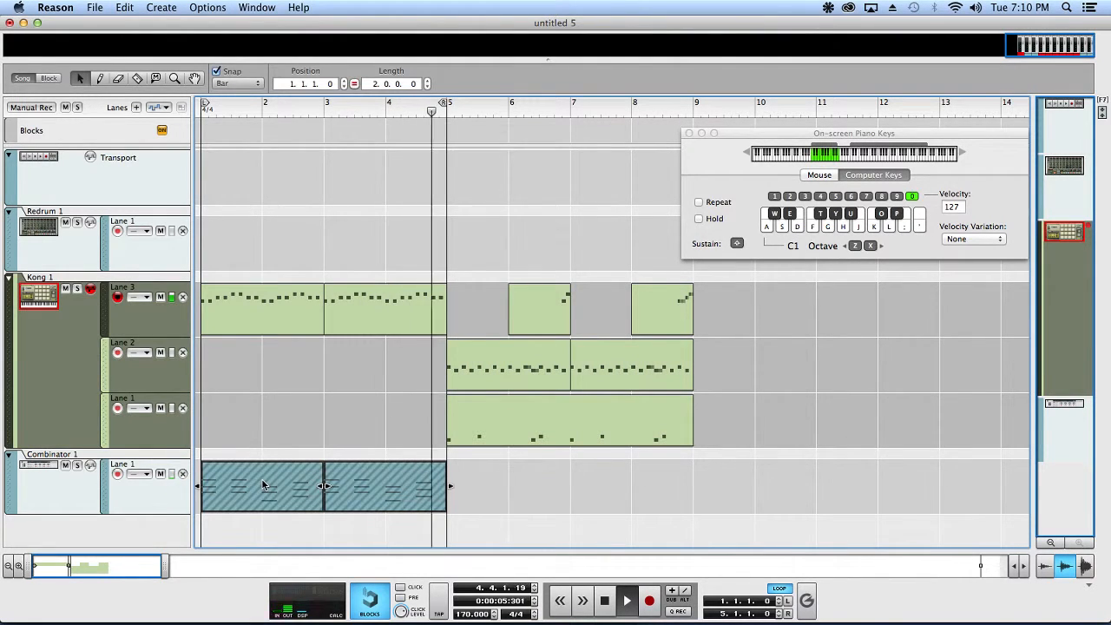
key(F6)
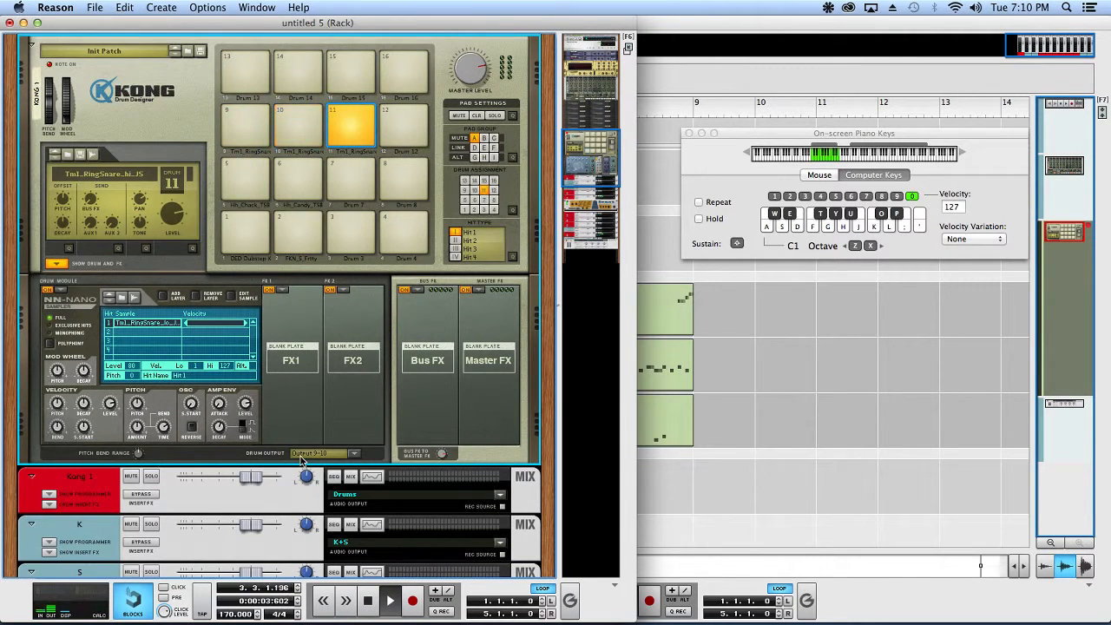
key(space)
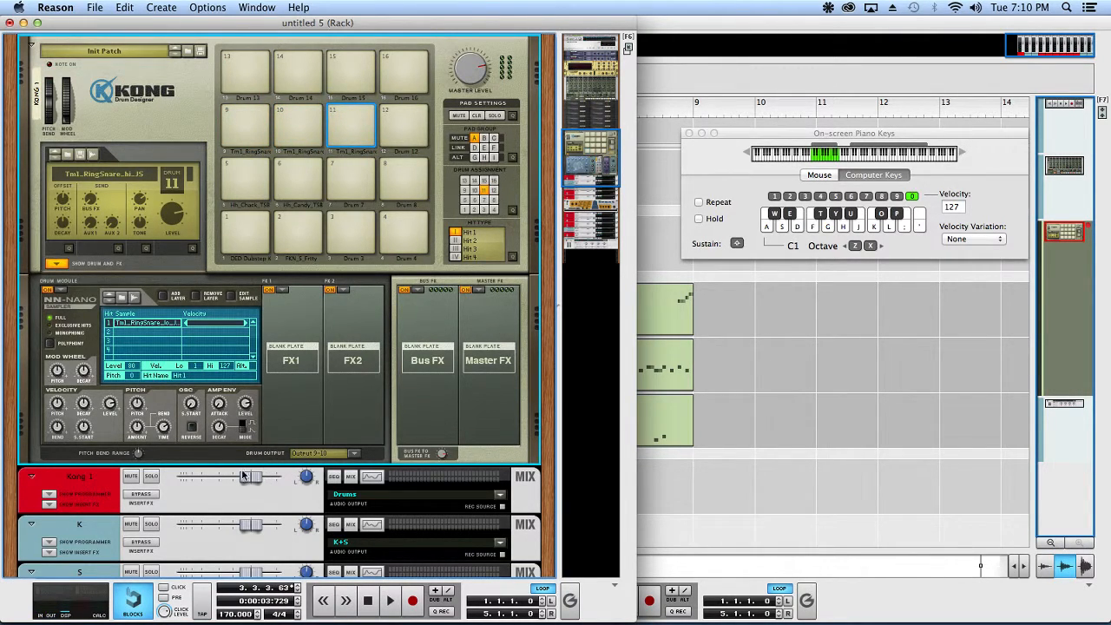
Delete the two tom build-up clips in bars 1 to 4 on Lane 3 of the Kong track.
click(779, 388)
click(214, 313)
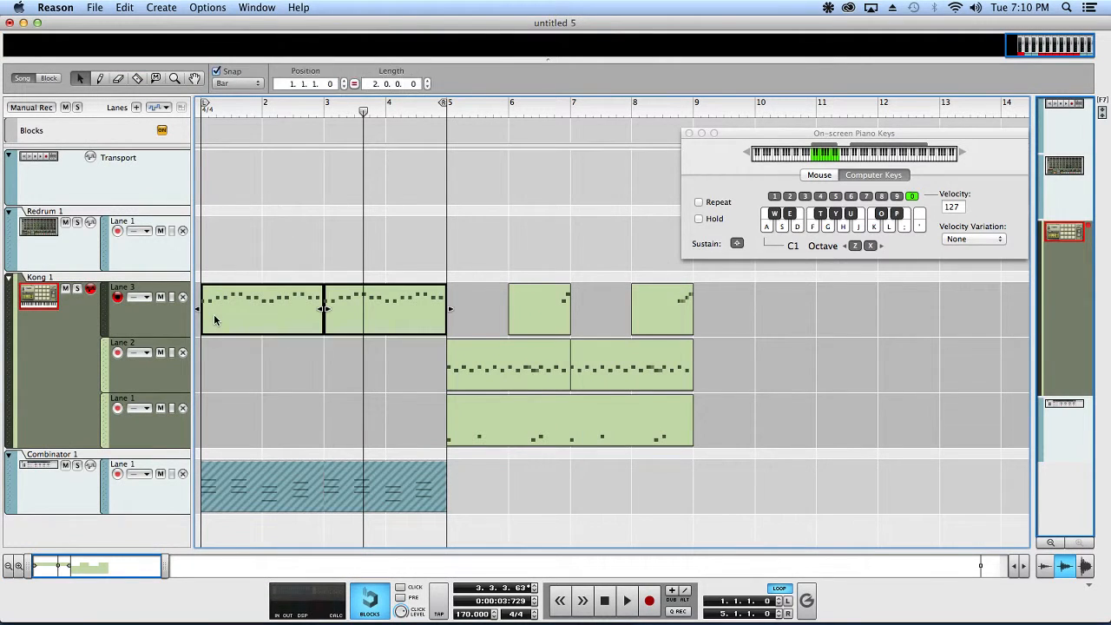
key(Delete)
Move all main beat clips on the three Kong lanes four bars earlier to start at bar 1, and return the playhead to the song start.
drag(363, 216, 715, 447)
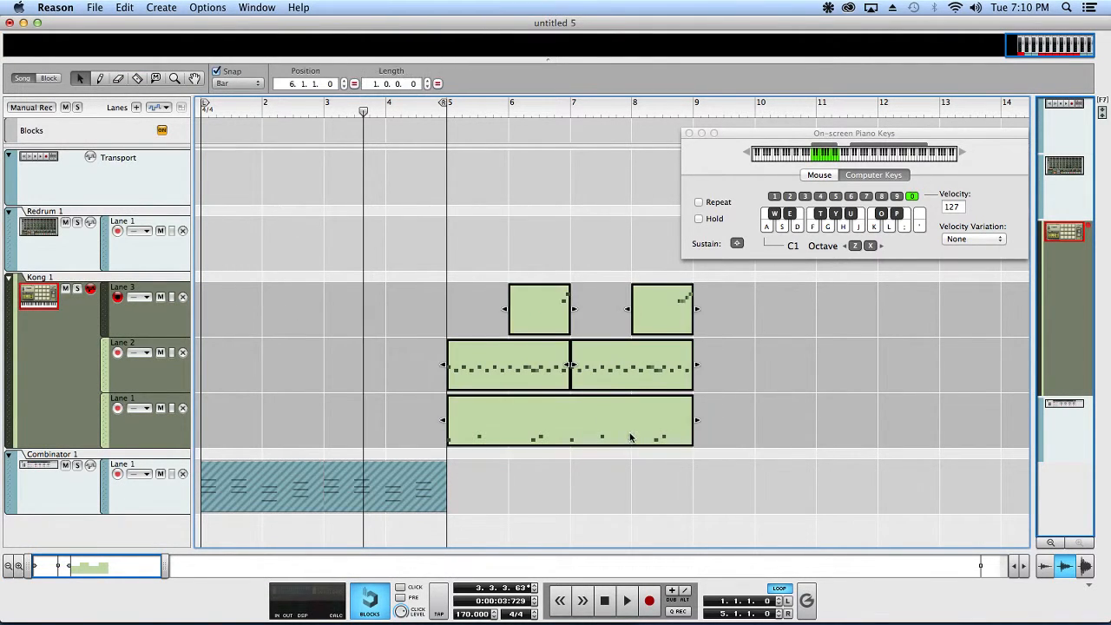
drag(548, 415, 303, 415)
drag(362, 113, 4, 94)
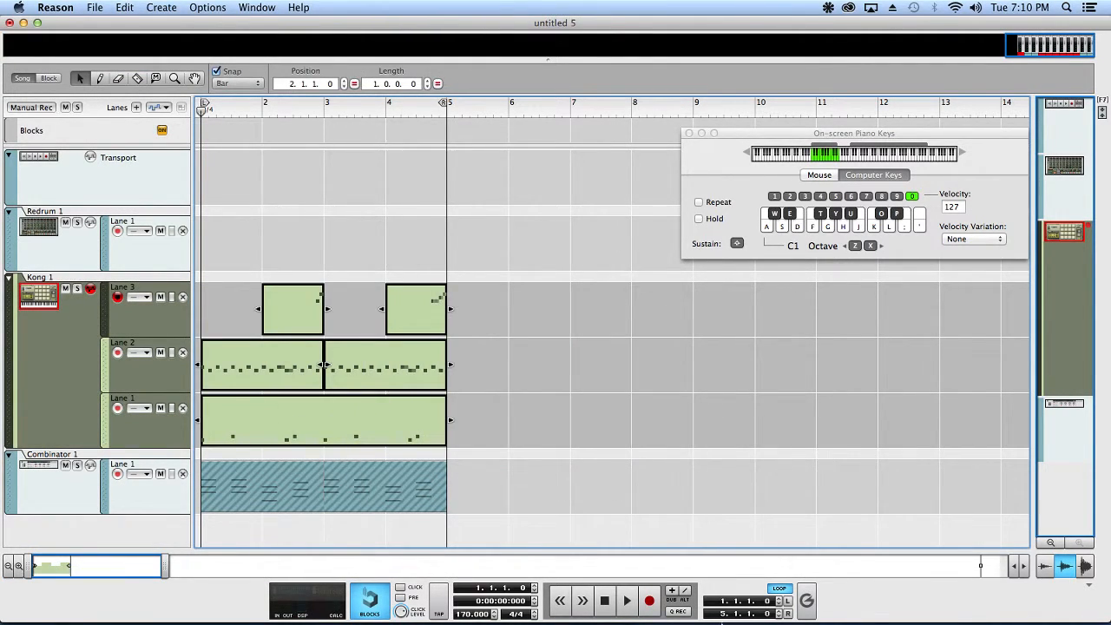
Unmute both Combinator chord clips and play the beat together with the chords.
click(343, 471)
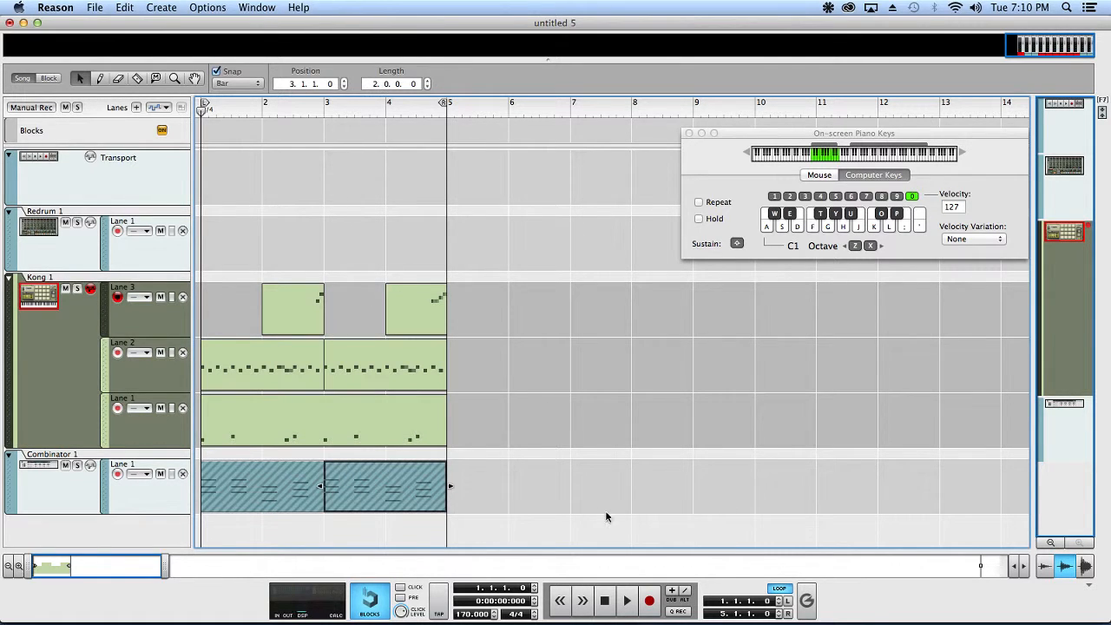
drag(606, 517, 148, 494)
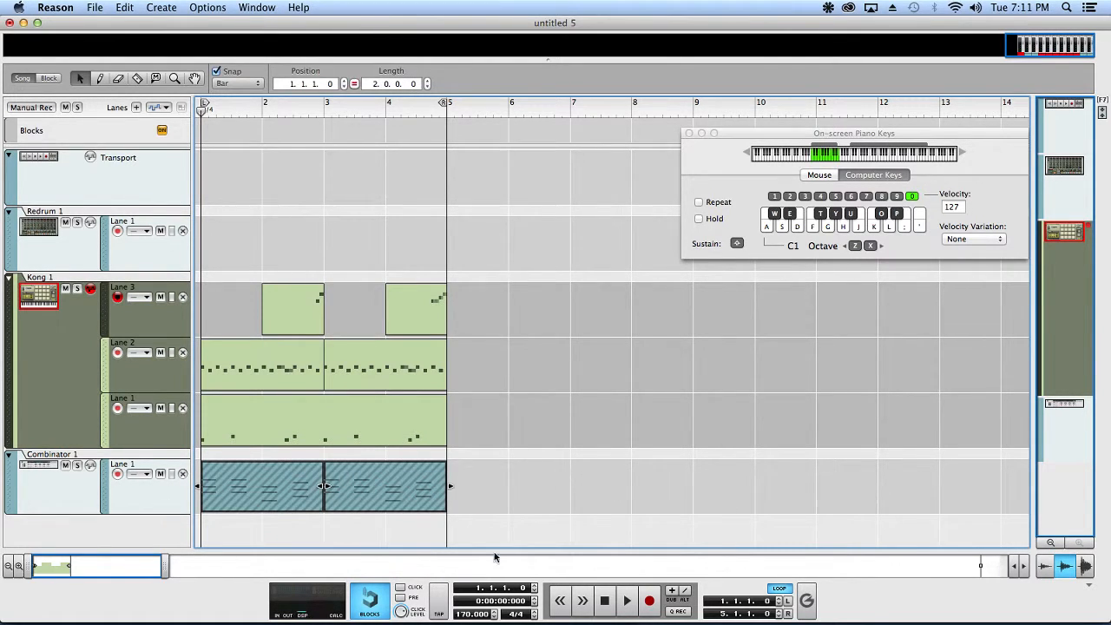
click(342, 507)
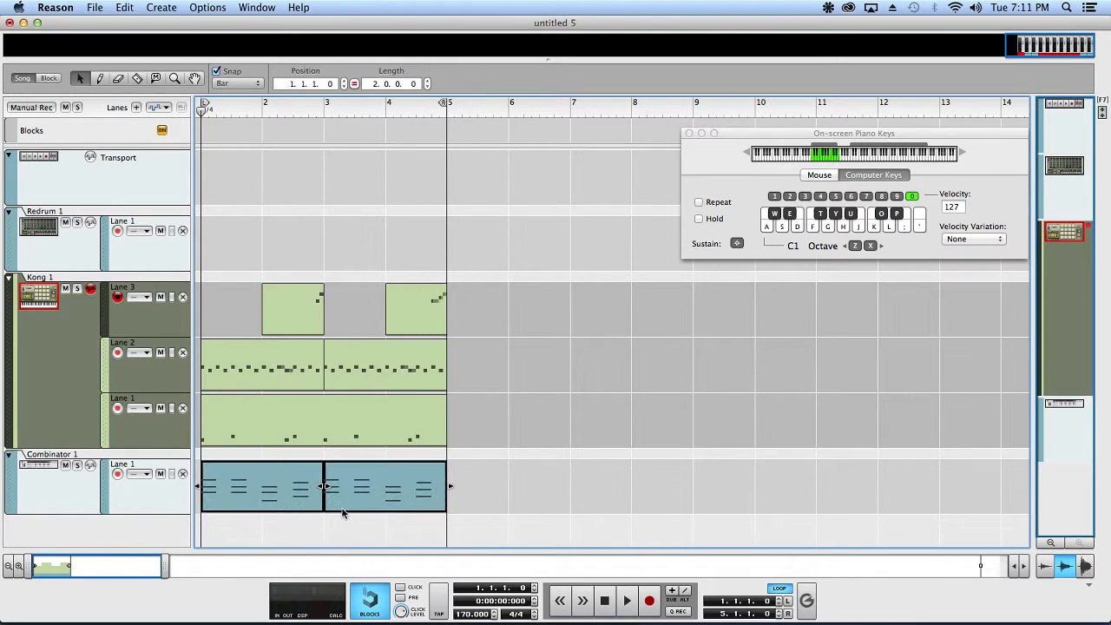
key(space)
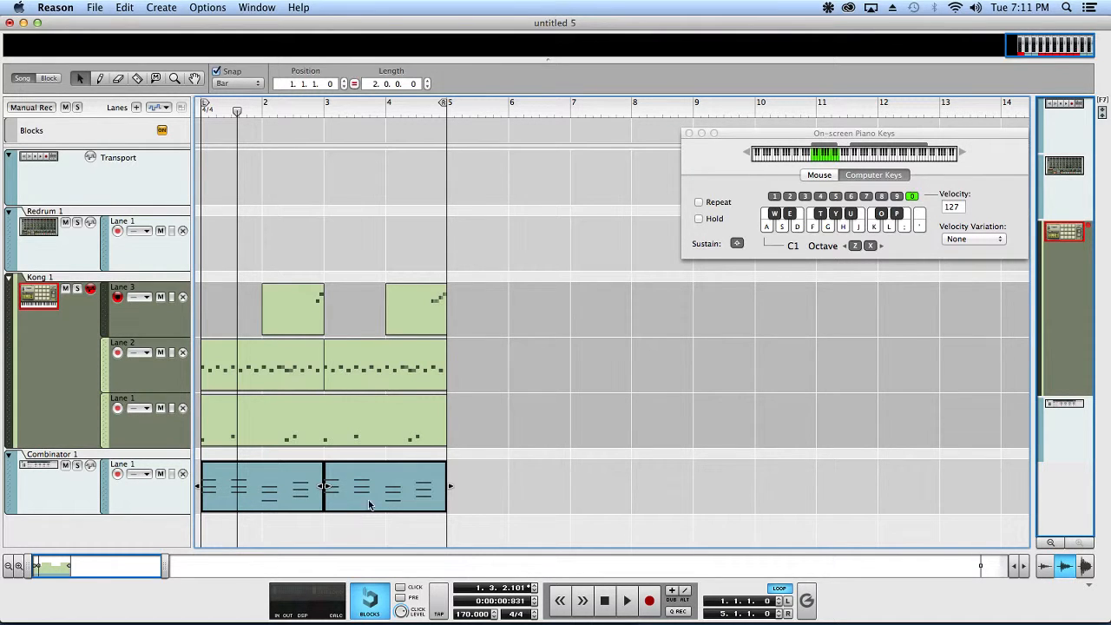
Review the drum sounds assigned to Kong pads 1, 2, 5, 6, 9 and 10 in the rack and return to the sequencer.
key(F6)
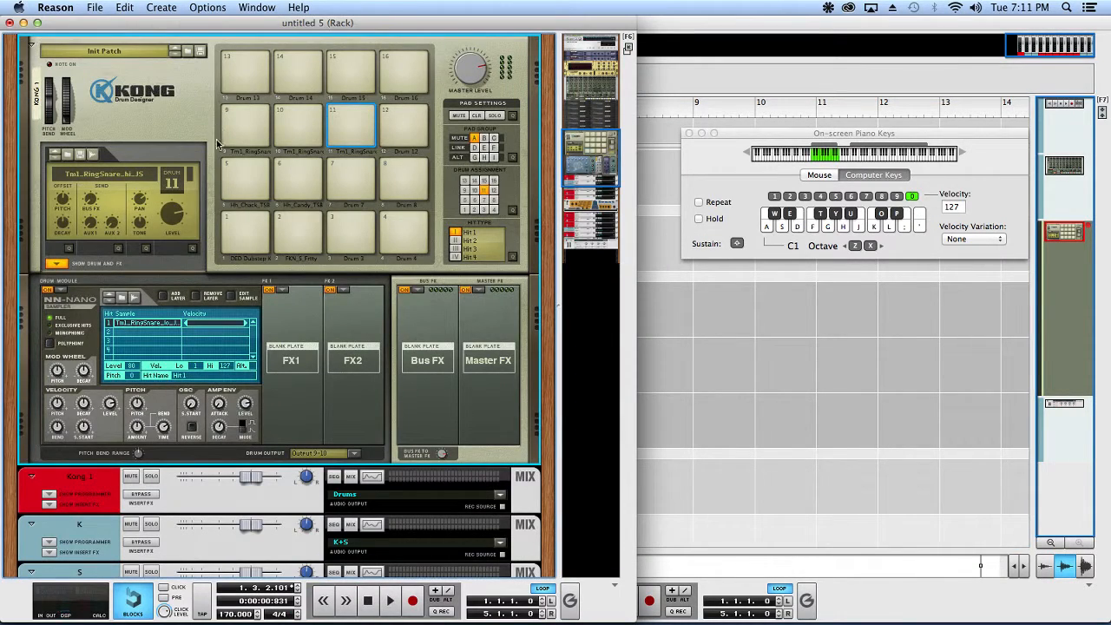
click(240, 178)
click(277, 173)
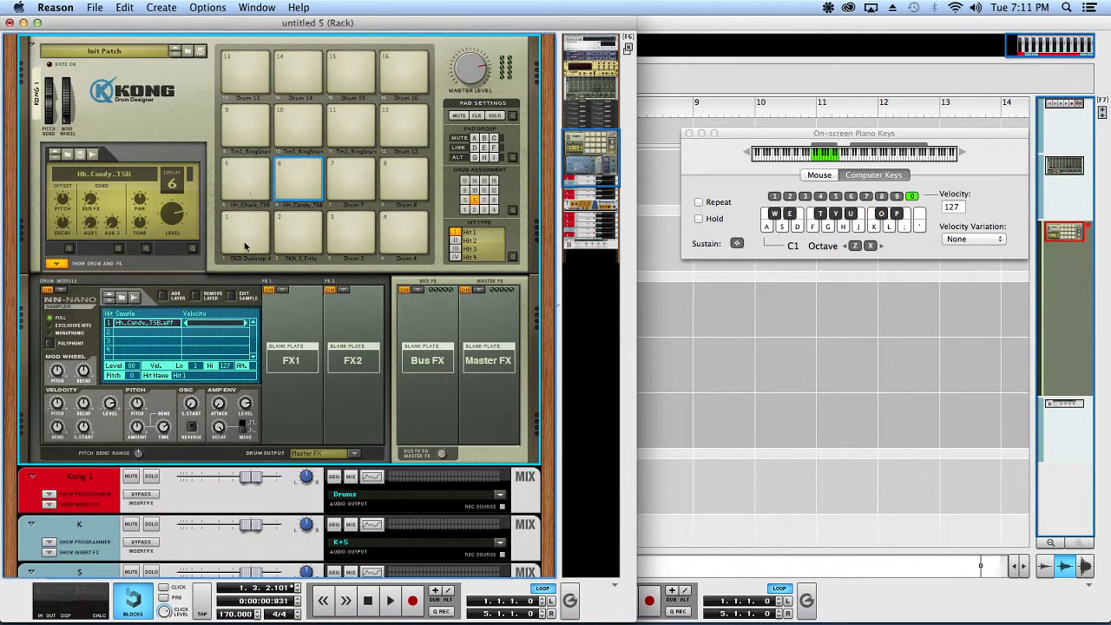
click(254, 125)
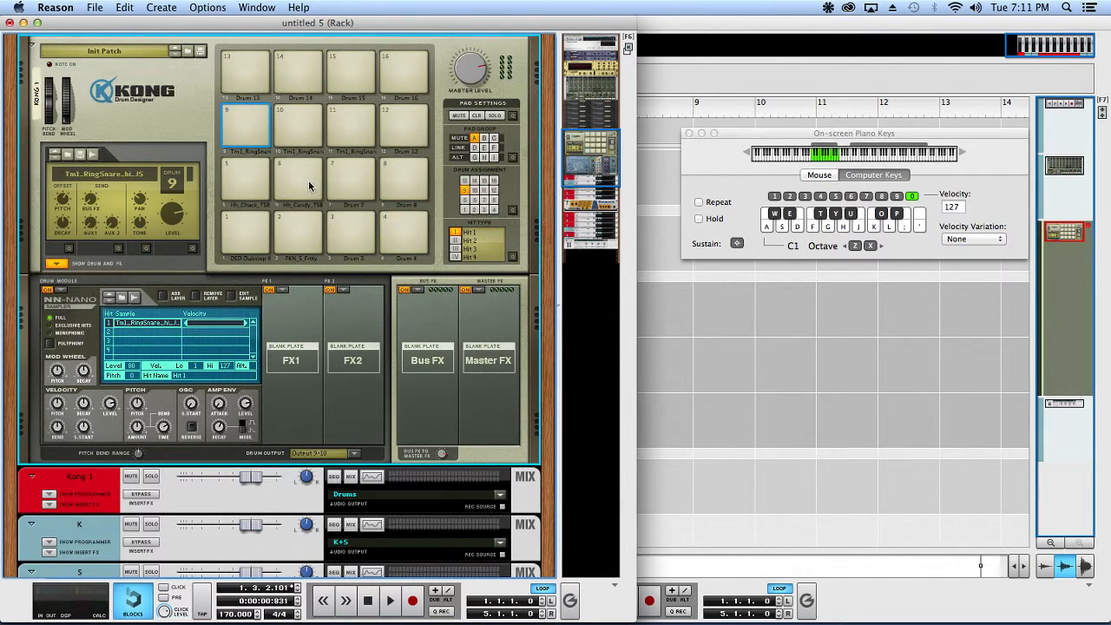
click(252, 231)
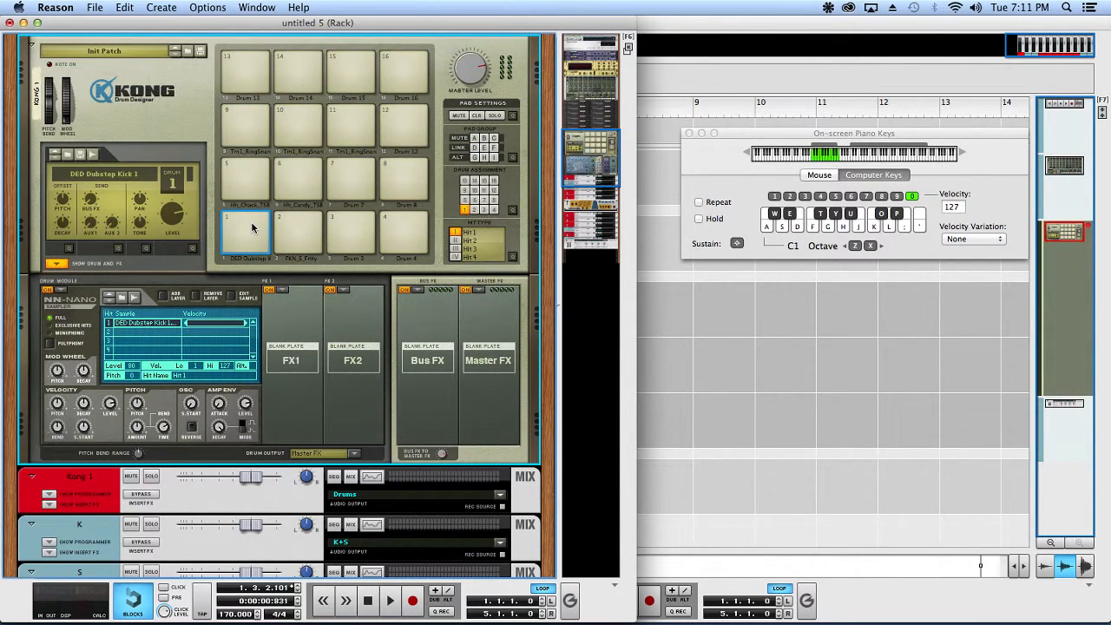
click(294, 225)
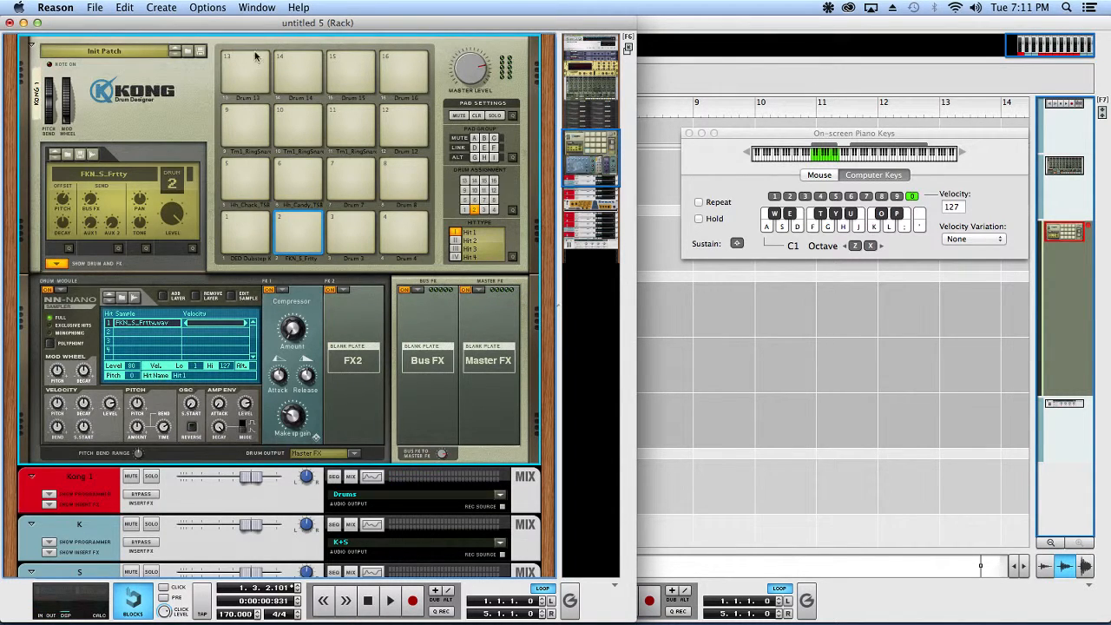
click(253, 118)
click(312, 126)
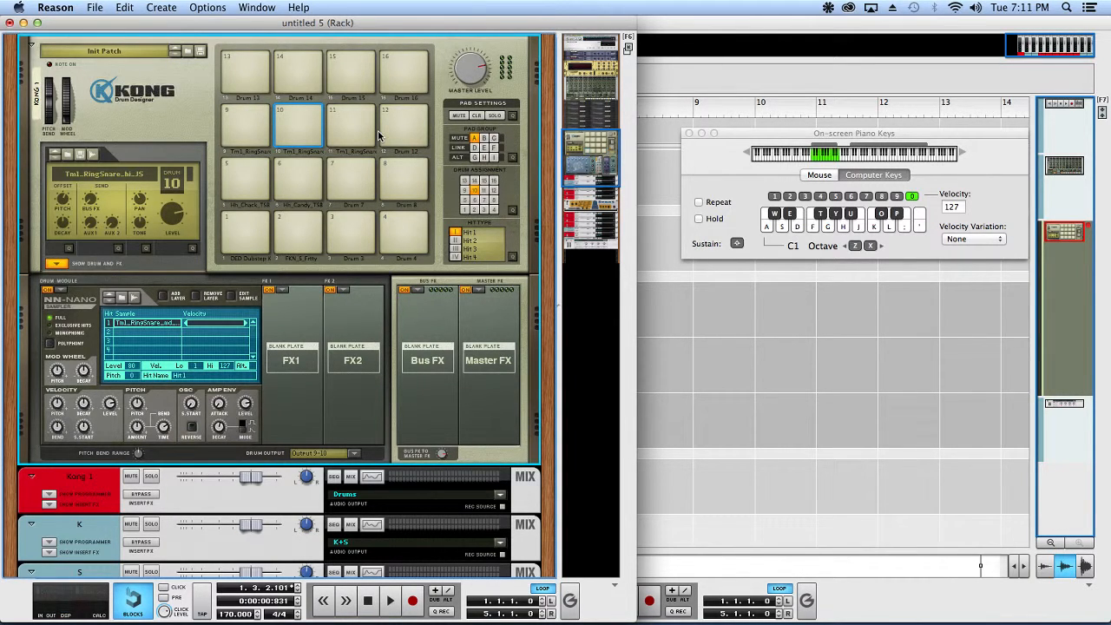
click(929, 349)
key(Tab)
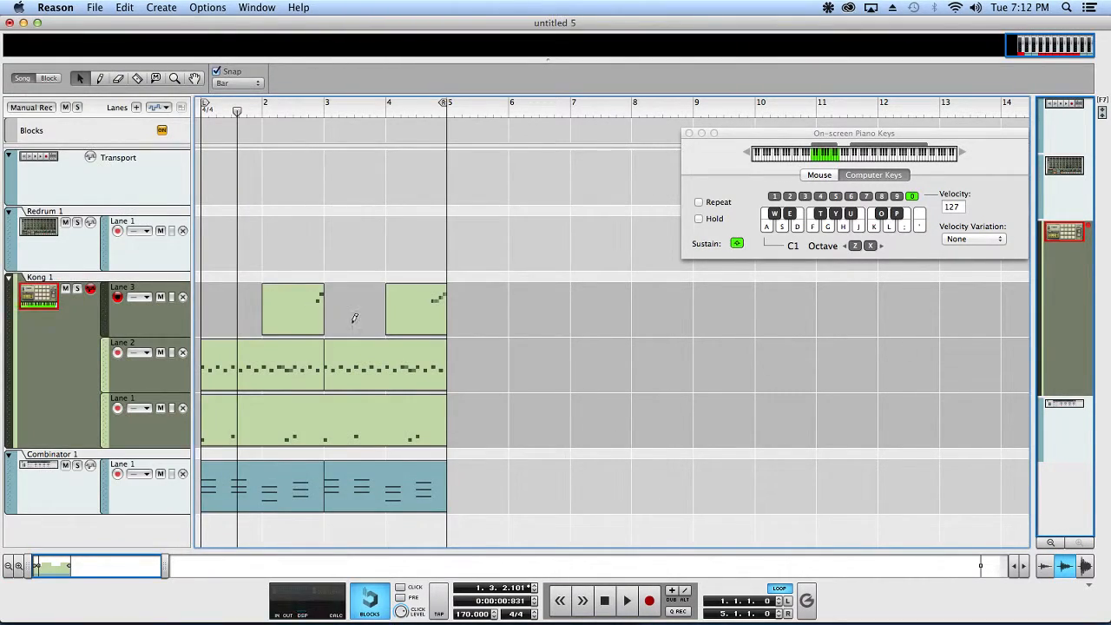
scroll(354, 319, up, 3)
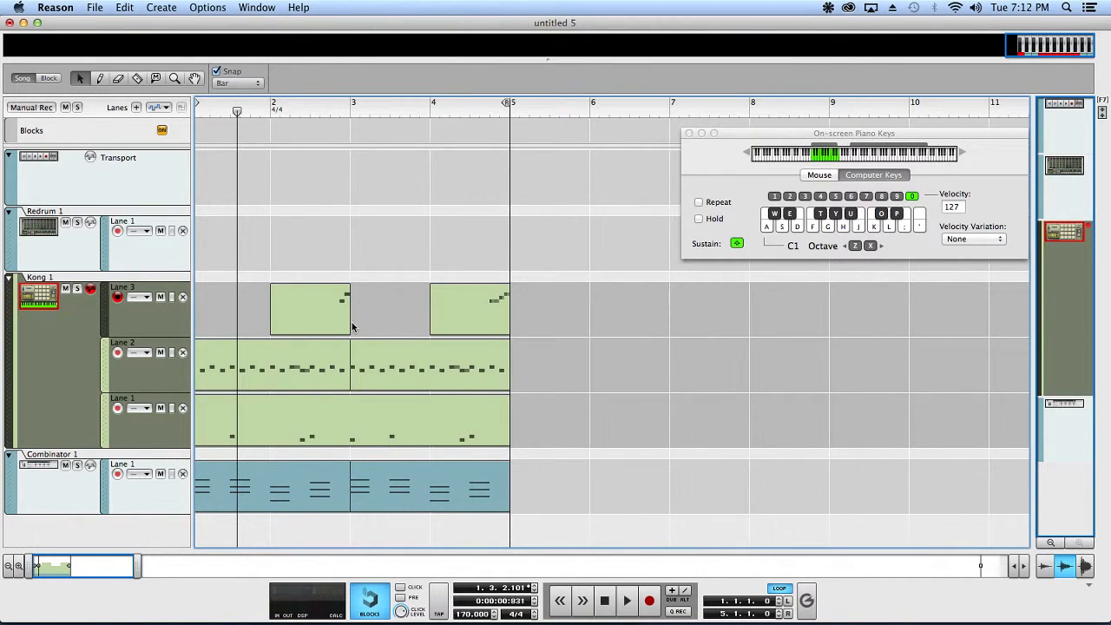
scroll(352, 327, left, 1)
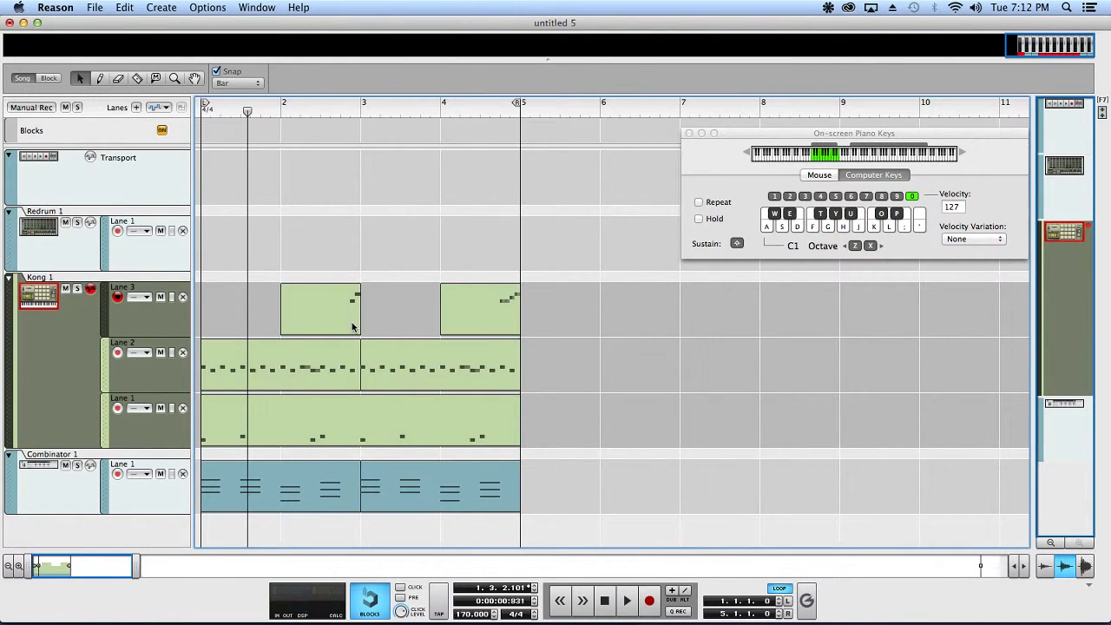